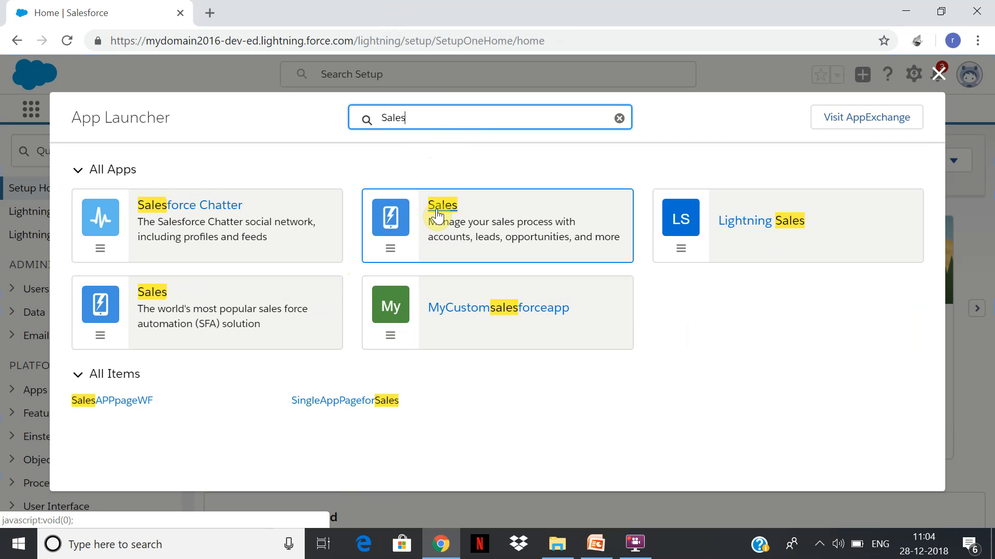
- Open the Sales app that manages accounts, leads and opportunities, and go to its Chatter page
click(436, 215)
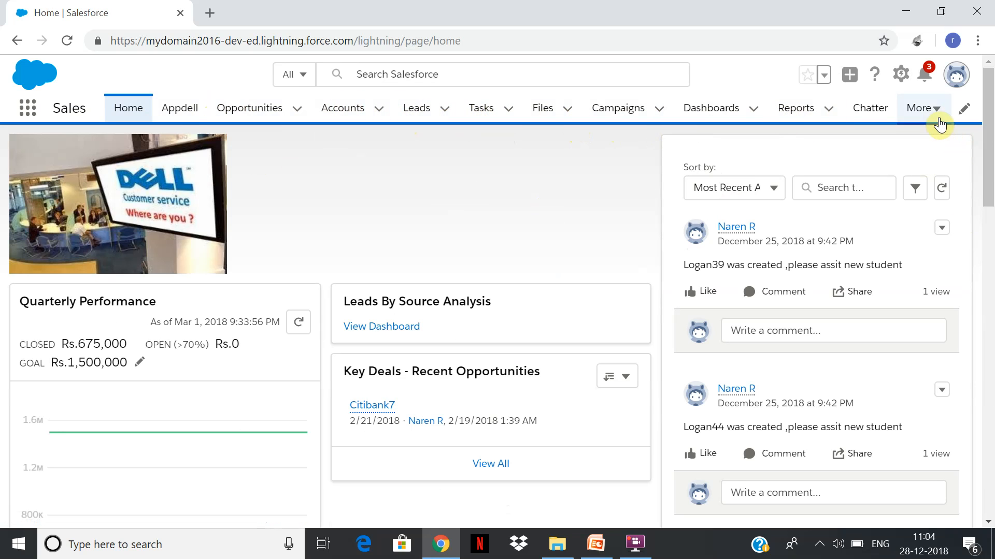
click(901, 80)
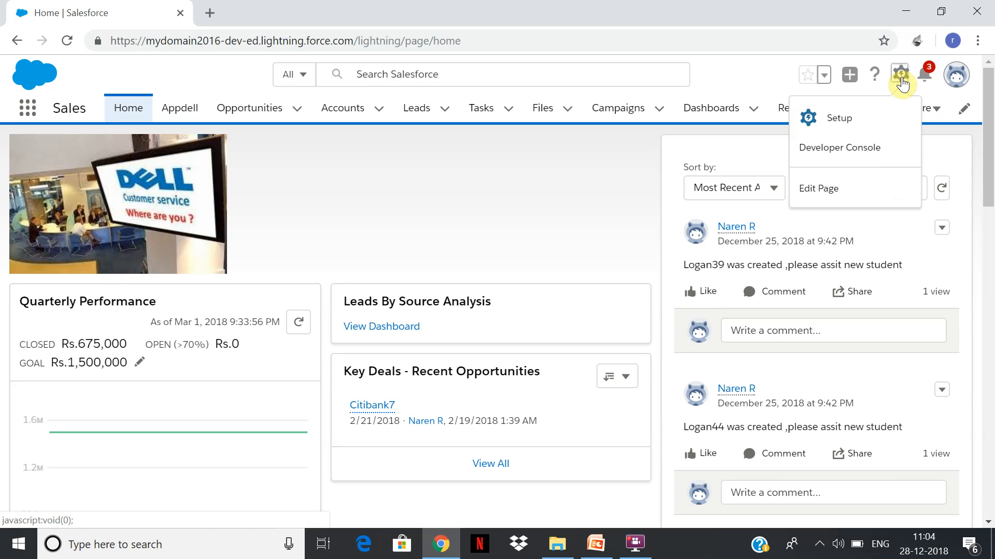
click(579, 152)
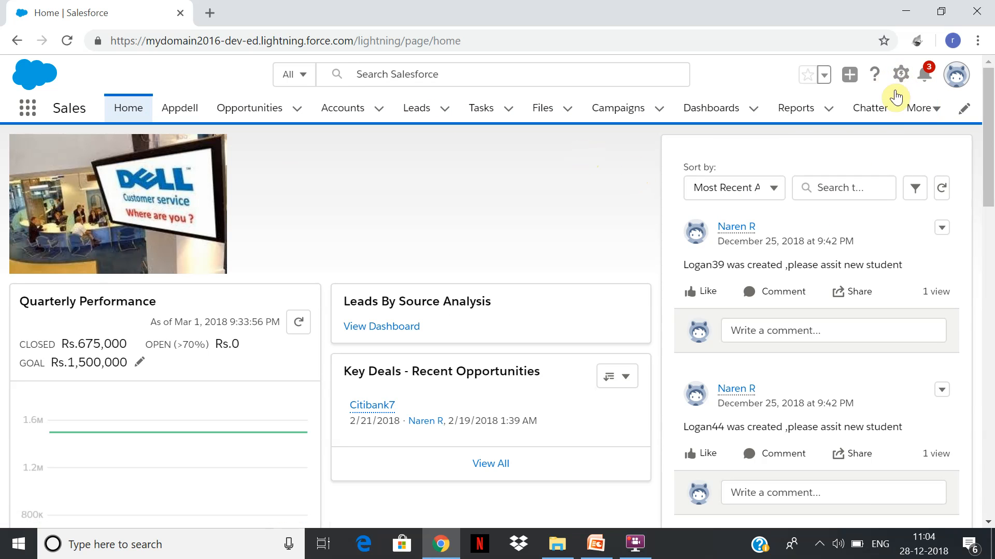
click(927, 117)
click(876, 114)
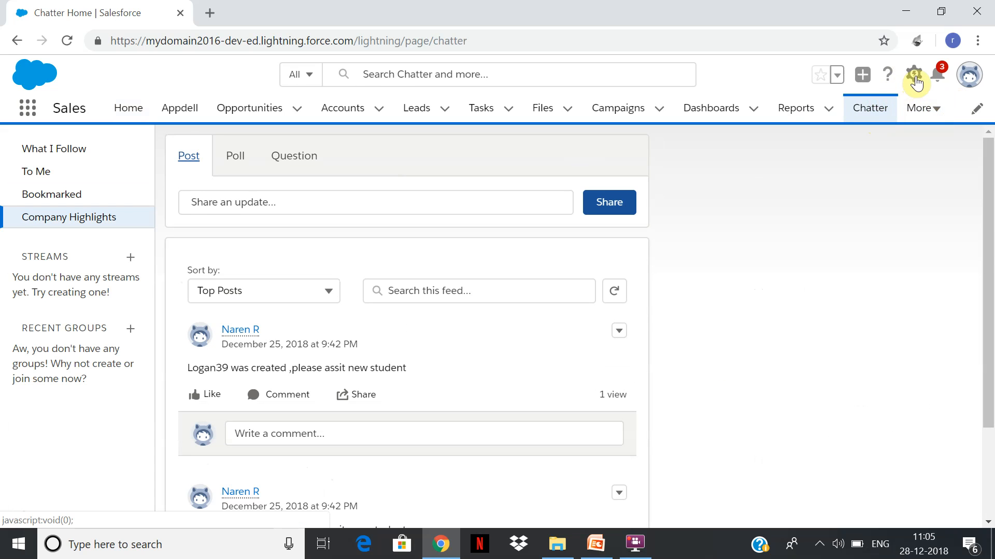
click(914, 78)
click(913, 79)
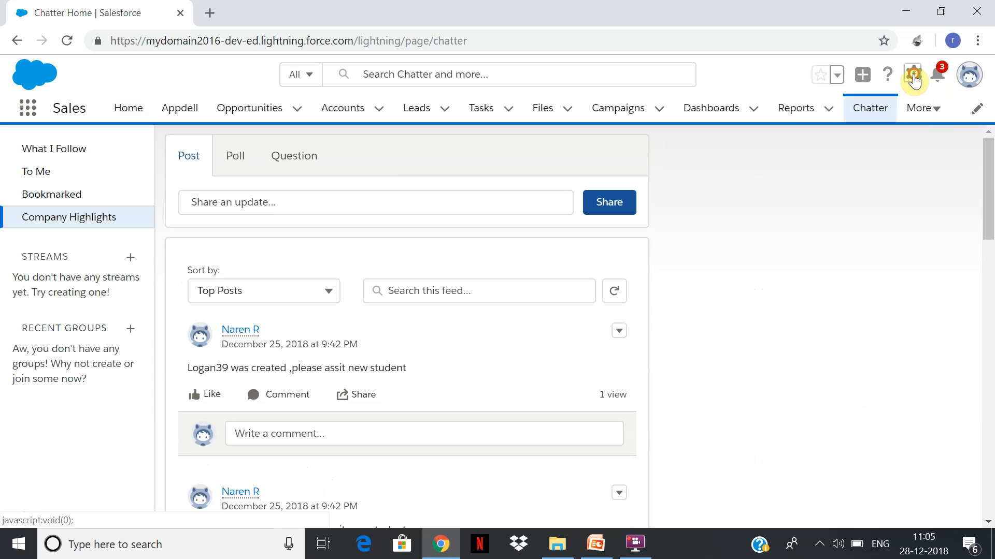
click(915, 78)
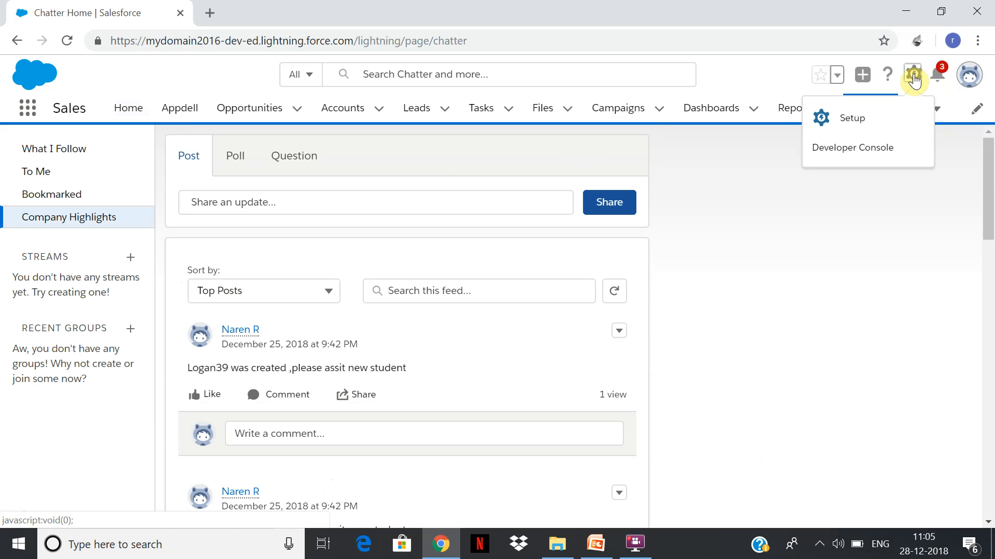
click(806, 340)
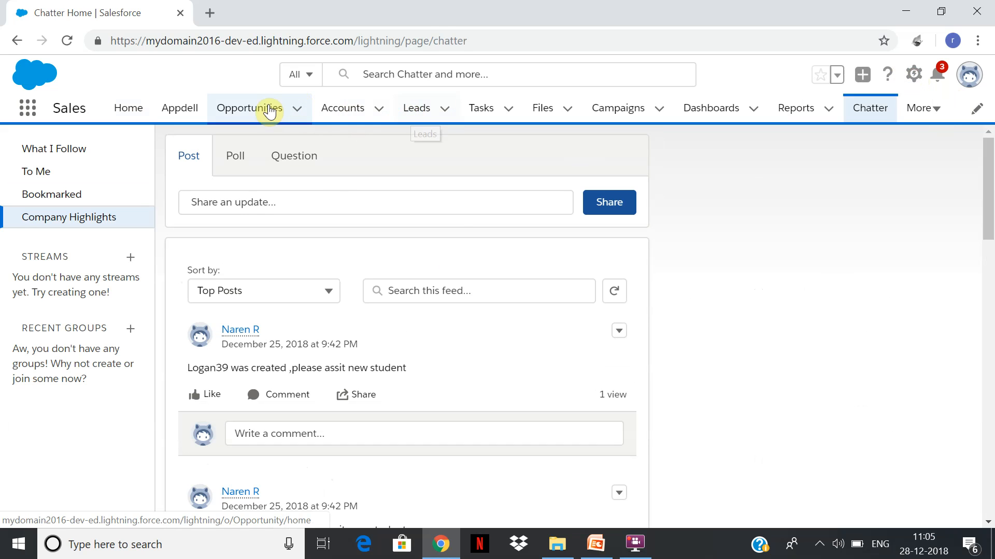
- View the Opportunities and Accounts pages and open the list of recently viewed leads
click(266, 110)
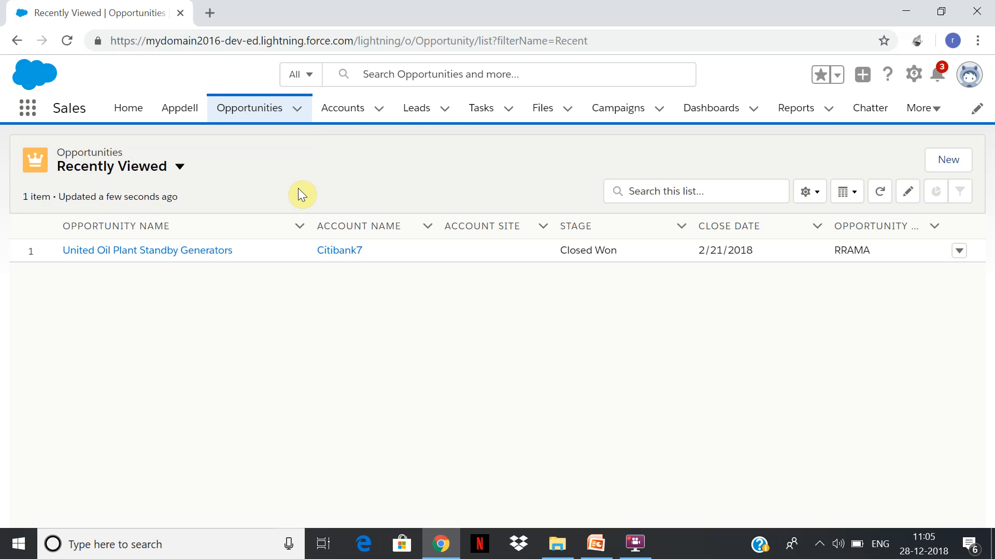
click(349, 114)
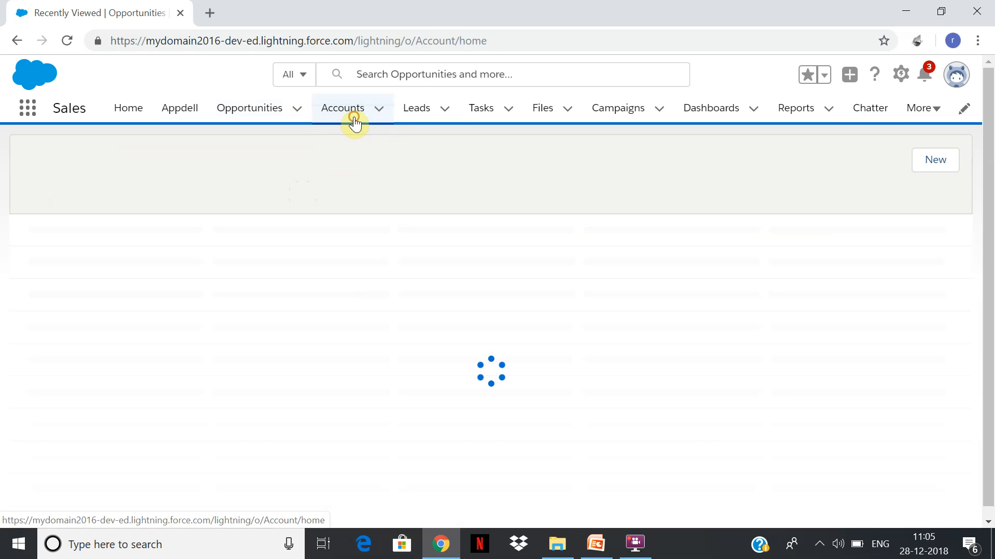
click(429, 110)
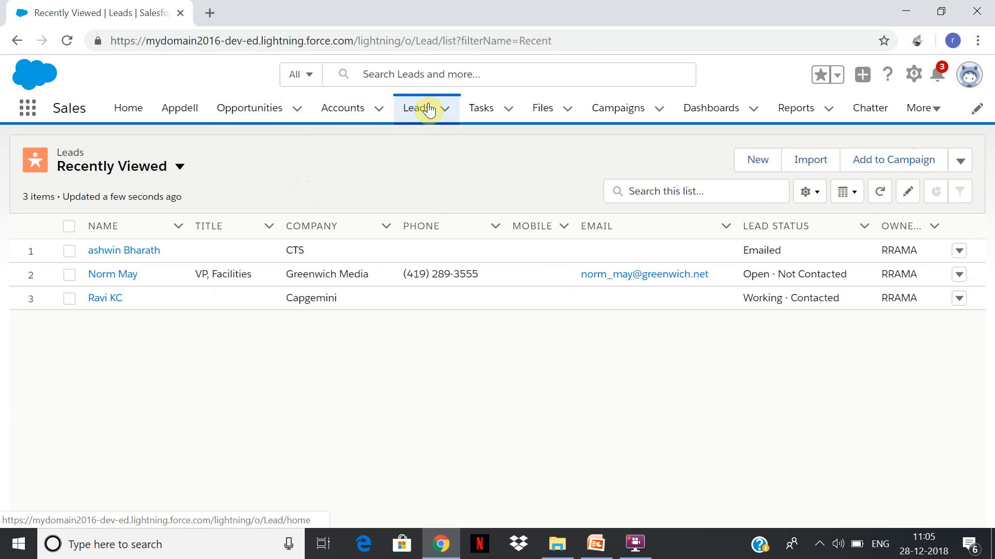
- Start a new Retailcustomer lead with the salutation Mr. and enter the lead's phone number, first name and last name
click(759, 164)
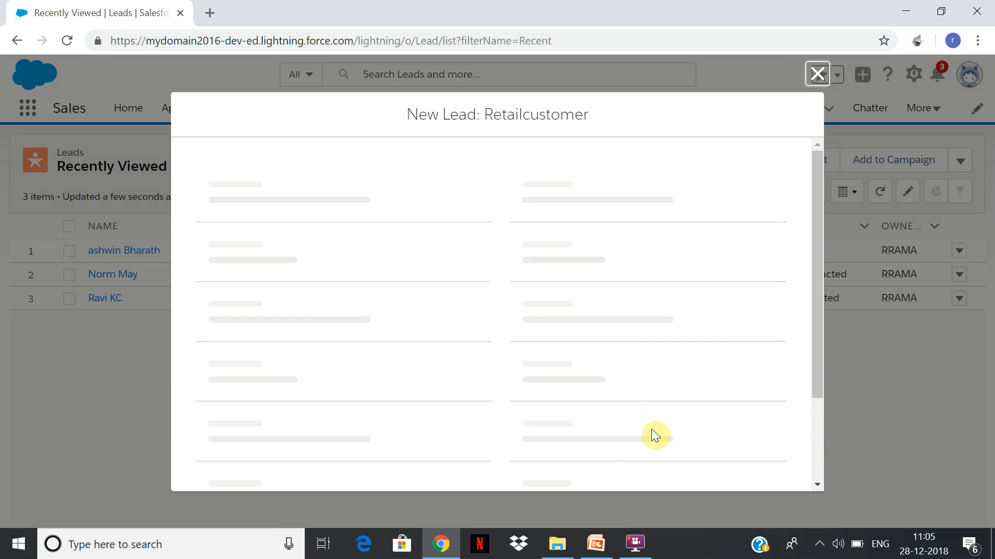
text(12)
click(433, 300)
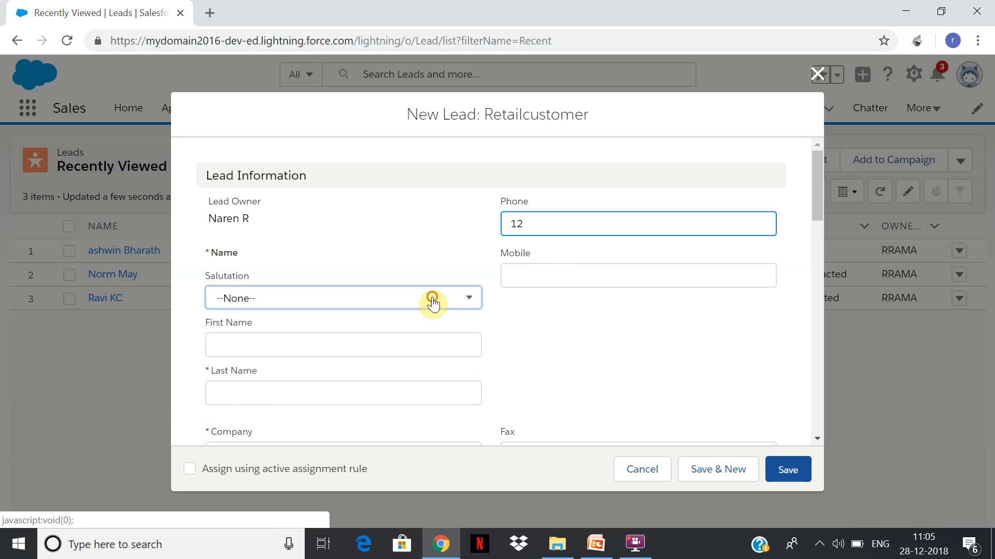
click(400, 329)
click(393, 354)
text(J)
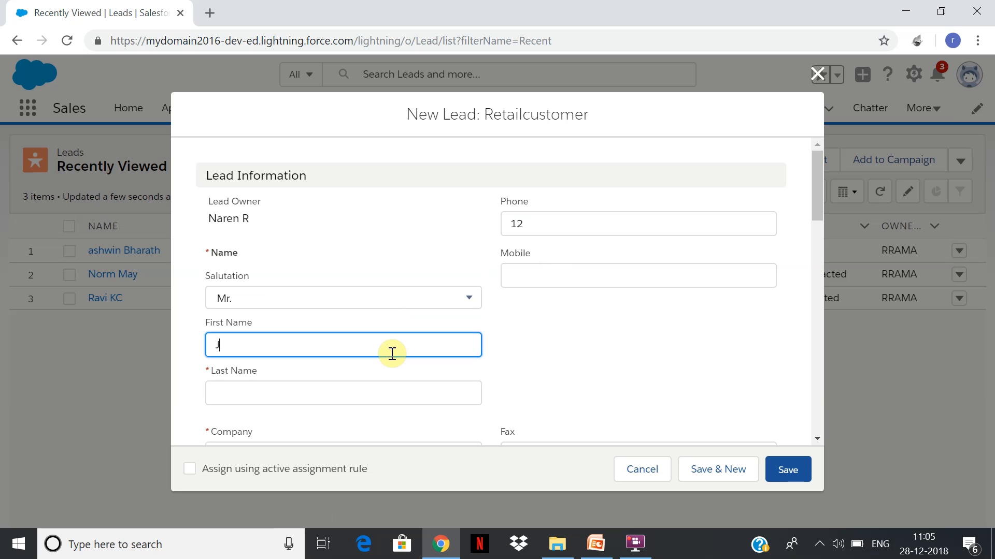
text(oyh)
key(Tab)
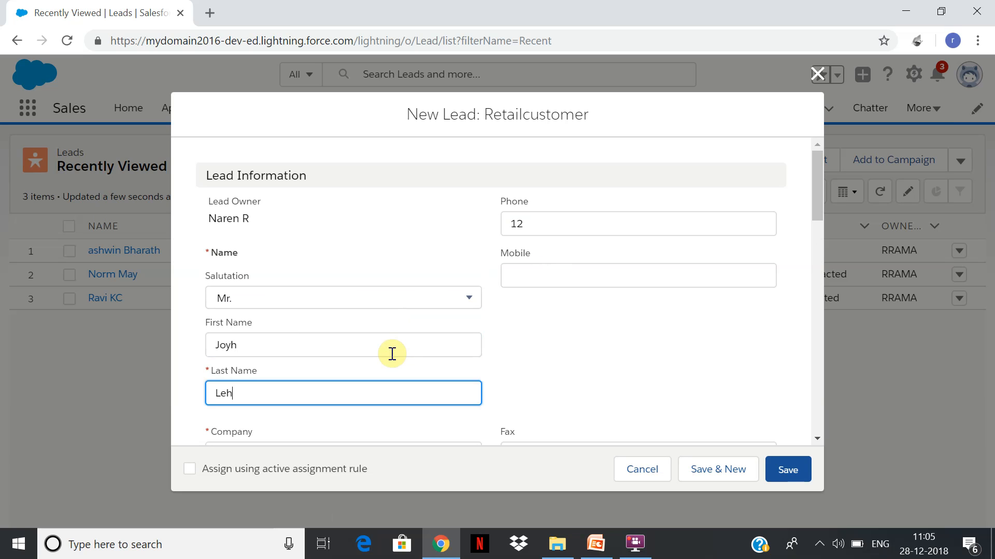
- Enter Uhaul as the new lead's company and set its lead source to Phone Inquiry
drag(817, 197, 812, 229)
click(458, 329)
text(Uhau)
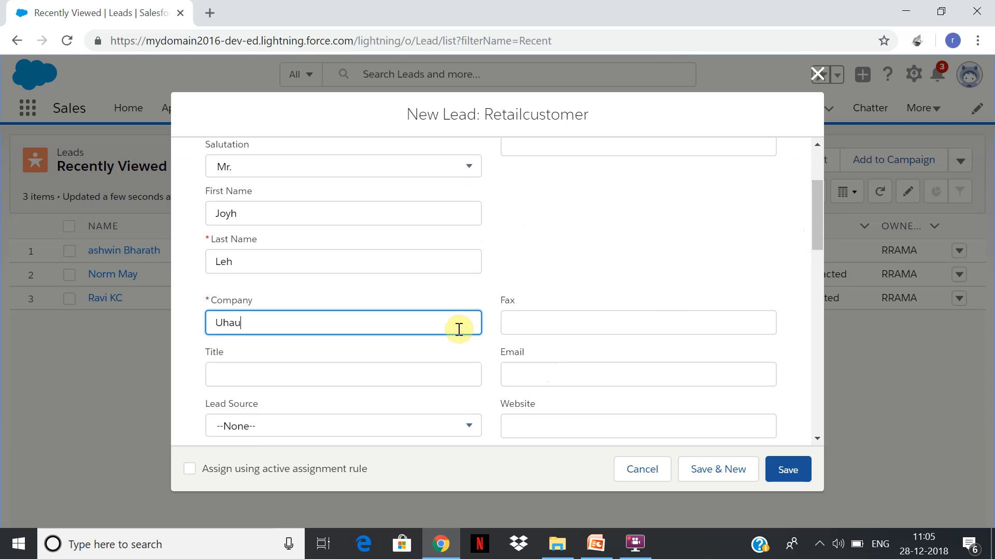
text(ha)
click(451, 374)
click(437, 423)
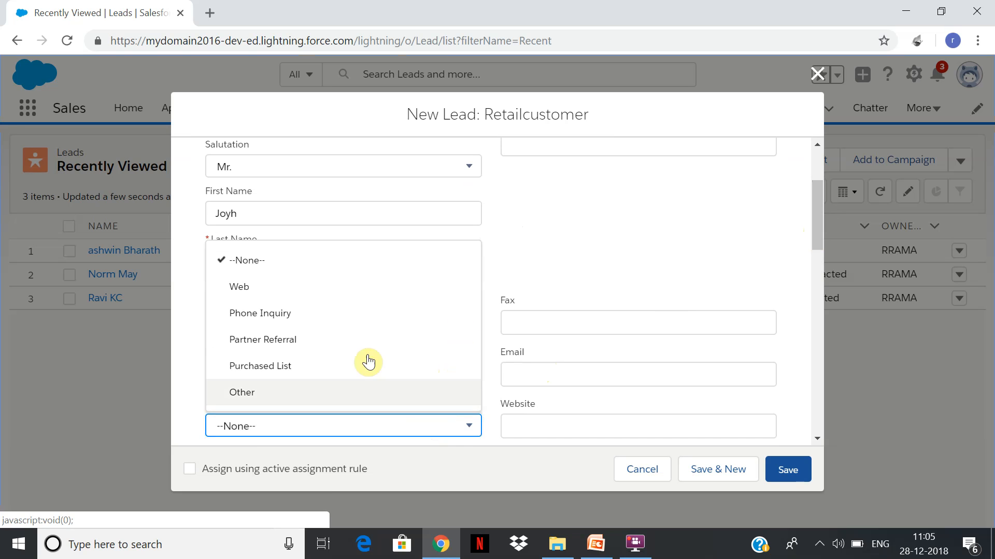
click(372, 316)
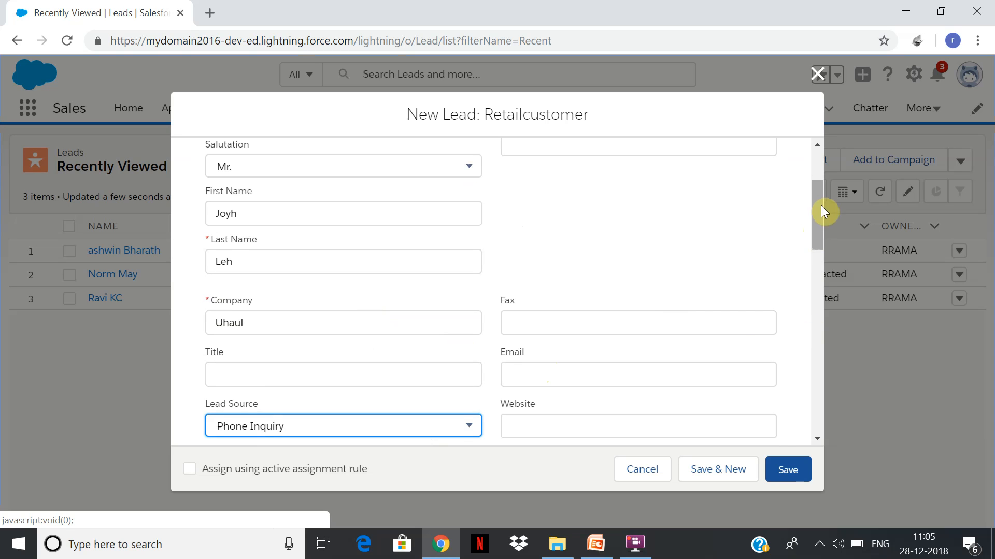
- Set the new lead's industry to Transportation and its lead status to Open - Not Contacted
drag(822, 211, 815, 262)
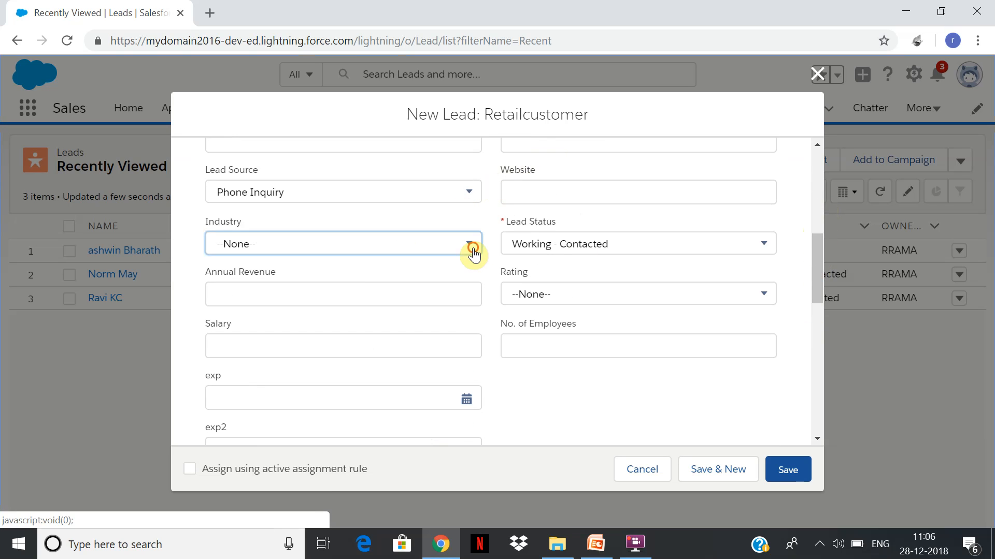
click(473, 251)
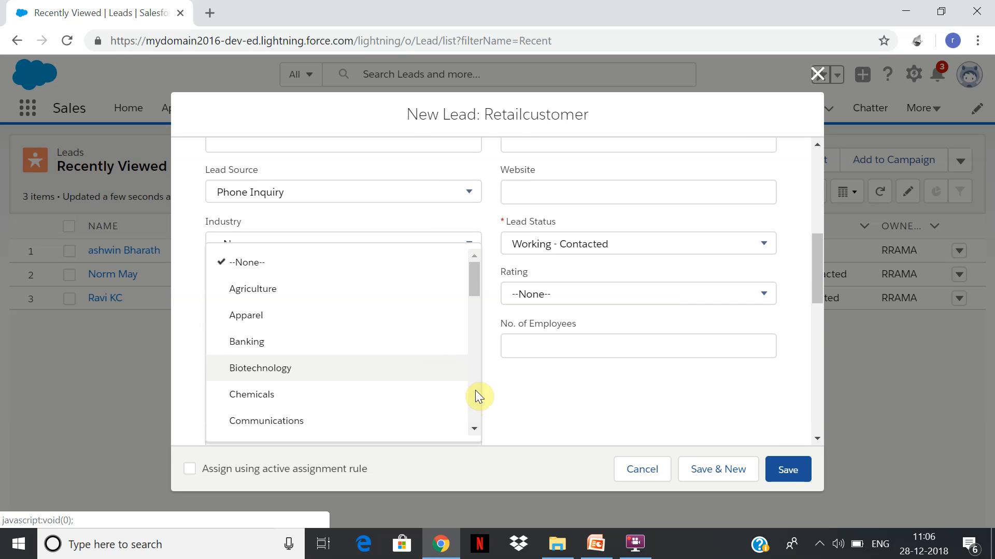
scroll(475, 390, down, 3)
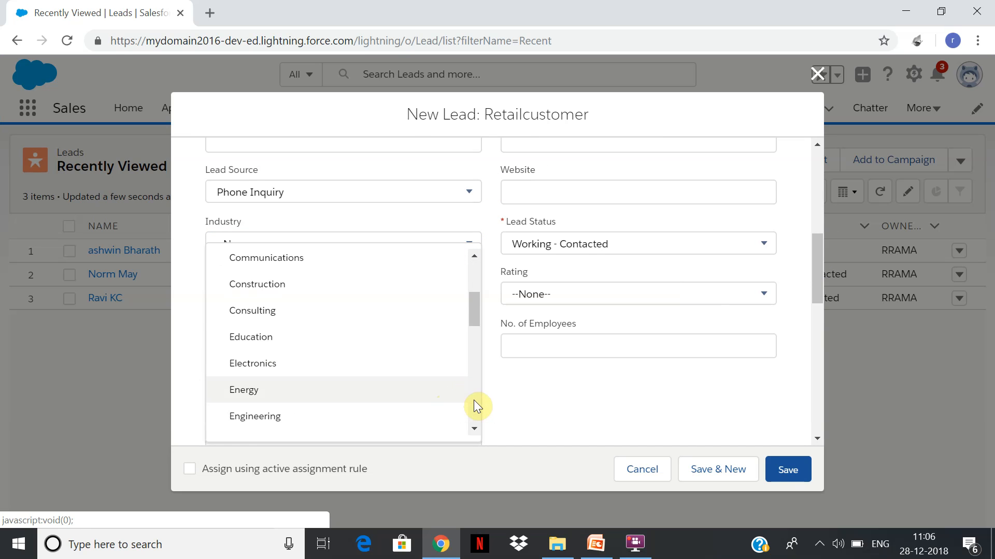
scroll(474, 402, down, 3)
scroll(474, 402, down, 3)
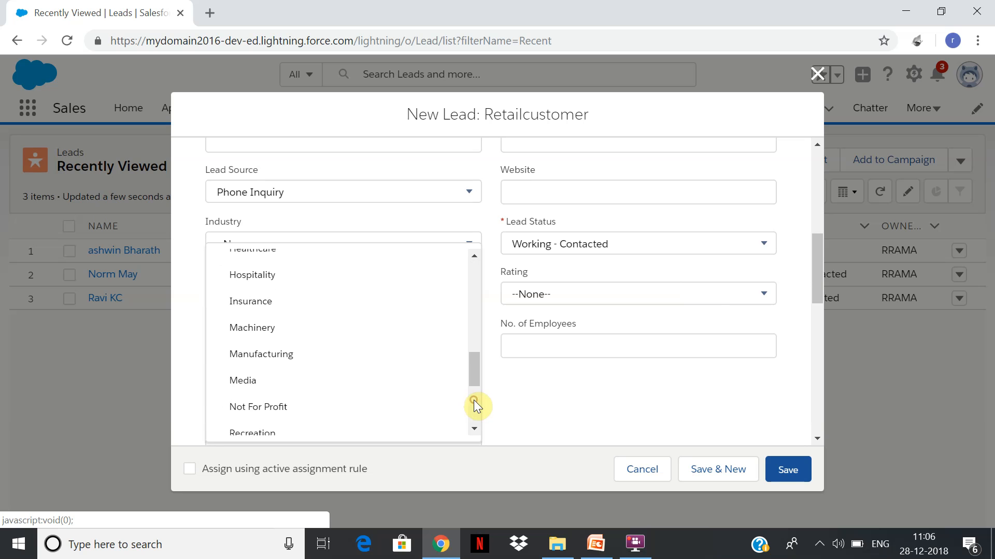
drag(473, 383, 474, 428)
click(414, 376)
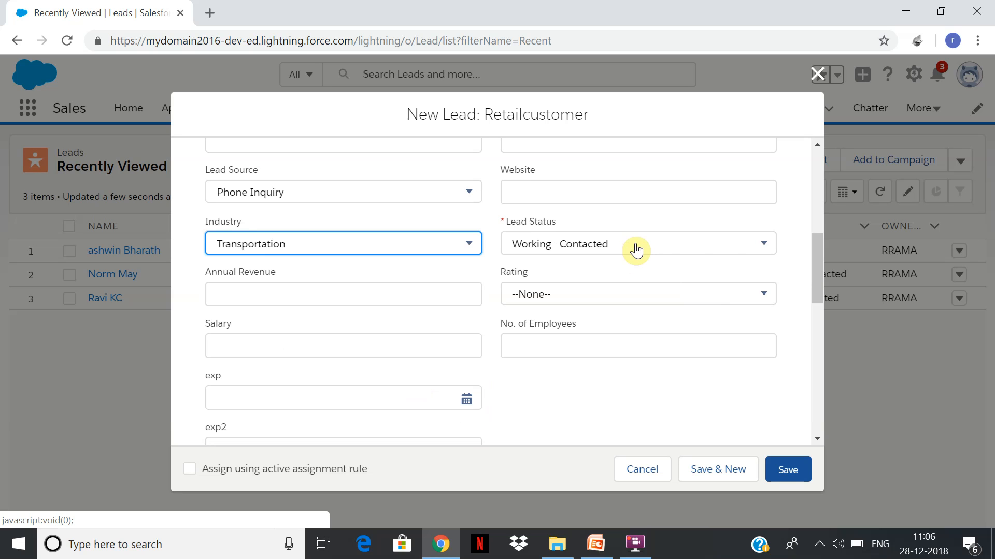
click(725, 245)
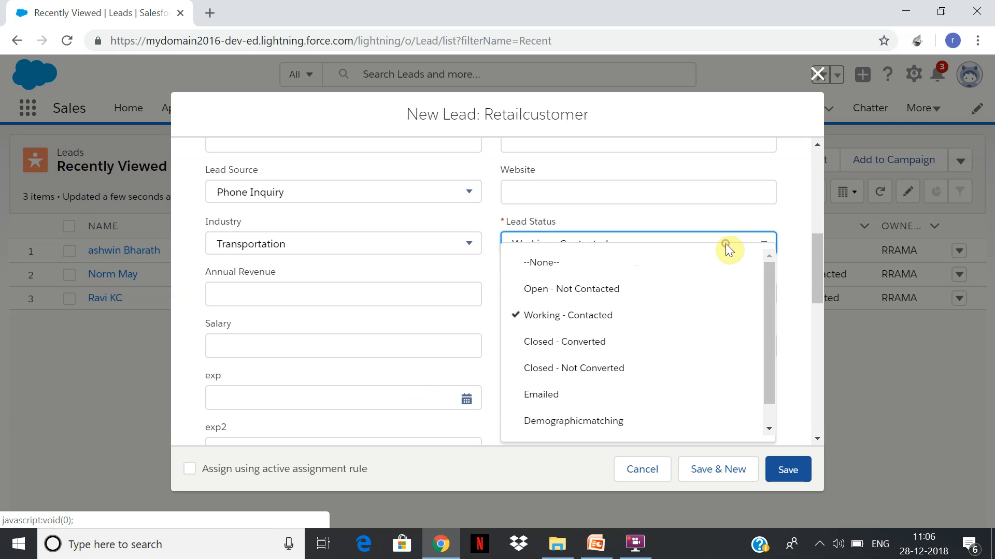
click(668, 291)
- Set the lead's product interest to GC1000 series and save the new lead
drag(815, 278, 812, 405)
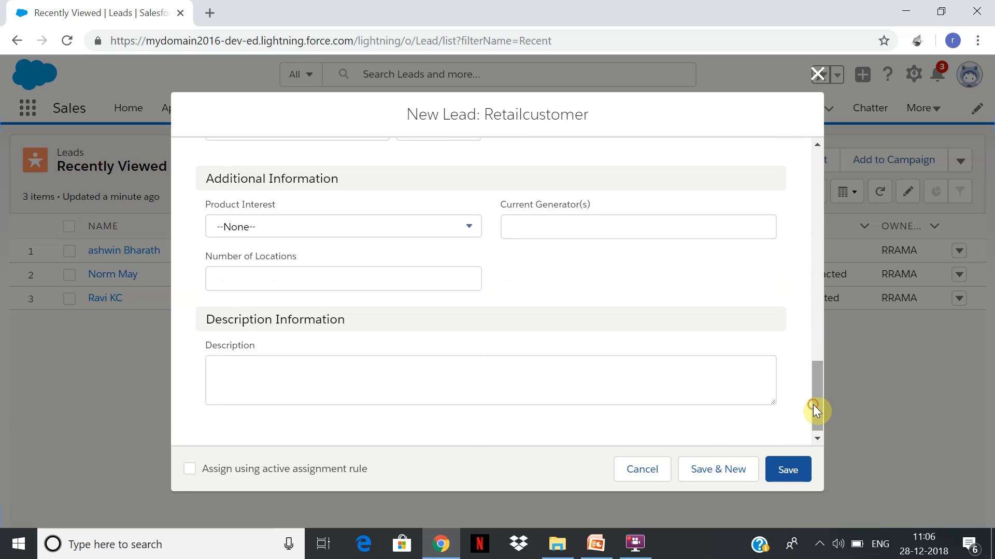
click(463, 231)
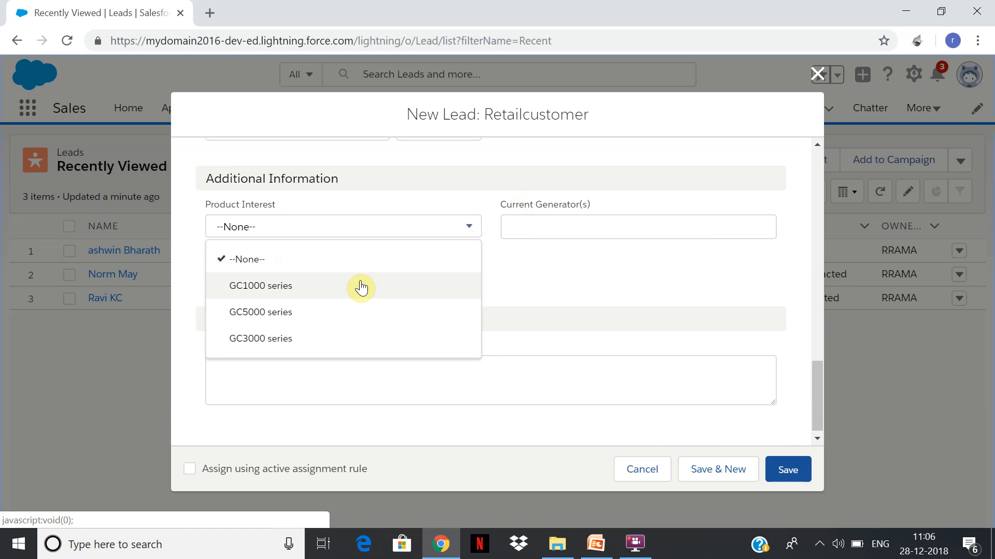
click(361, 288)
click(787, 470)
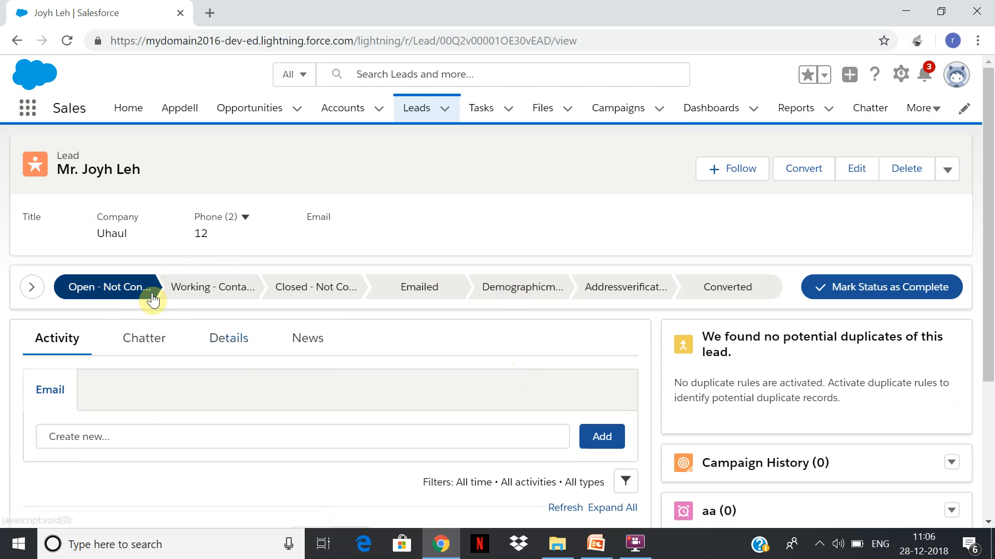
- Review the saved lead's details and expand the key fields and guidance for its current path stage
click(234, 339)
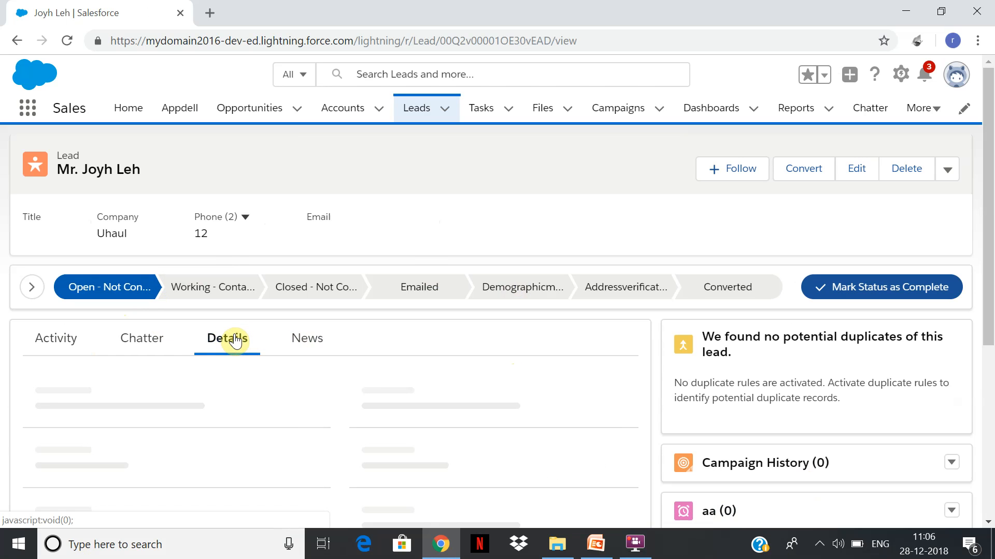
drag(989, 204, 961, 176)
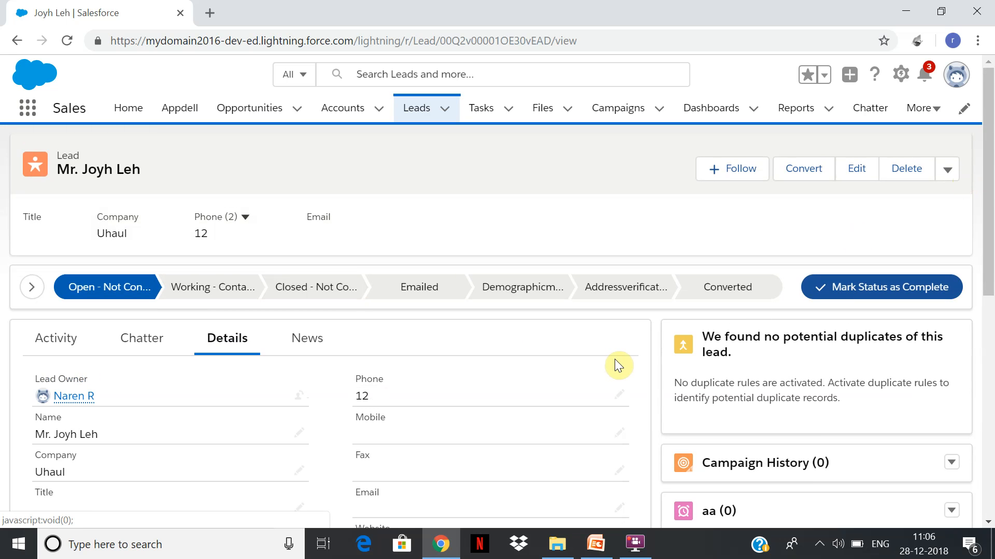
right_click(120, 15)
click(394, 179)
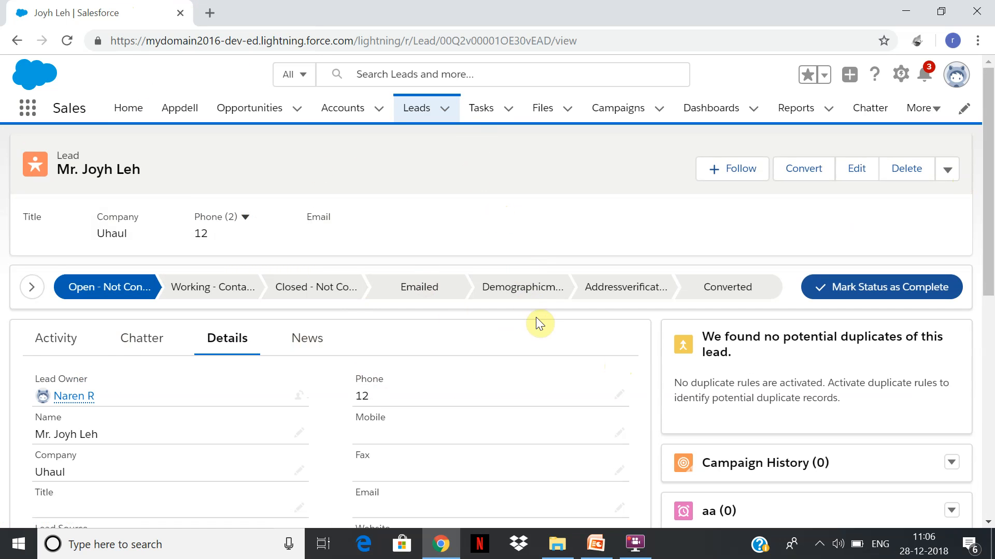
click(32, 288)
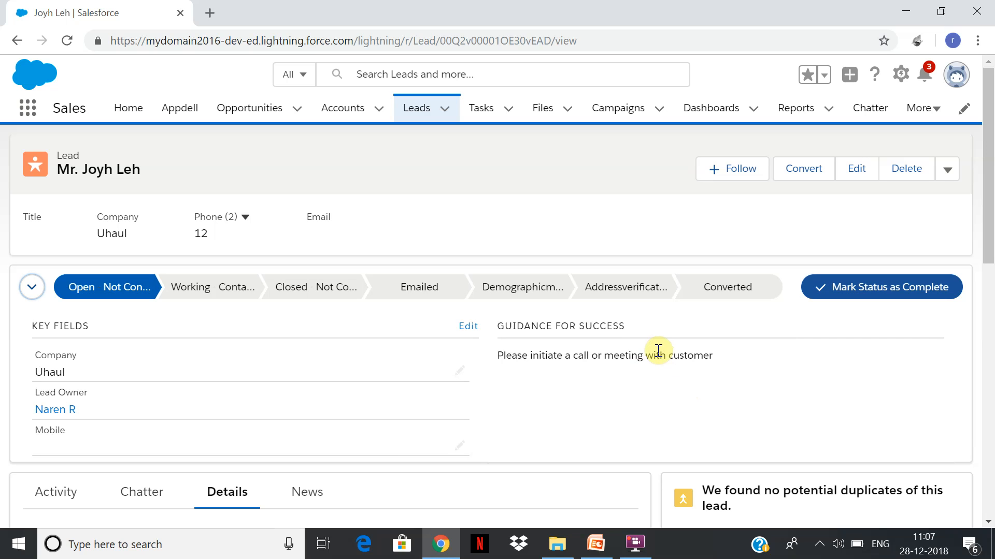
- Duplicate the lead record's page in a second browser tab
right_click(78, 6)
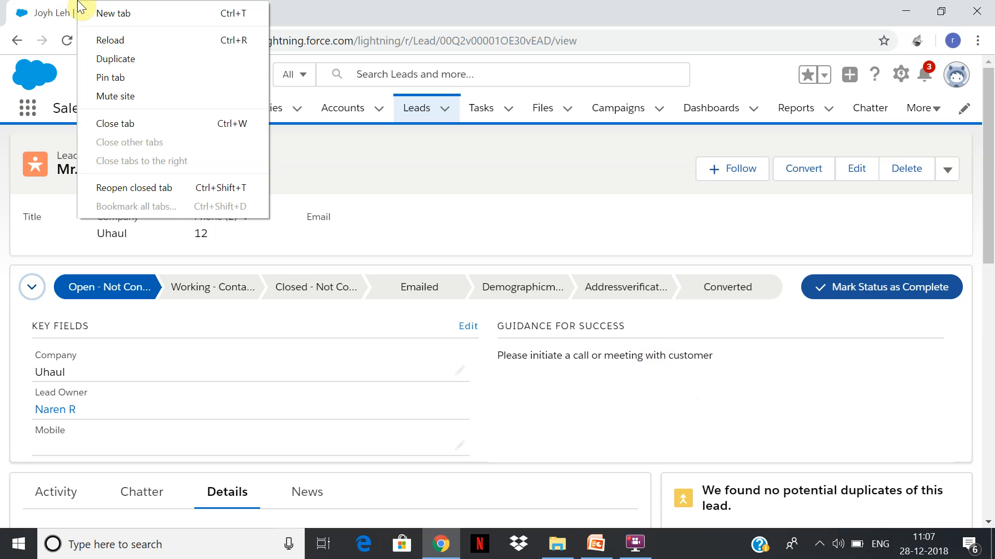
click(127, 60)
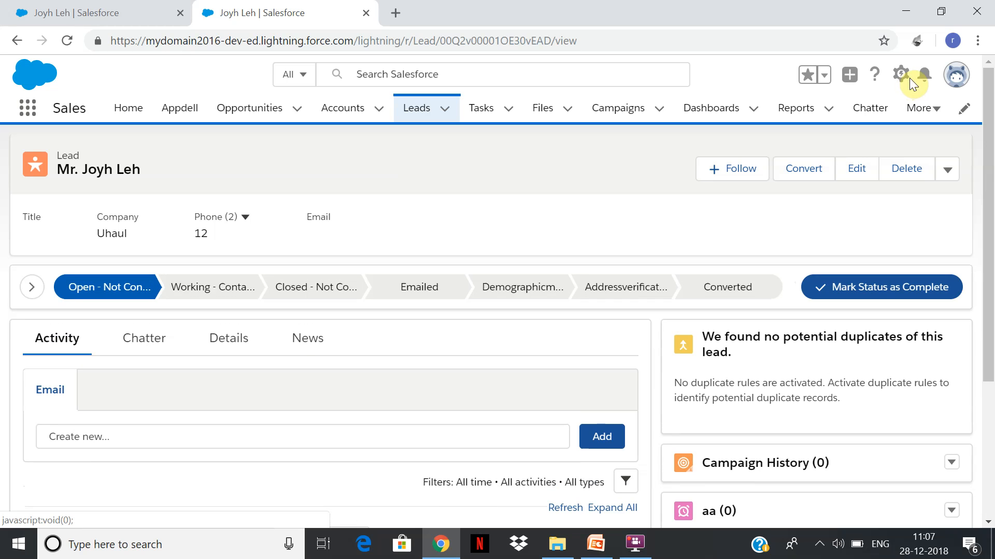
- Return to the original lead page and mark Working - Contacted as the lead's current status
click(120, 5)
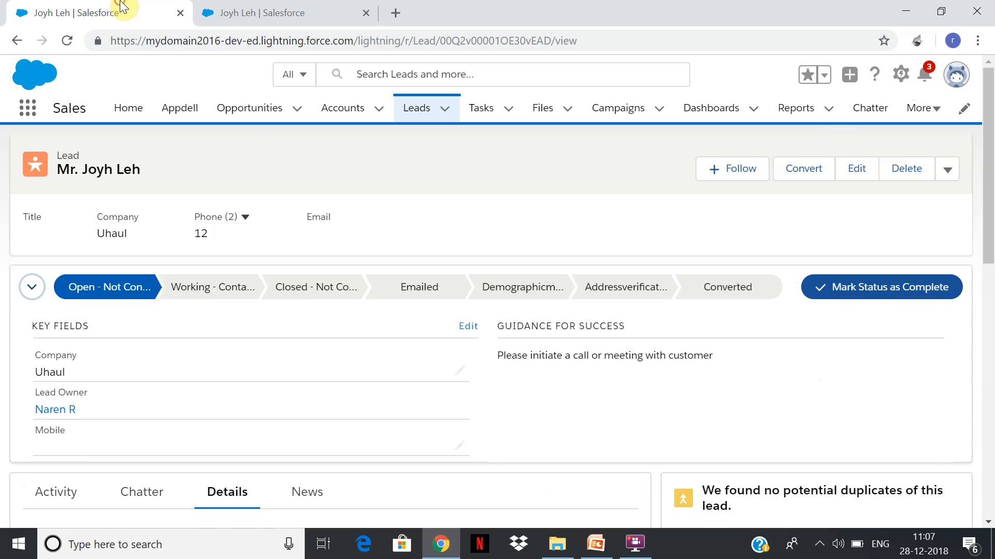
click(209, 293)
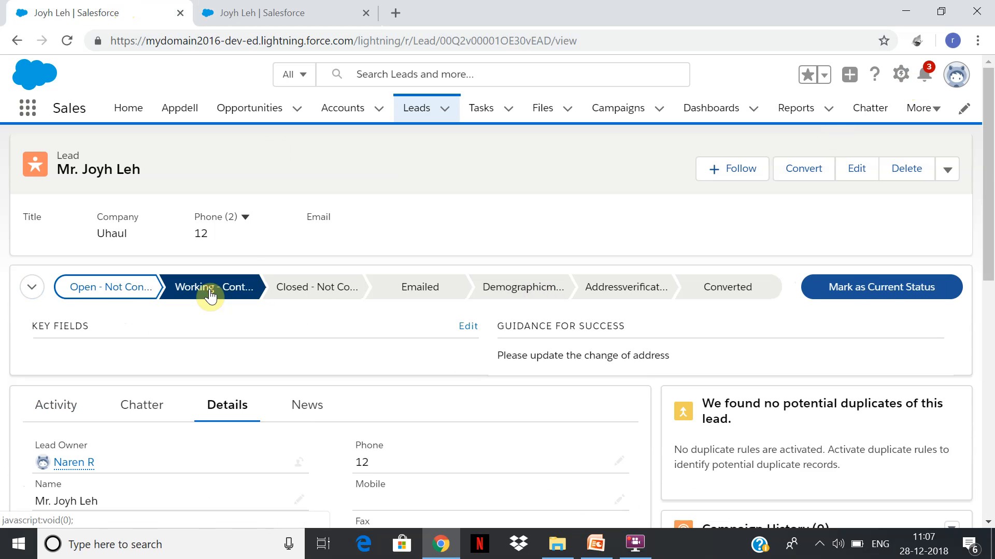
click(879, 294)
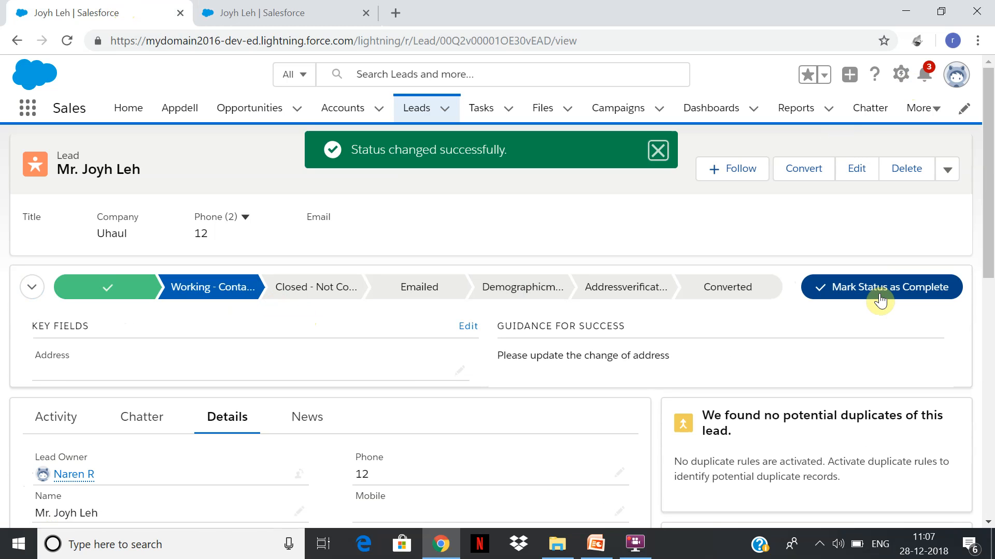
- Start converting the lead from the Converted path stage and set the new account's record type to AccountSales
click(743, 300)
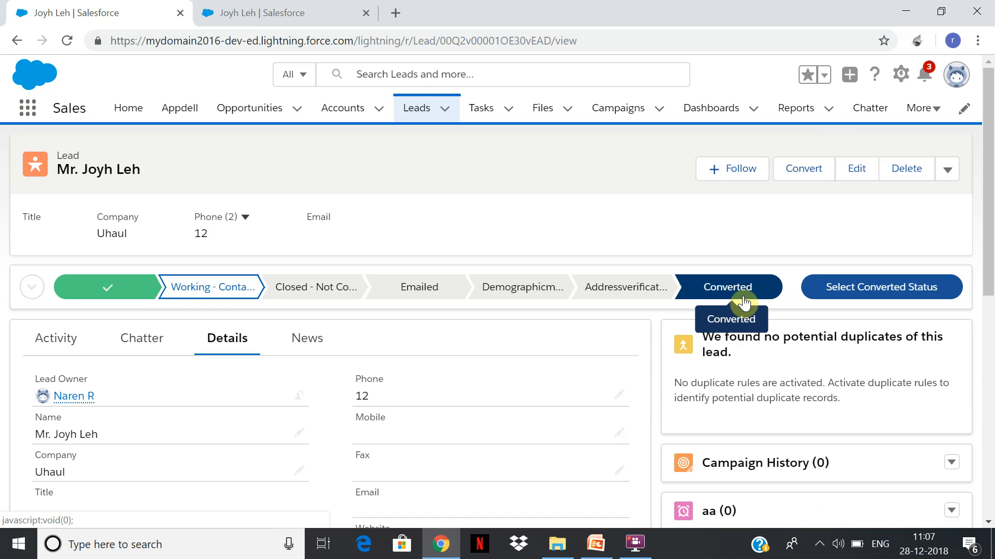
click(856, 298)
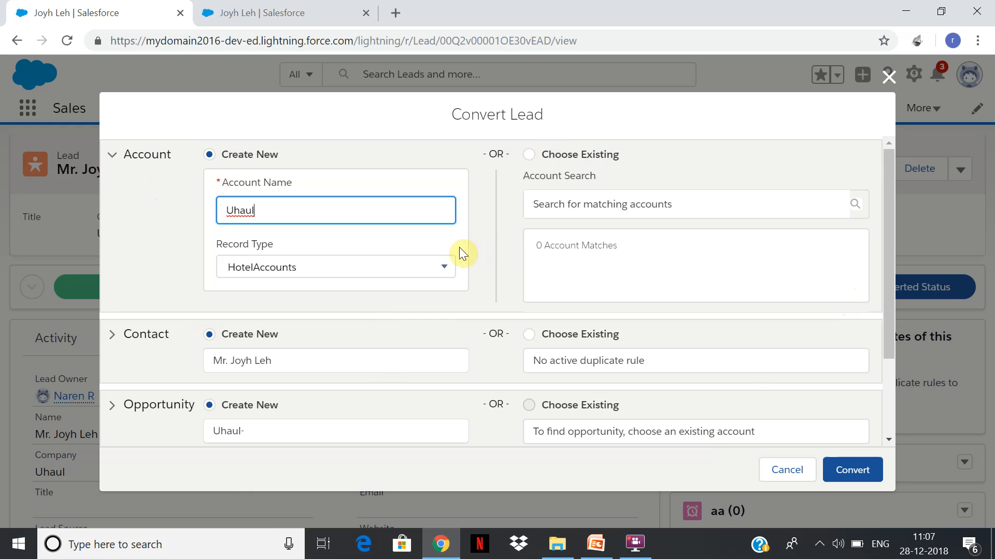
click(441, 275)
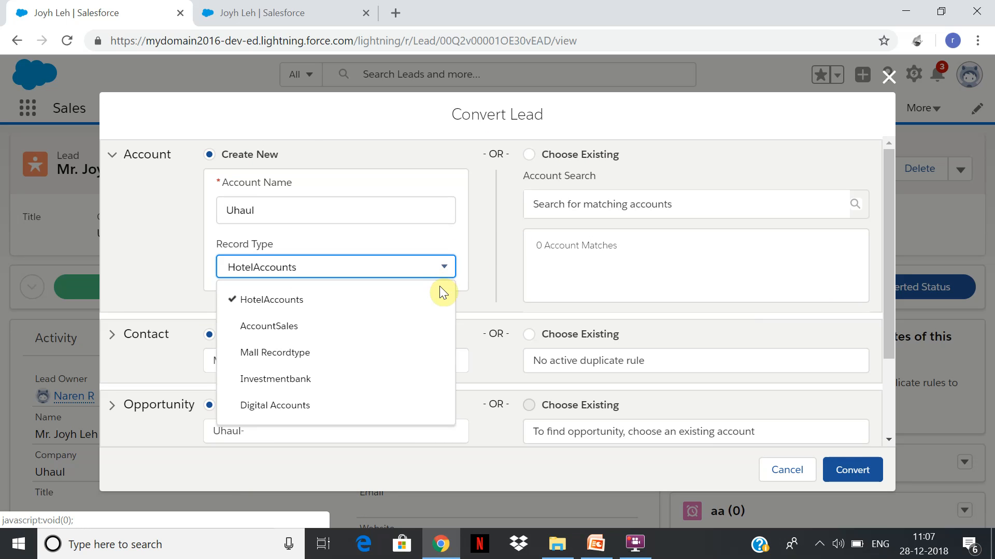
click(337, 331)
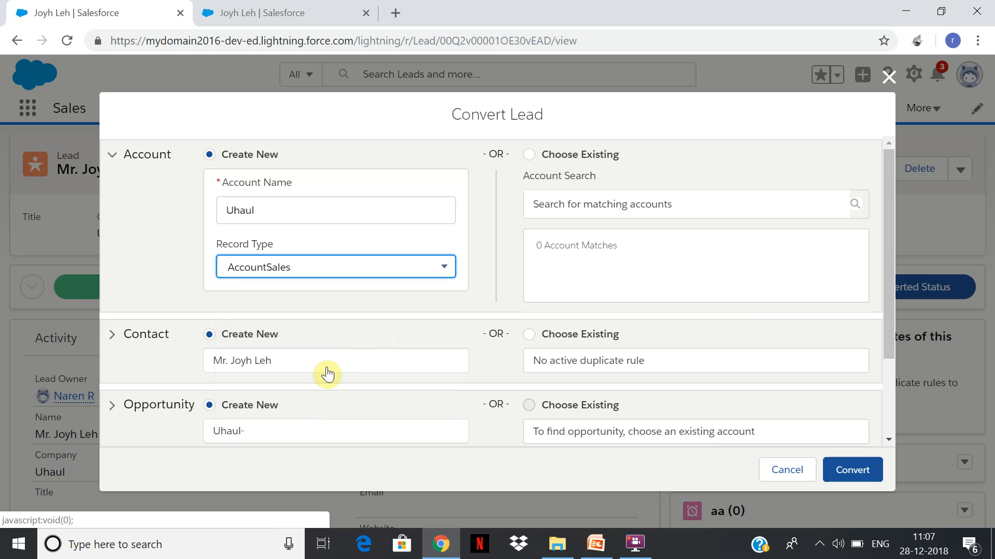
- Expand the opportunity section, keep New Sales Process as its record type and Closed - Converted as the converted status, and convert the lead
click(296, 434)
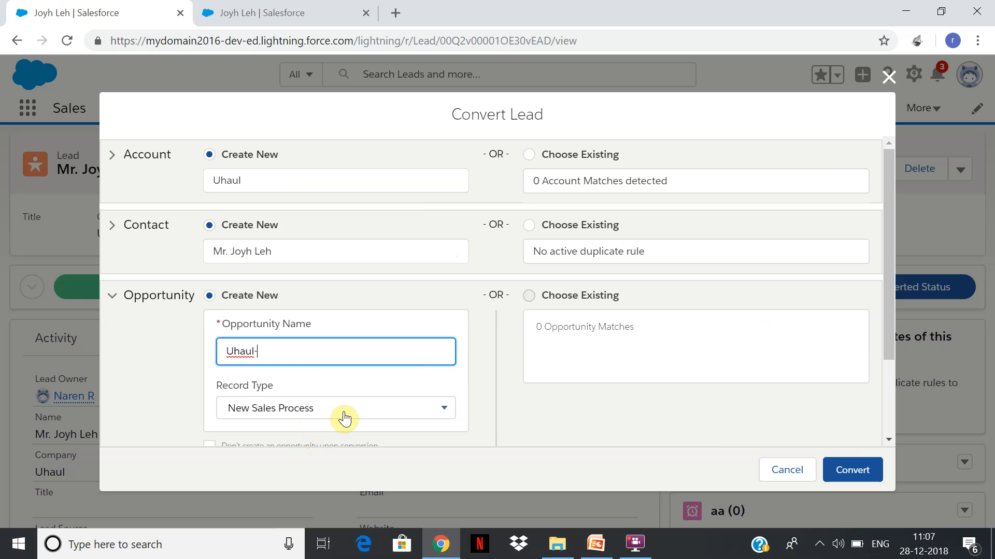
click(342, 417)
click(611, 396)
drag(886, 328, 879, 406)
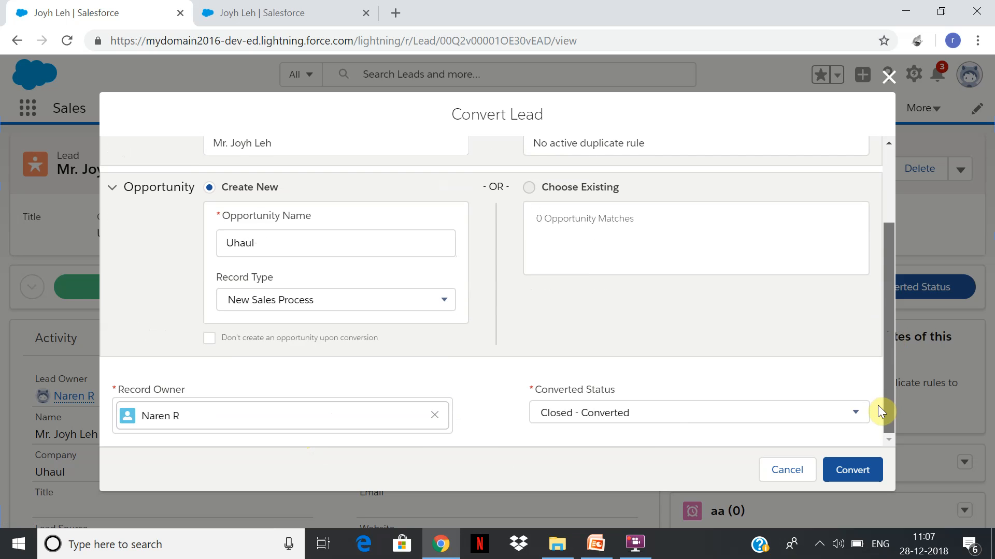
click(861, 474)
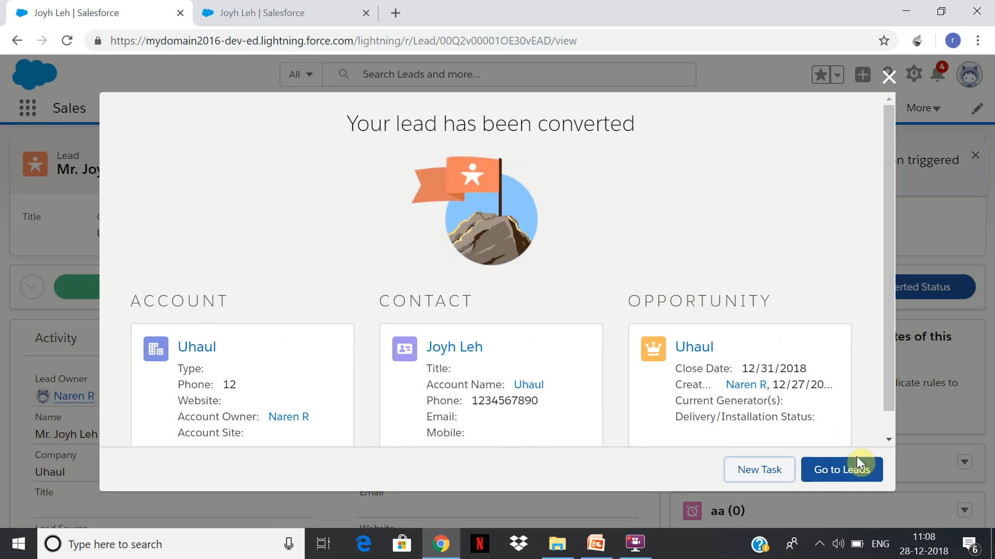
- Open the converted Uhaul account and review its details and full set of related lists
click(701, 347)
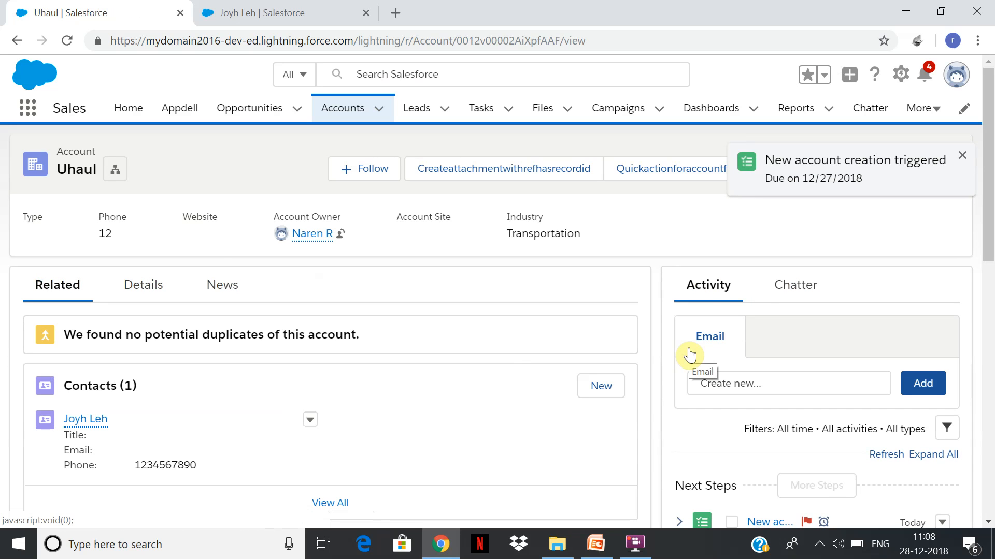
click(140, 288)
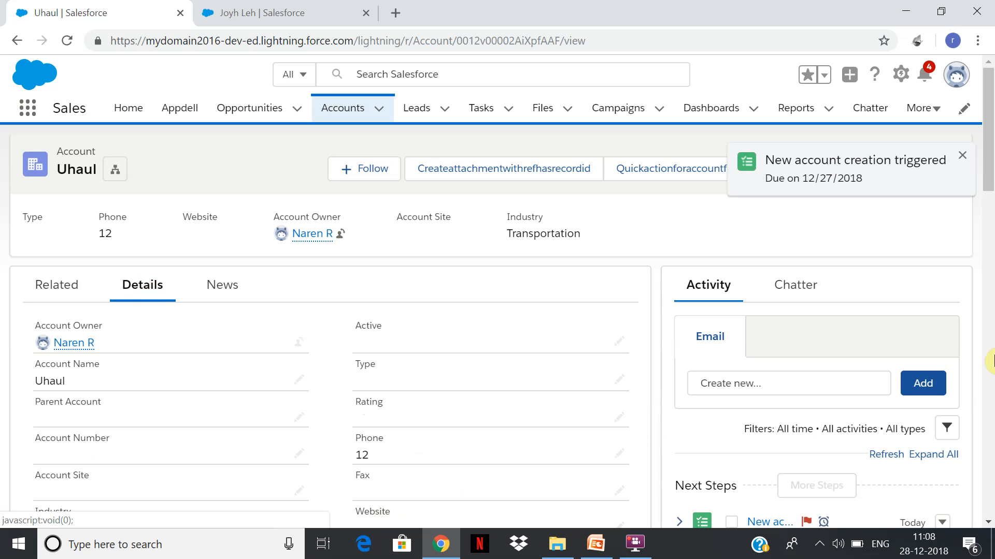
drag(990, 146, 970, 138)
click(67, 294)
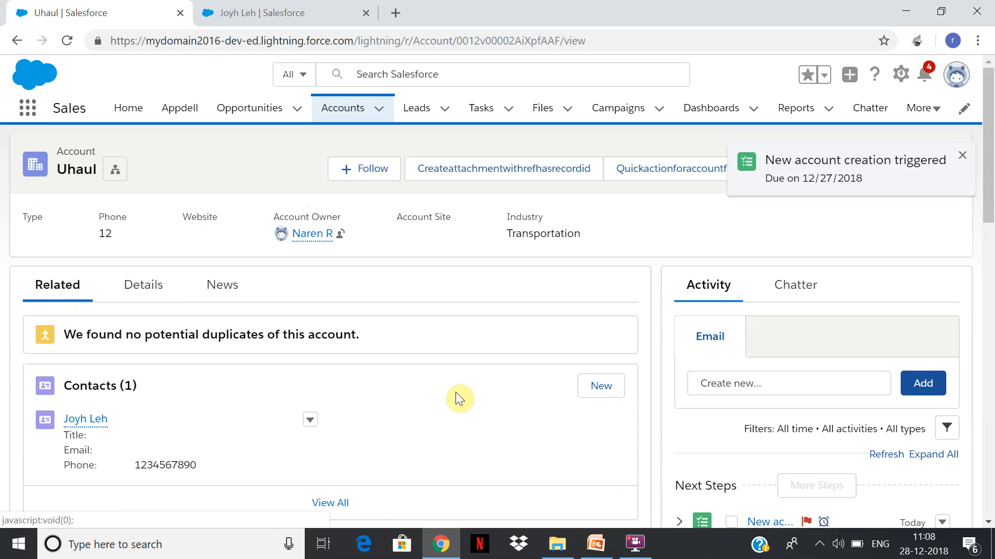
scroll(971, 250, down, 8)
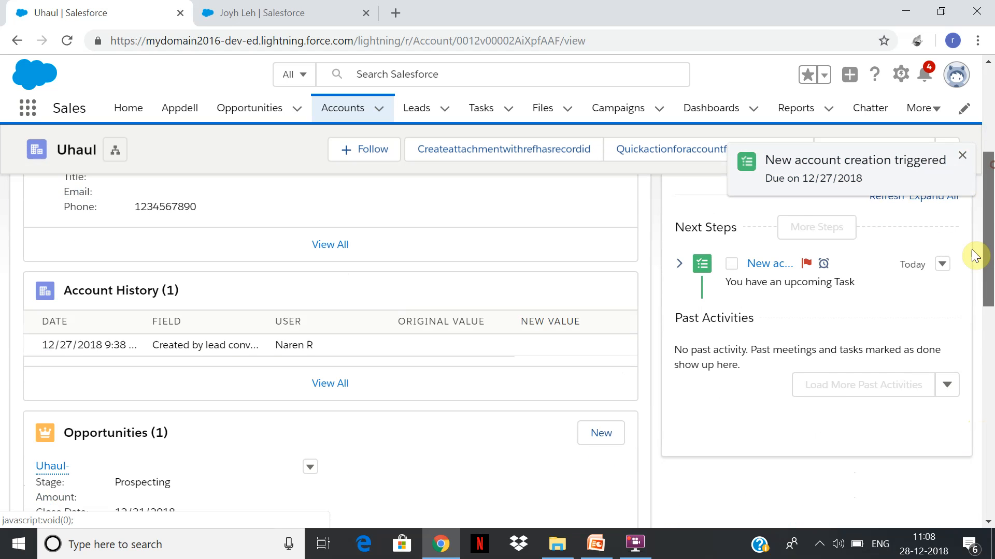
scroll(964, 311, down, 9)
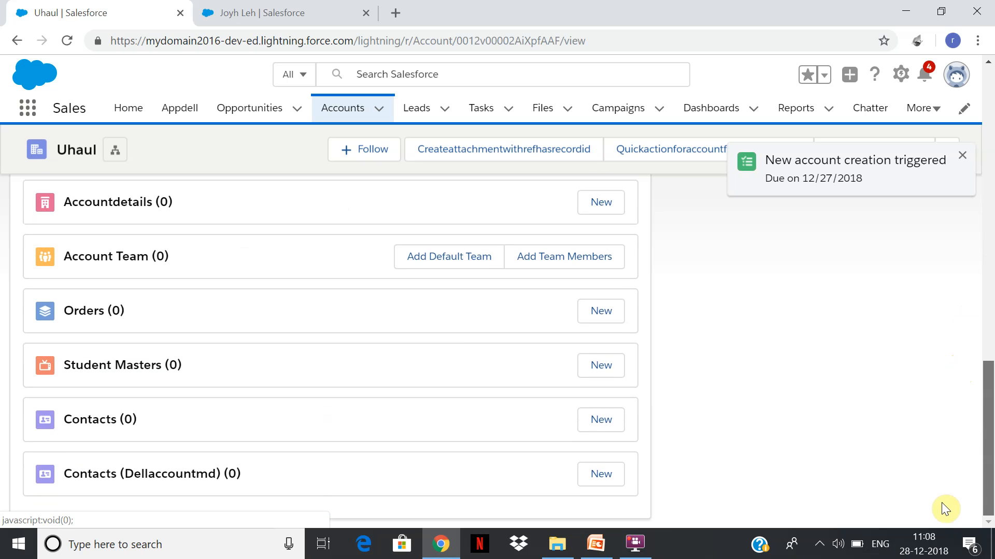
scroll(941, 506, up, 10)
scroll(936, 304, up, 3)
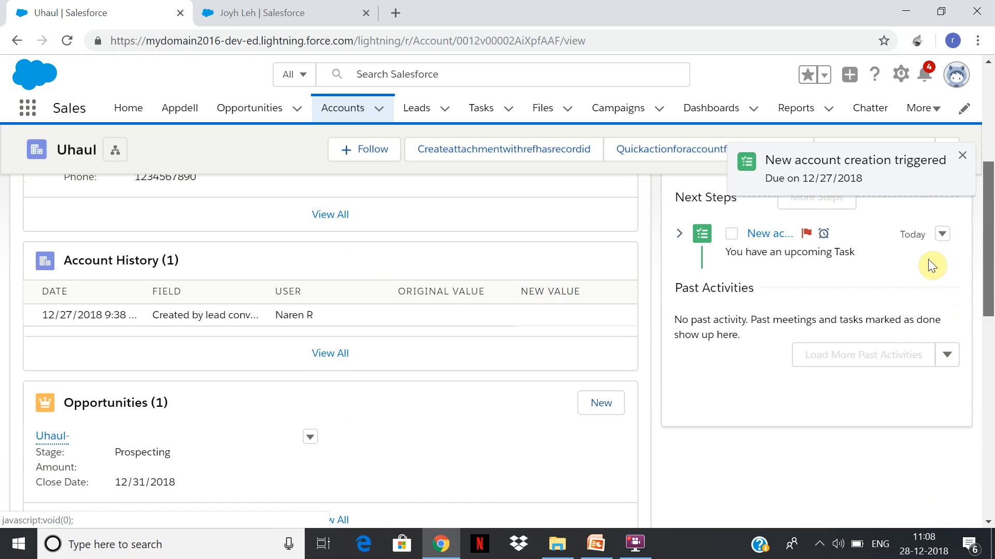
scroll(927, 259, up, 6)
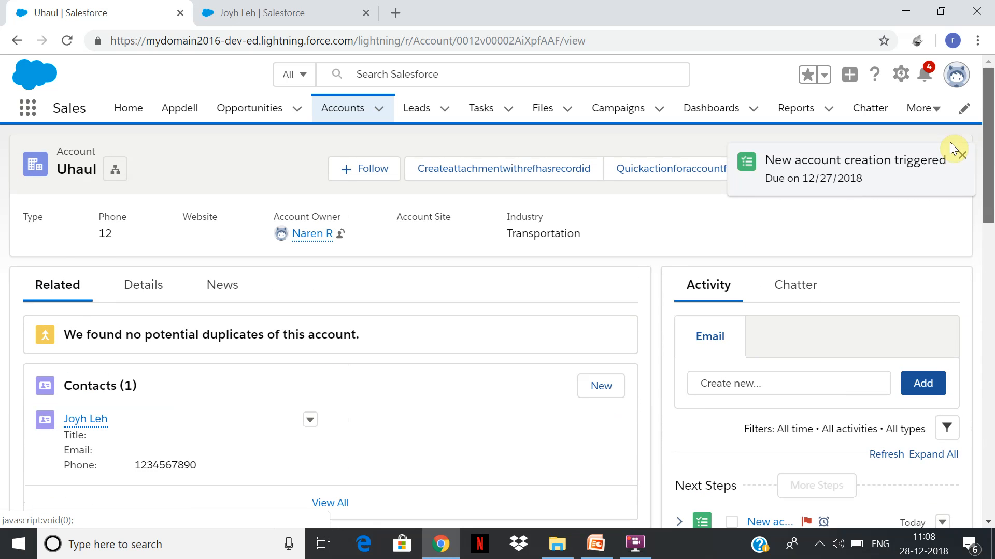
scroll(948, 207, down, 6)
scroll(936, 332, down, 7)
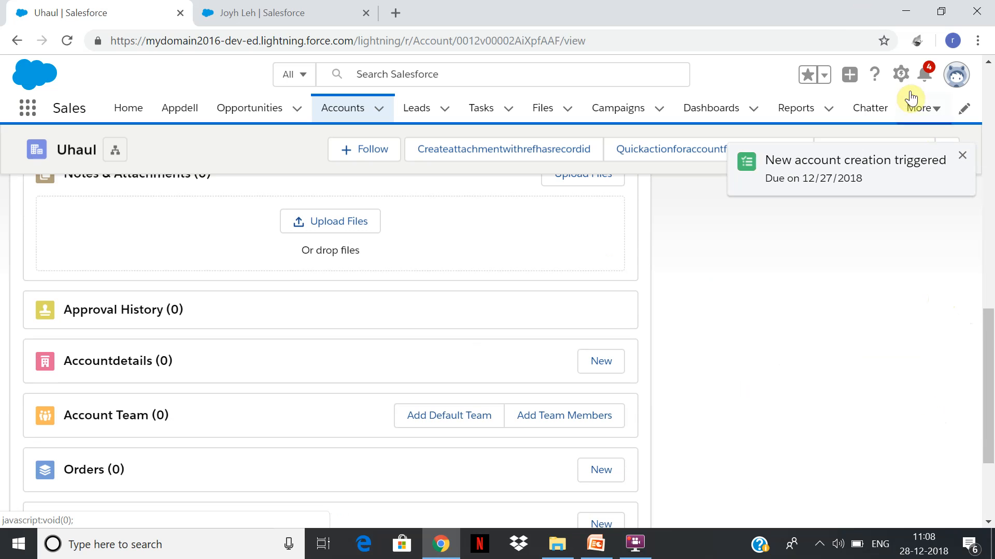
click(900, 78)
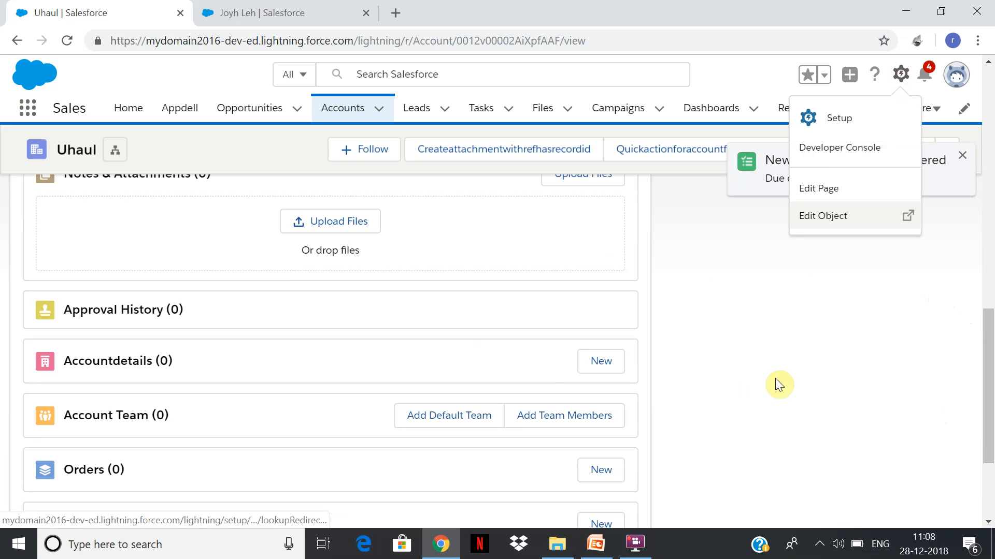
click(873, 352)
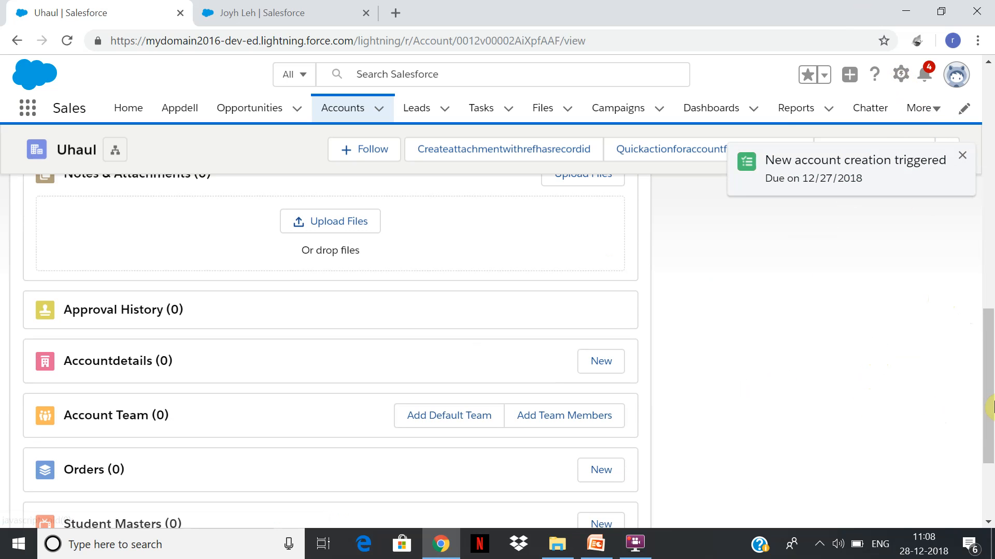
drag(988, 409, 977, 518)
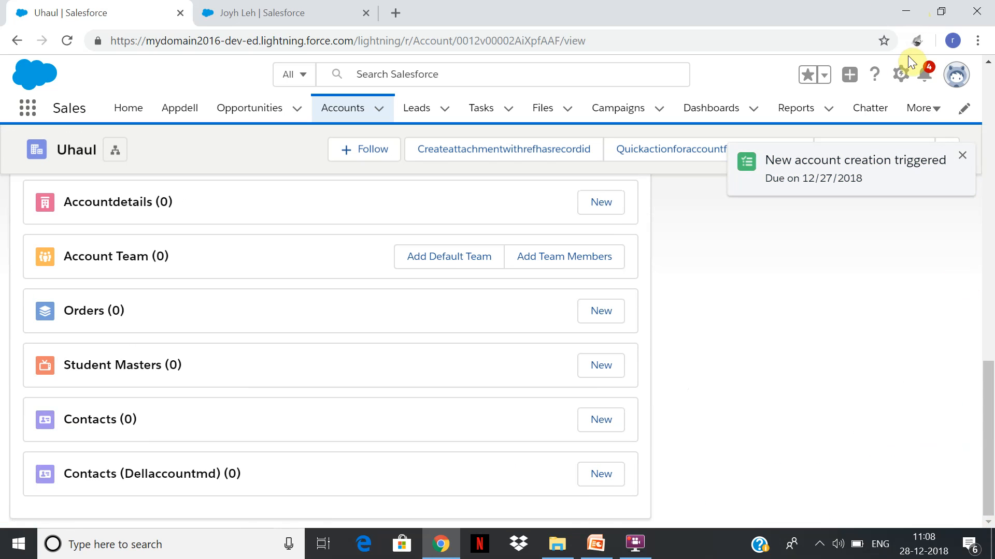
- Open the account record page for editing in Lightning App Builder
click(902, 75)
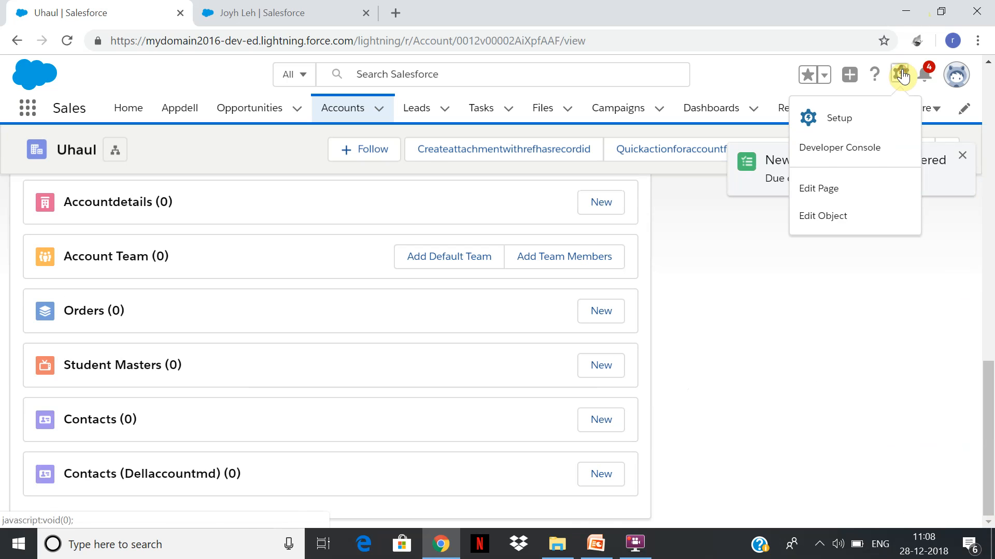
click(826, 200)
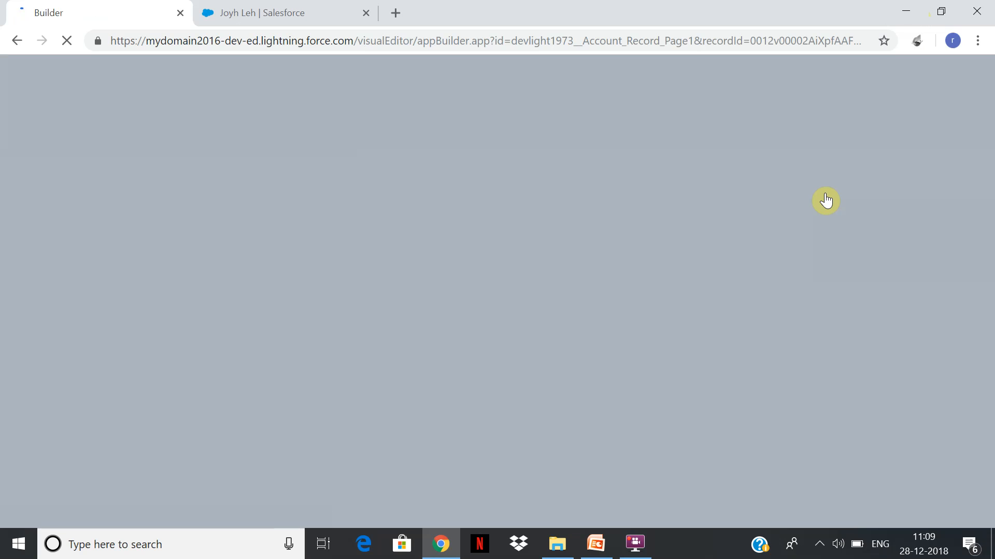
right_click(992, 508)
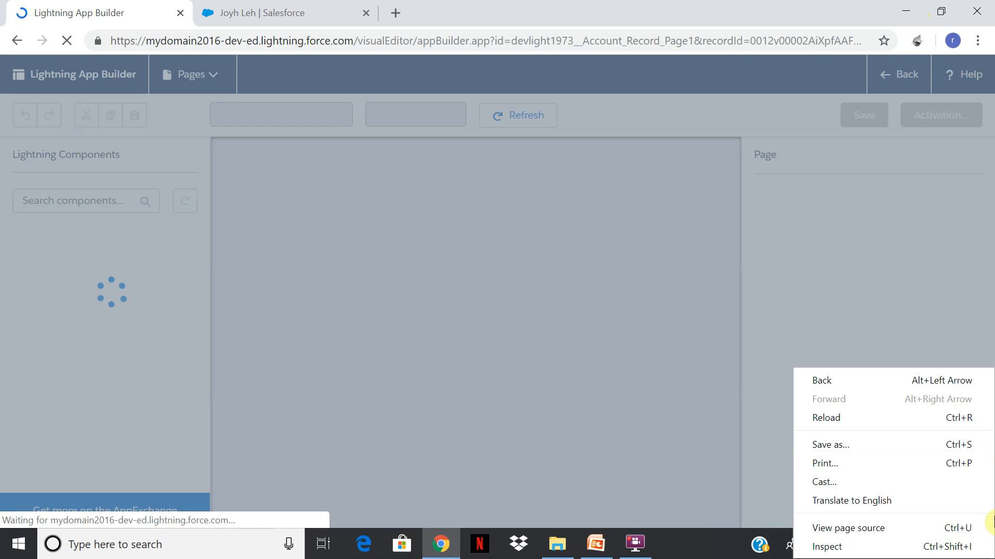
right_click(992, 557)
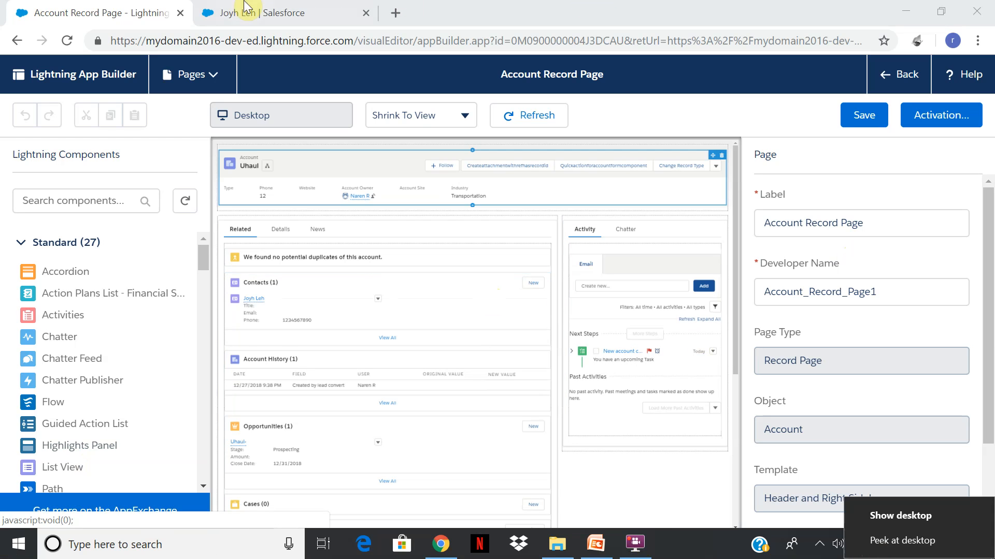
- Select the Related Lists component on the page and open the Account (Sales) Layout it previews
click(275, 377)
scroll(276, 377, down, 3)
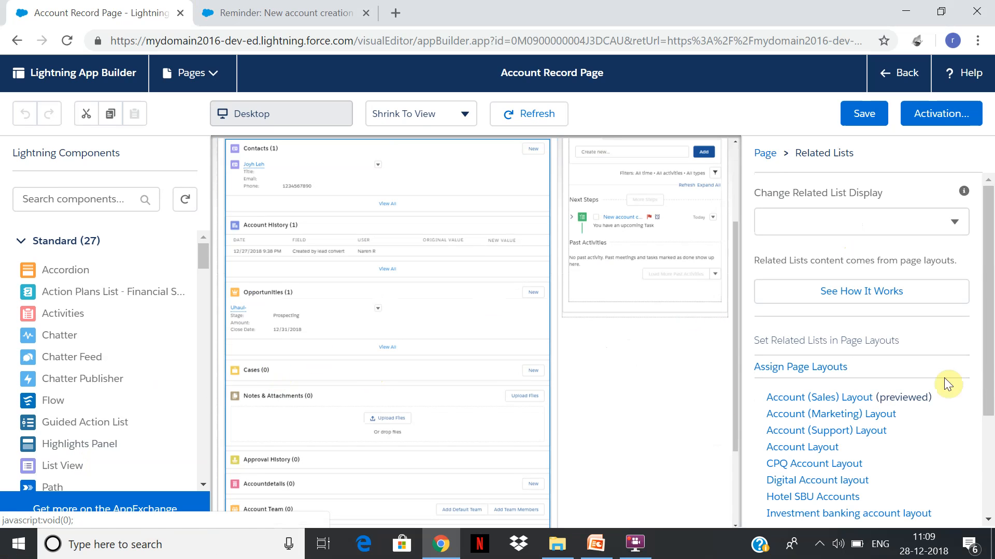
click(824, 398)
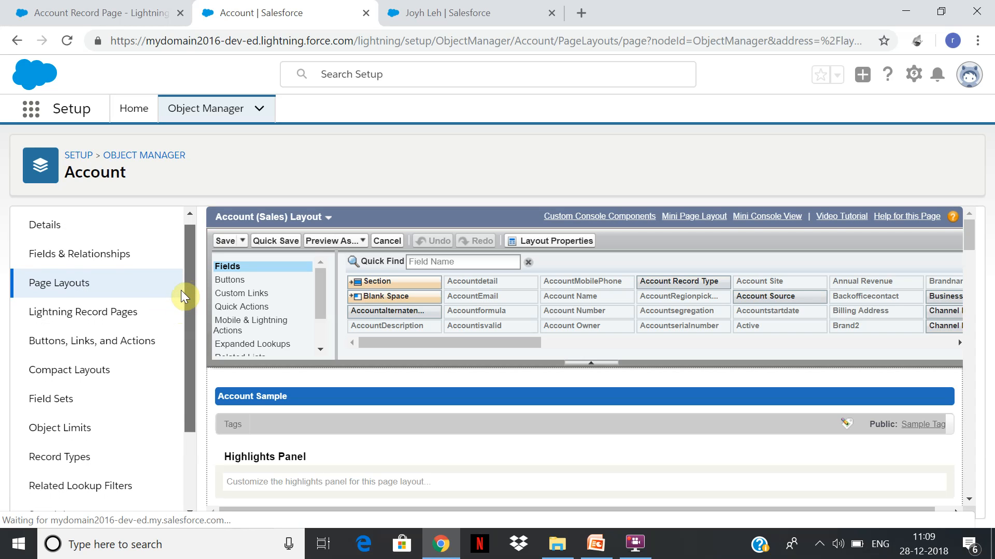
- Display the related list elements in the layout editor and remove the first Contacts related list from the layout
drag(316, 288, 316, 332)
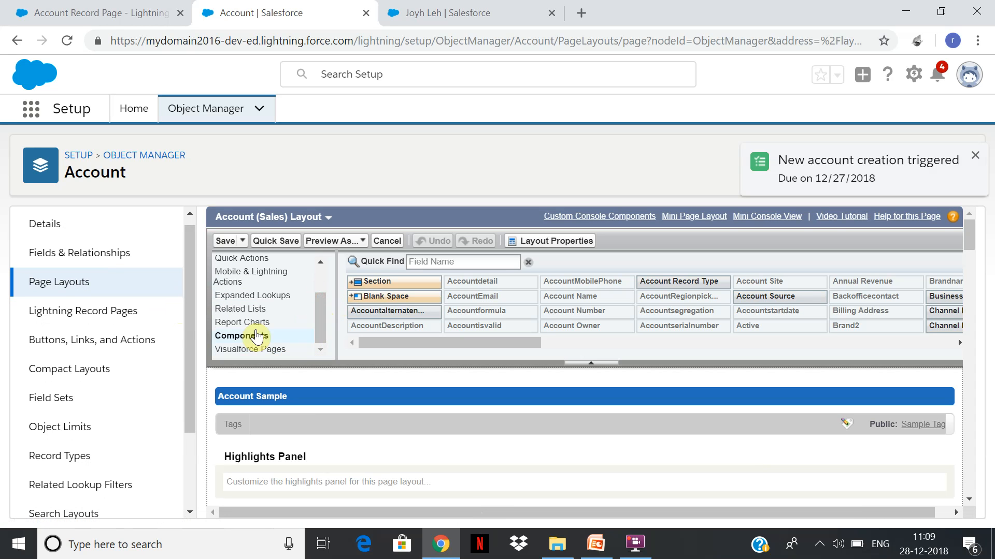
click(251, 307)
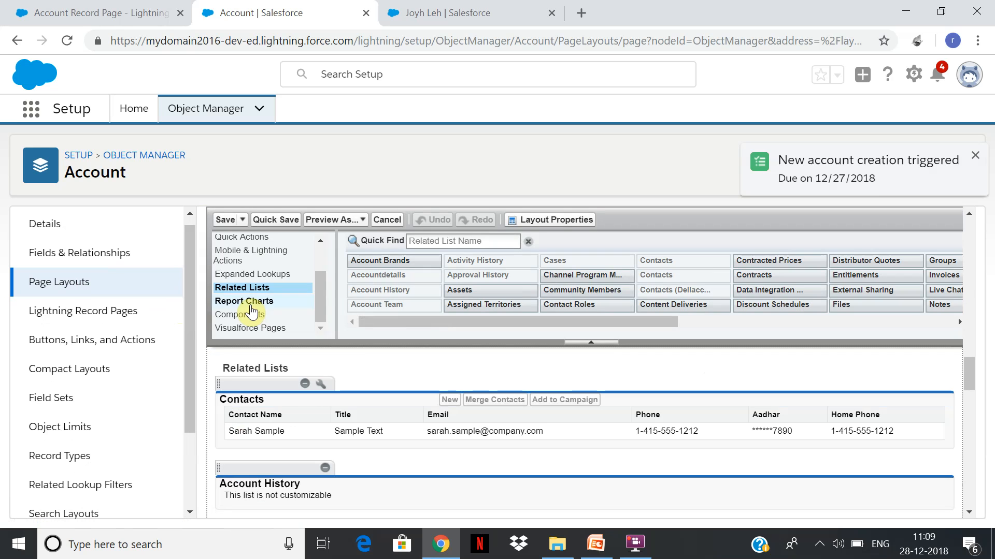
drag(610, 322, 806, 333)
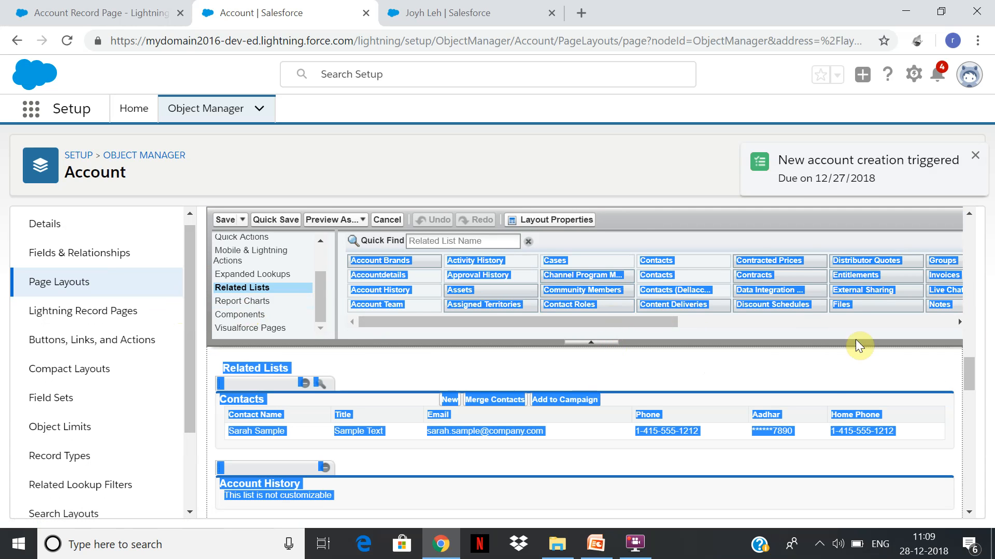
click(429, 349)
click(400, 411)
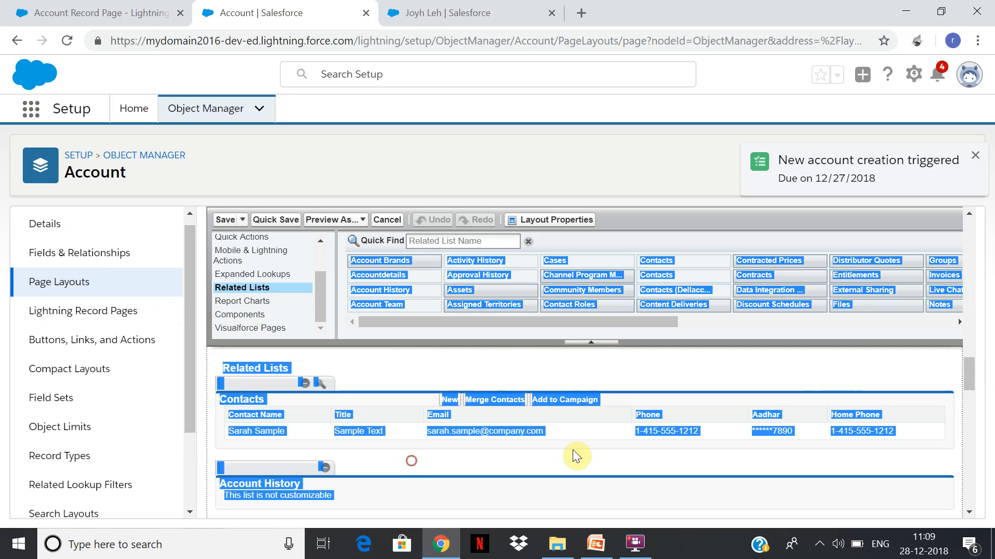
click(328, 192)
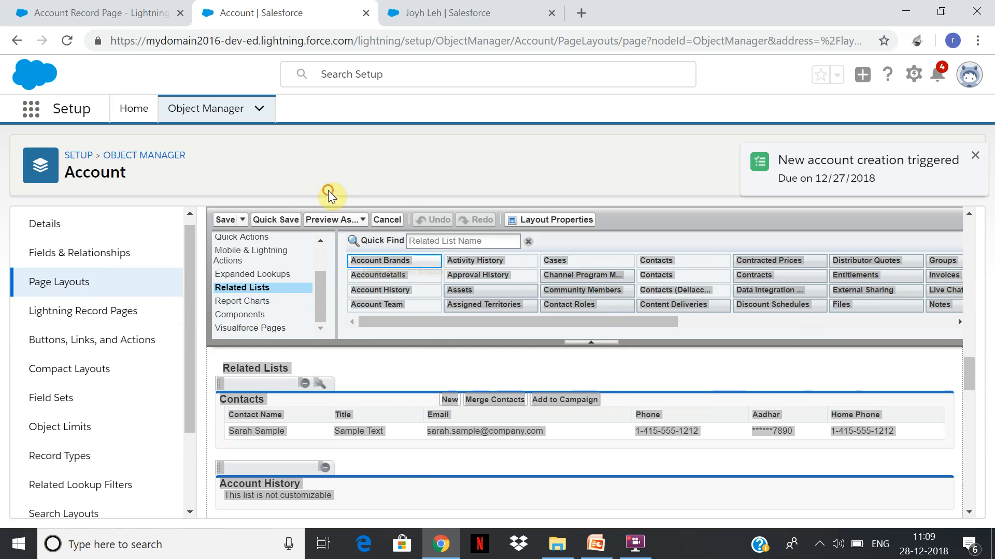
click(304, 383)
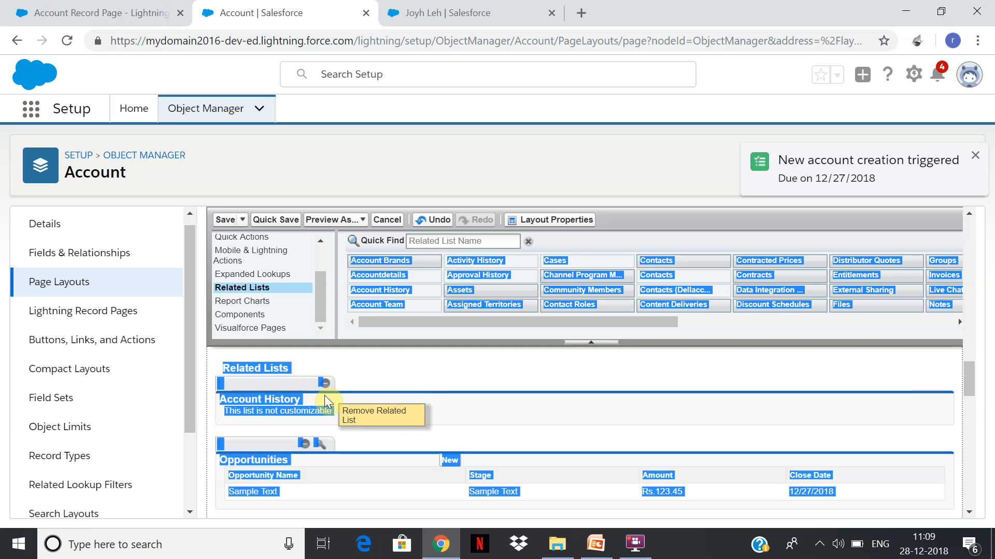
click(828, 428)
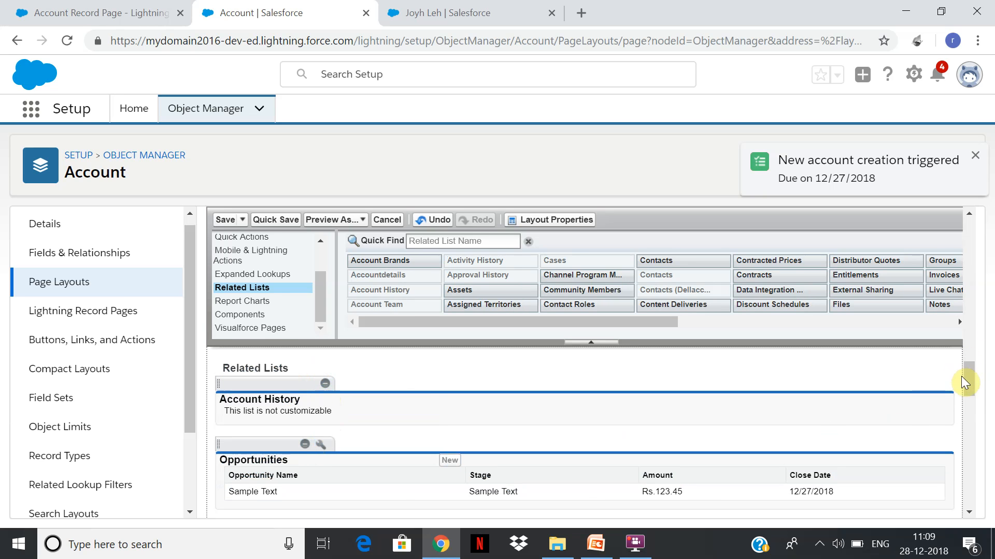
- Remove the Cases related list from the Account (Sales) Layout
mouse_move(970, 389)
mouse_down()
mouse_move(966, 399)
mouse_move(969, 379)
mouse_up()
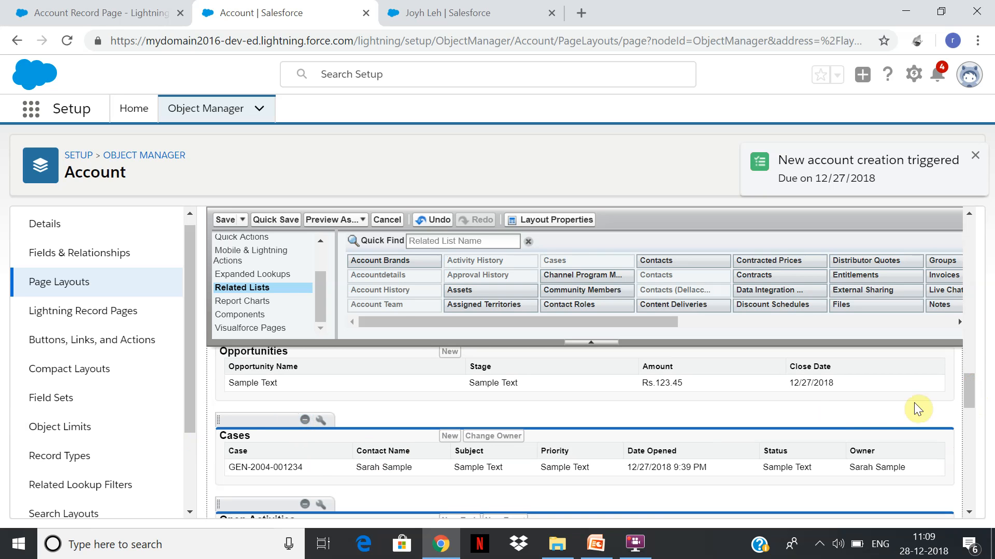
drag(968, 387, 967, 383)
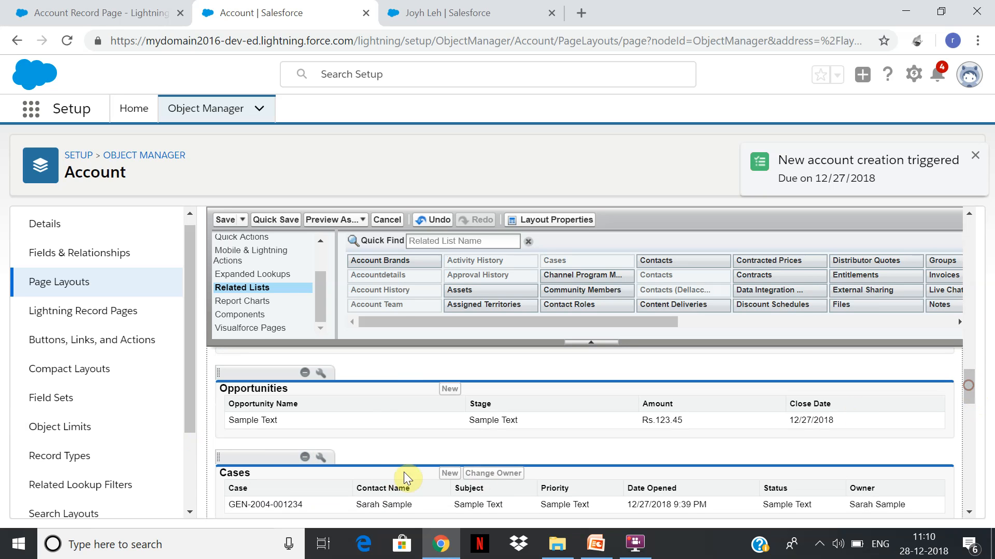
click(304, 458)
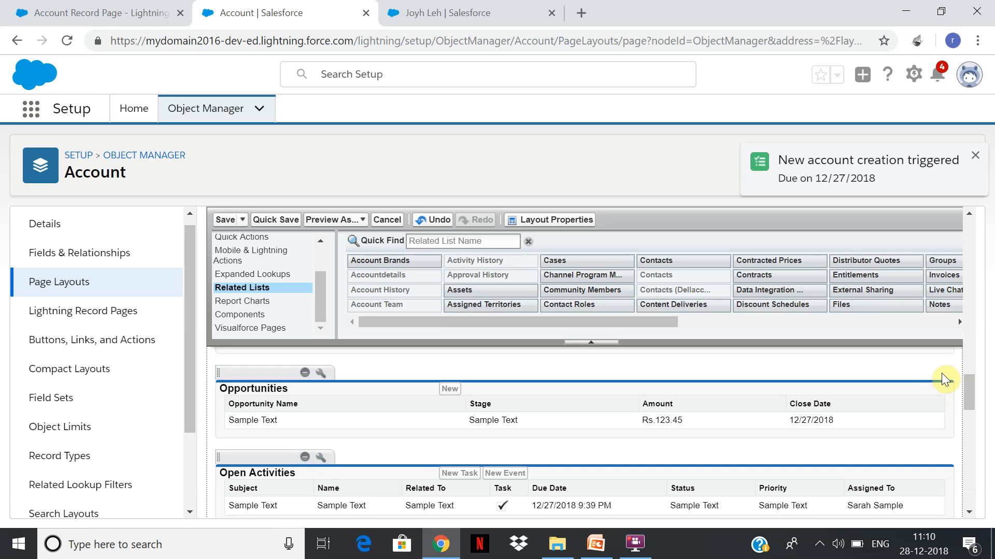
drag(977, 397, 977, 409)
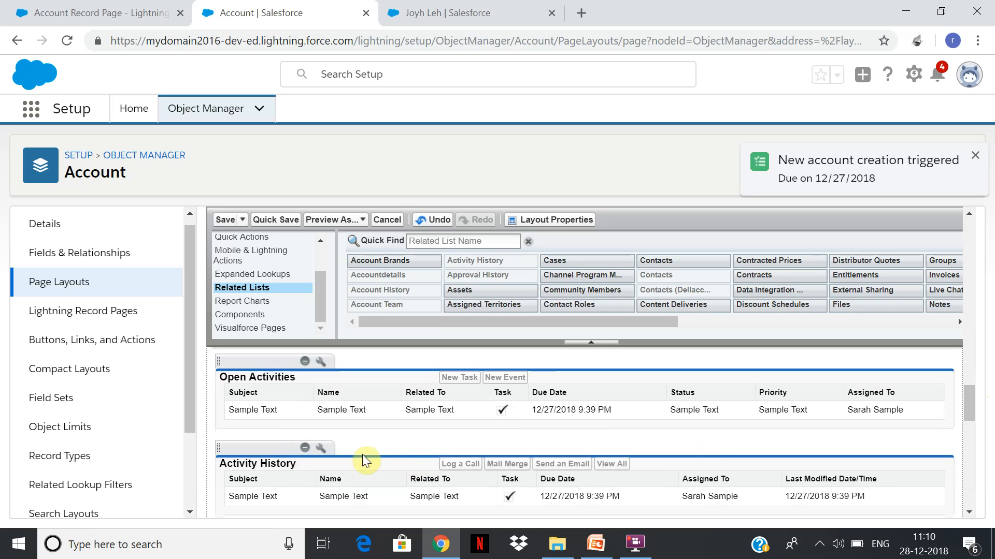
- Remove the Activity History, Approval History, Accountdetails and Account Team related lists from the Account (Sales) Layout
click(304, 448)
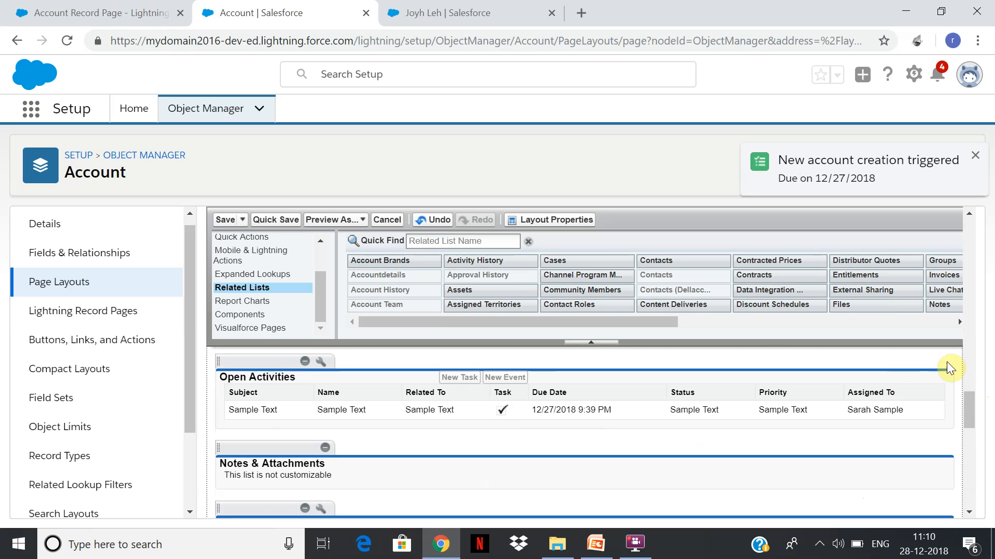
scroll(966, 414, down, 1)
click(303, 464)
click(305, 463)
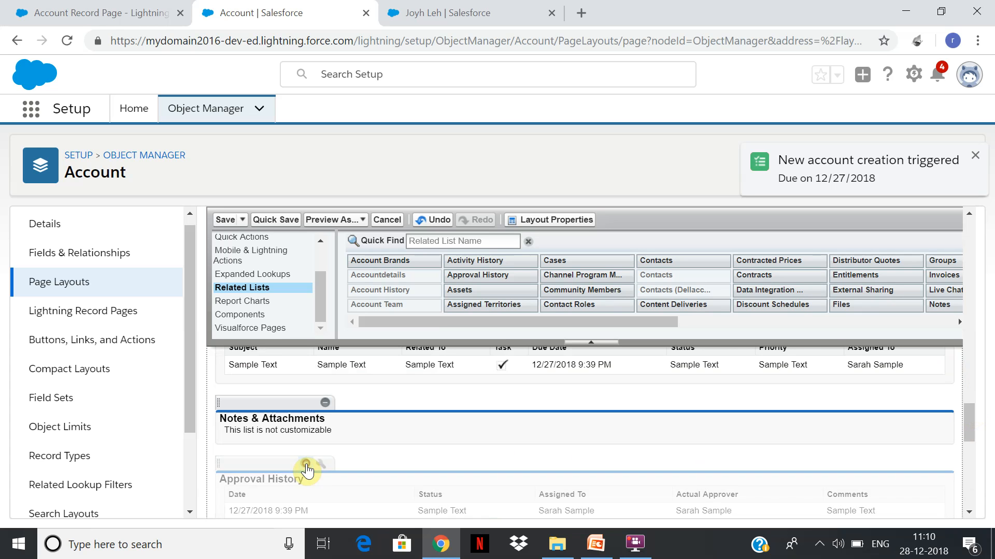
click(305, 463)
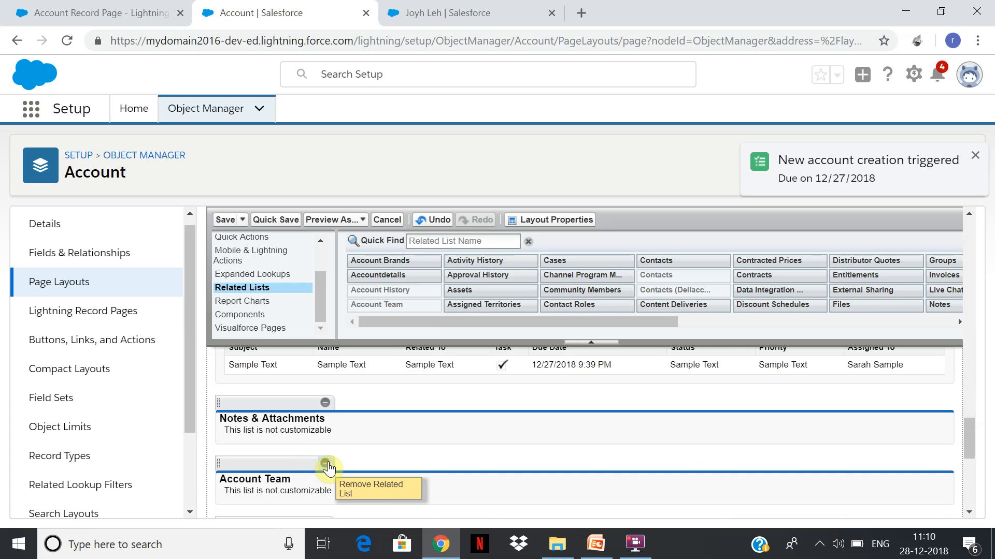
click(326, 465)
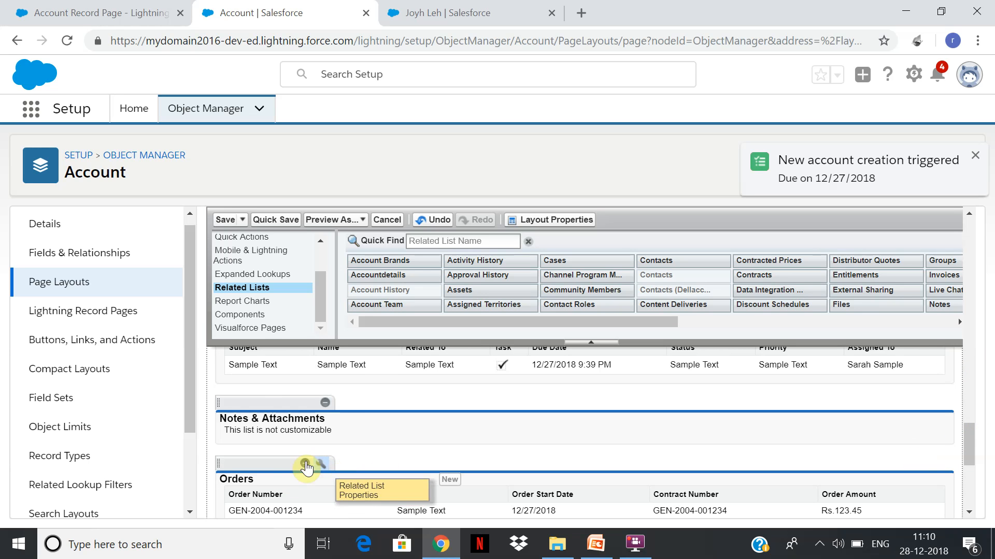
- Remove the Orders, Student Masters, remaining Contacts and Contacts (Dellaccountmd) related lists from the layout
drag(969, 444, 978, 463)
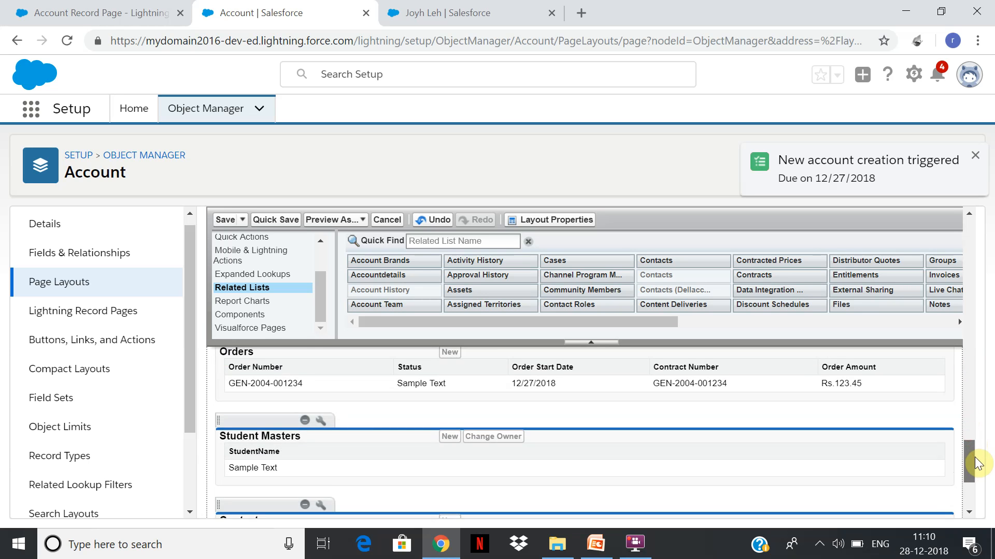
scroll(794, 470, up, 1)
click(305, 390)
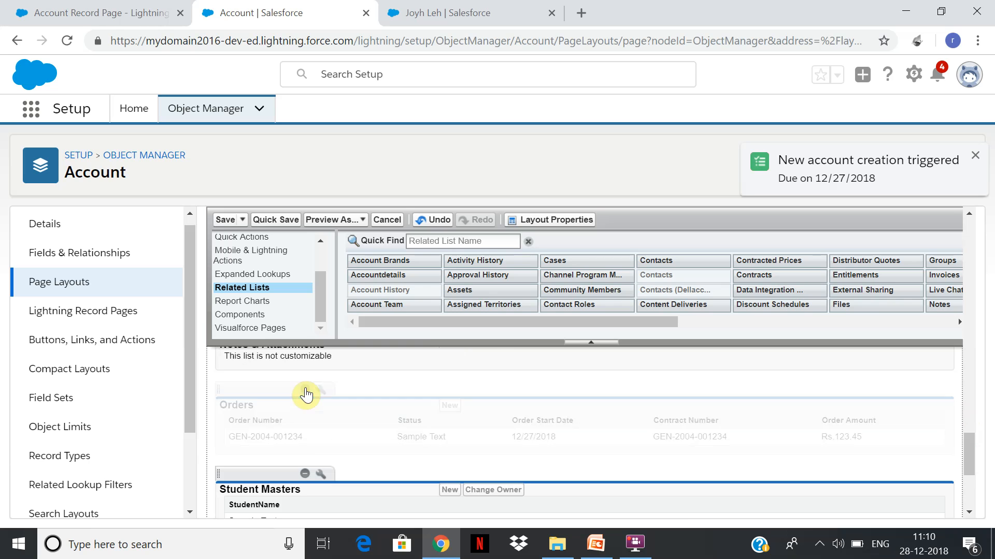
click(305, 390)
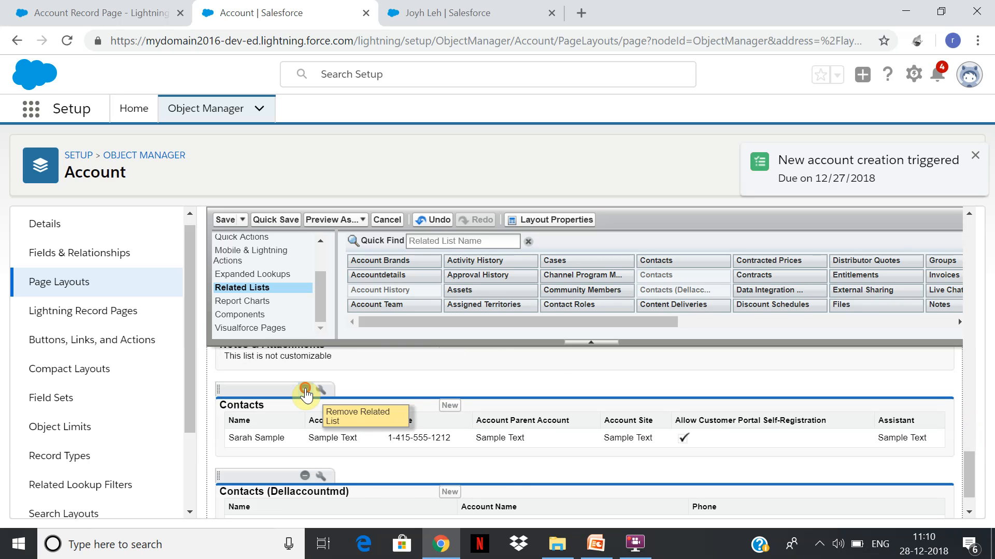
click(305, 390)
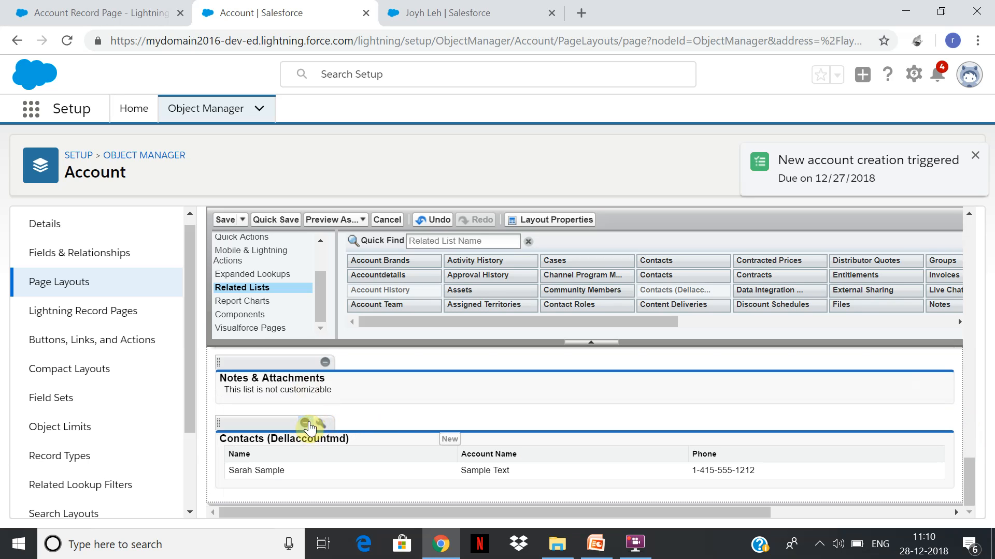
click(305, 422)
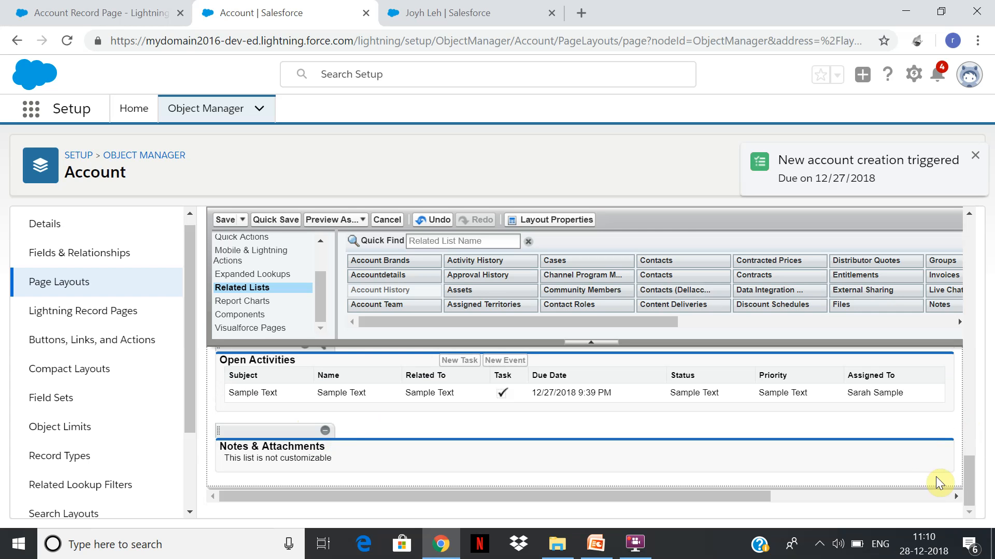
- Look through the available related list elements and save the Account (Sales) Layout
drag(966, 483, 970, 282)
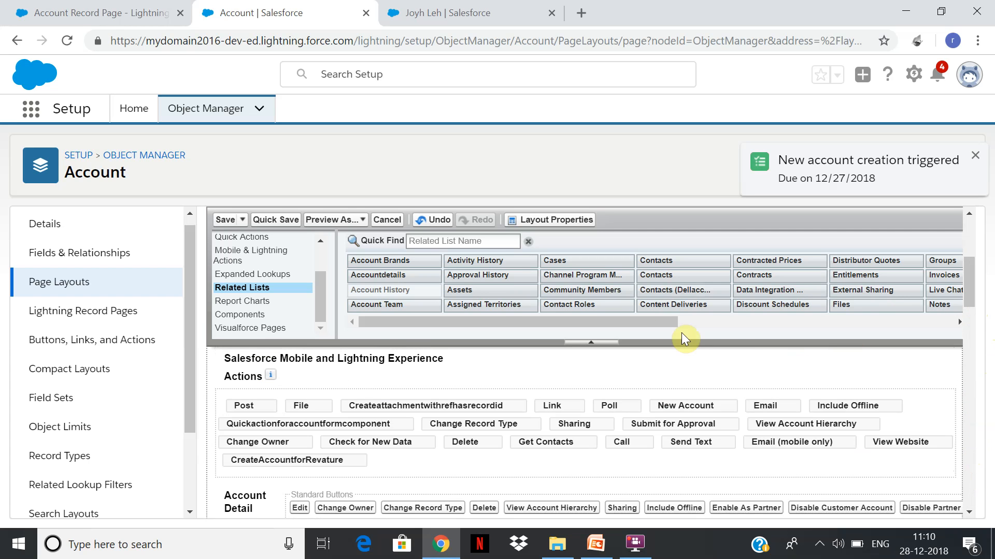
drag(670, 322, 962, 326)
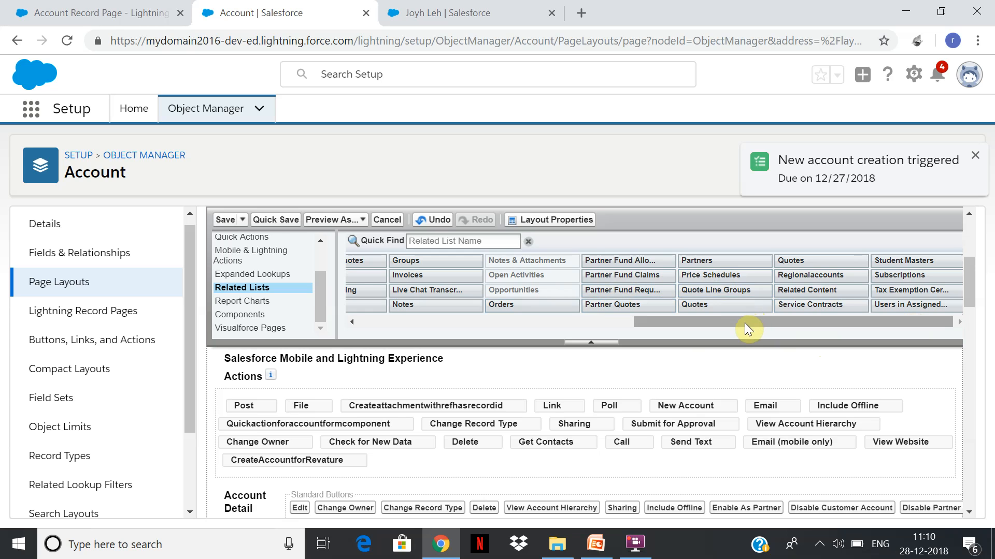
drag(857, 327, 905, 328)
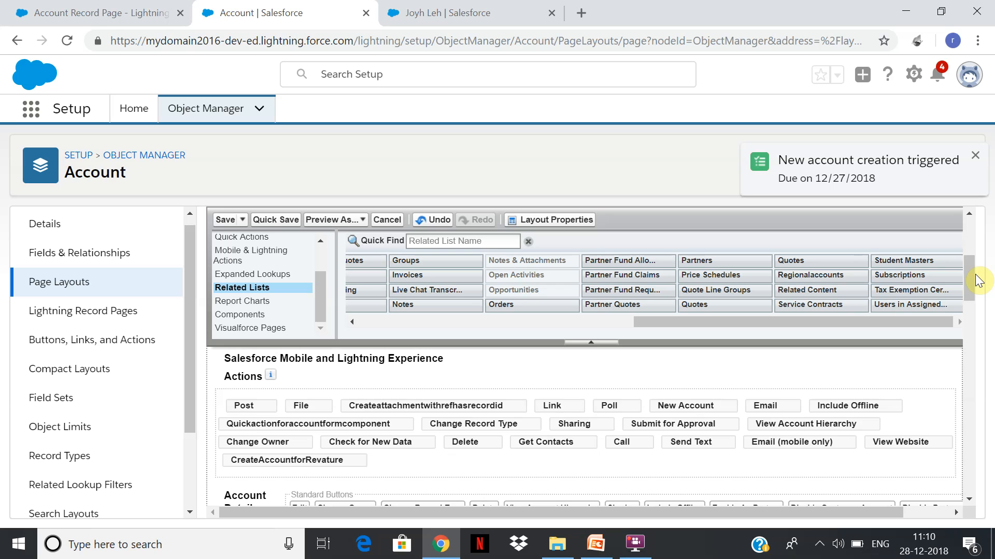
scroll(978, 285, right, 2)
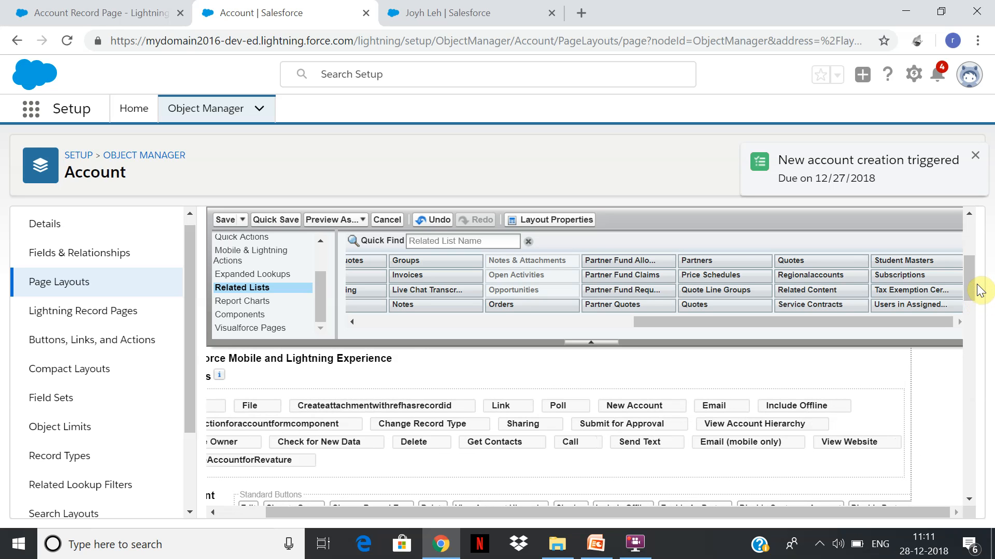
scroll(973, 280, left, 1)
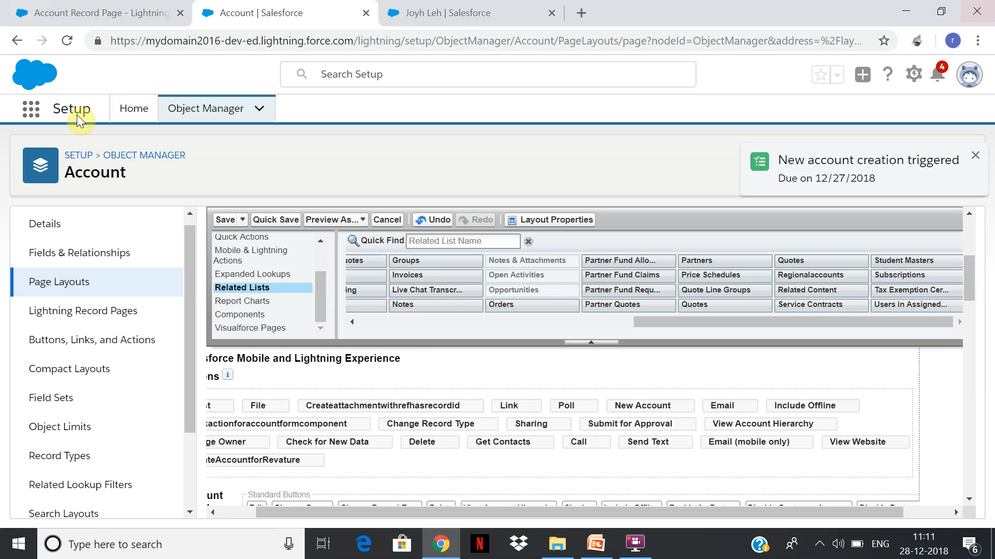
click(225, 221)
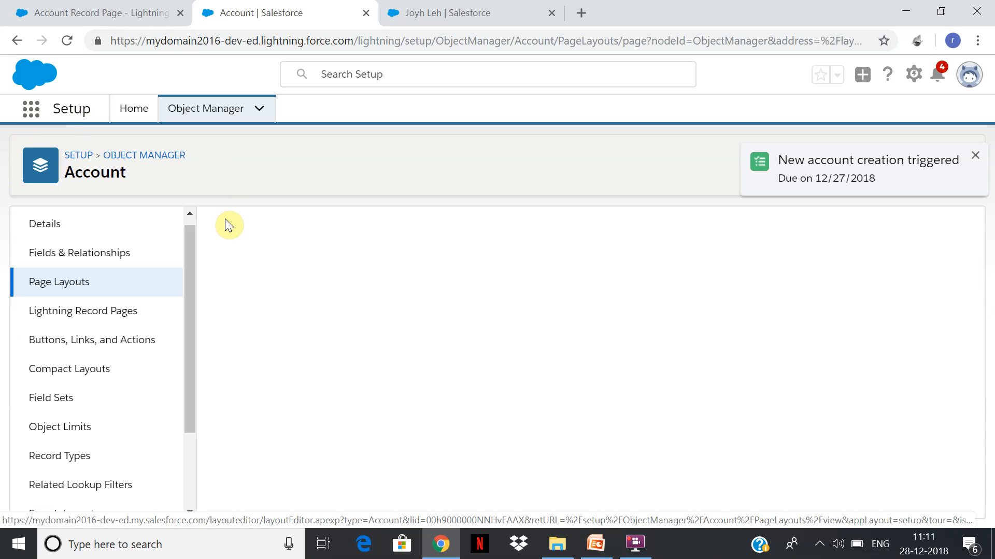
- Save the Account Record Page in Lightning App Builder and return to the Uhaul account record
click(152, 6)
click(296, 11)
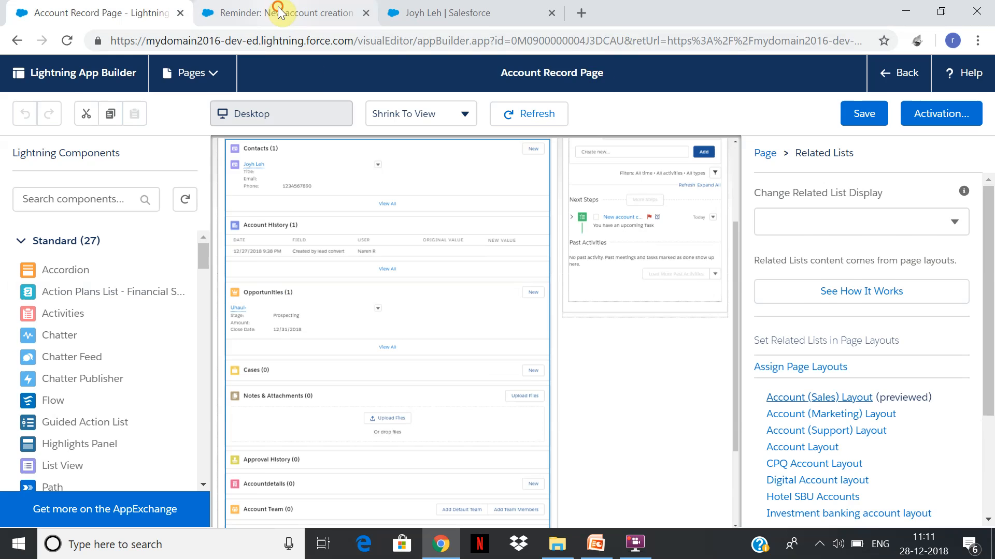
click(150, 11)
click(842, 116)
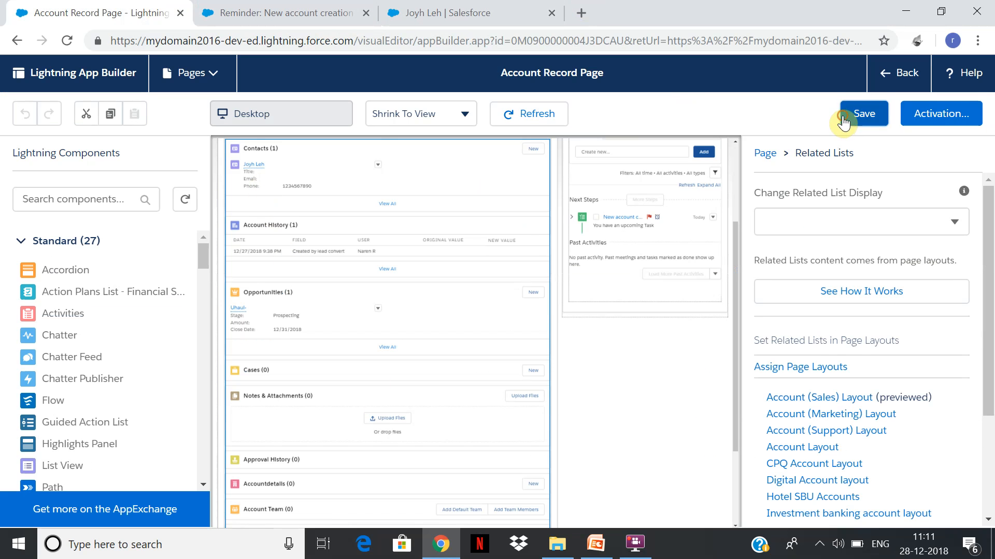
click(455, 9)
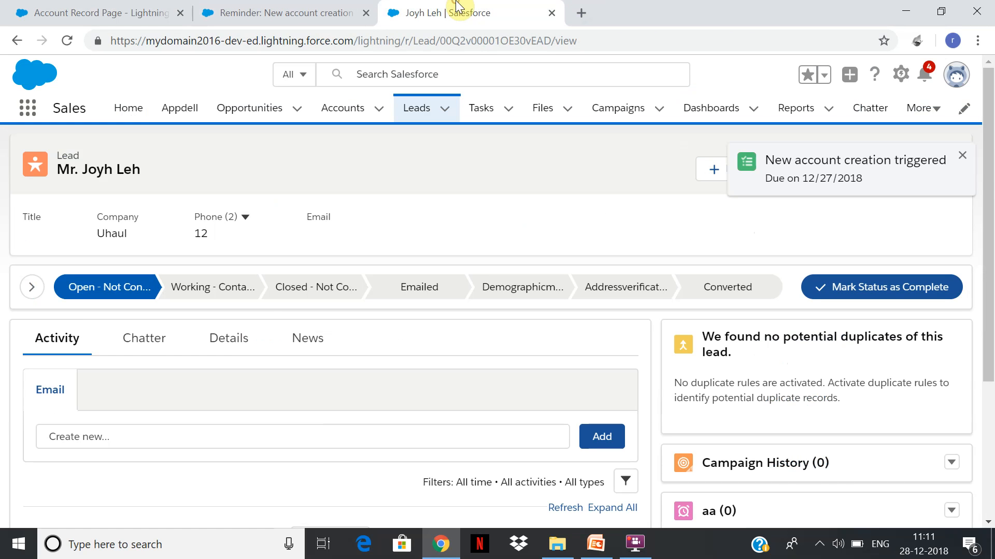
click(115, 10)
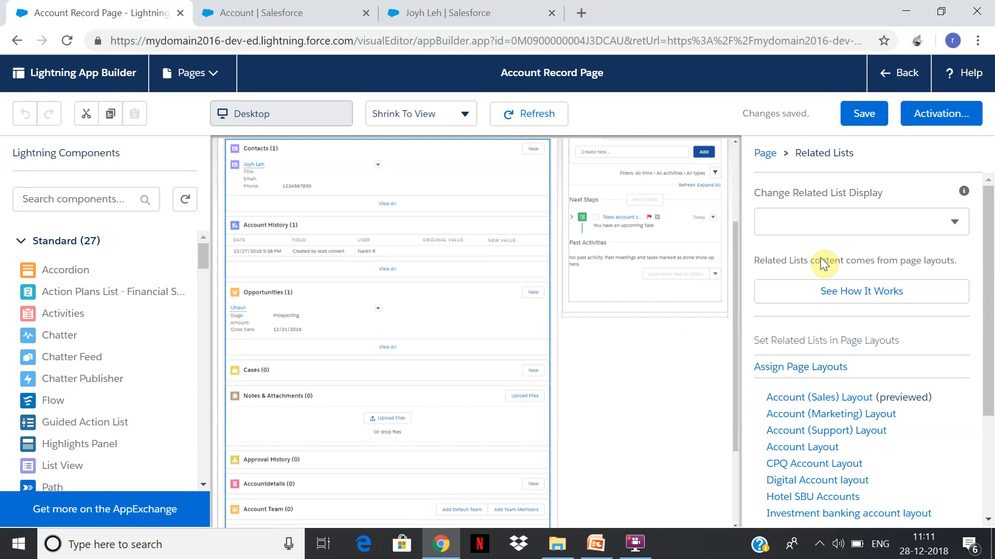
click(895, 73)
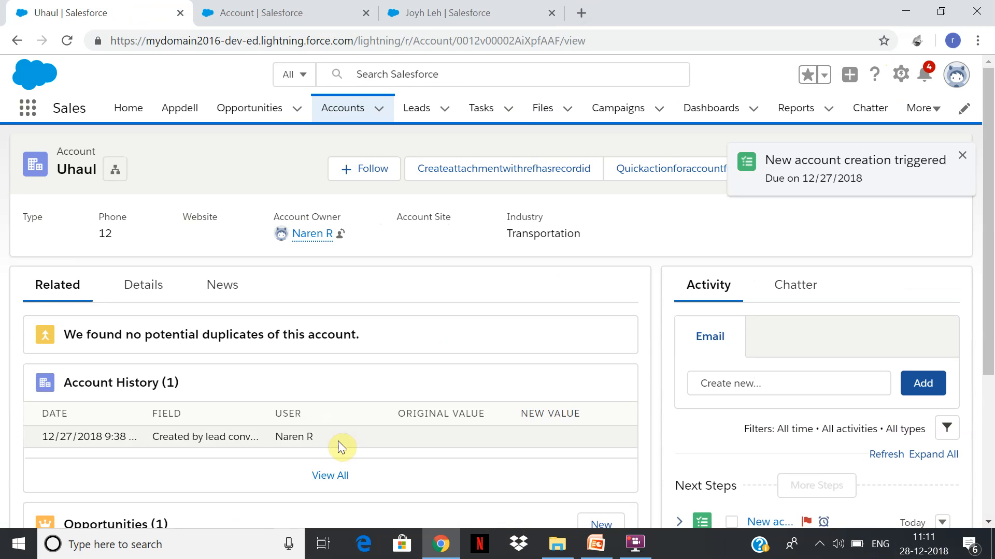
- Open the Uhaul opportunity from the account's related lists and review its details, products and contact roles
drag(990, 253, 979, 441)
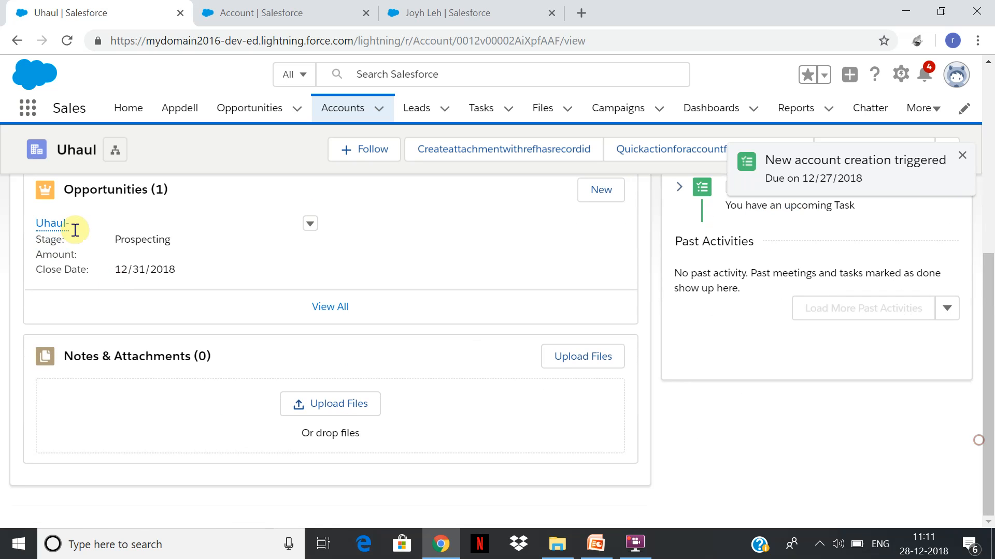
click(59, 225)
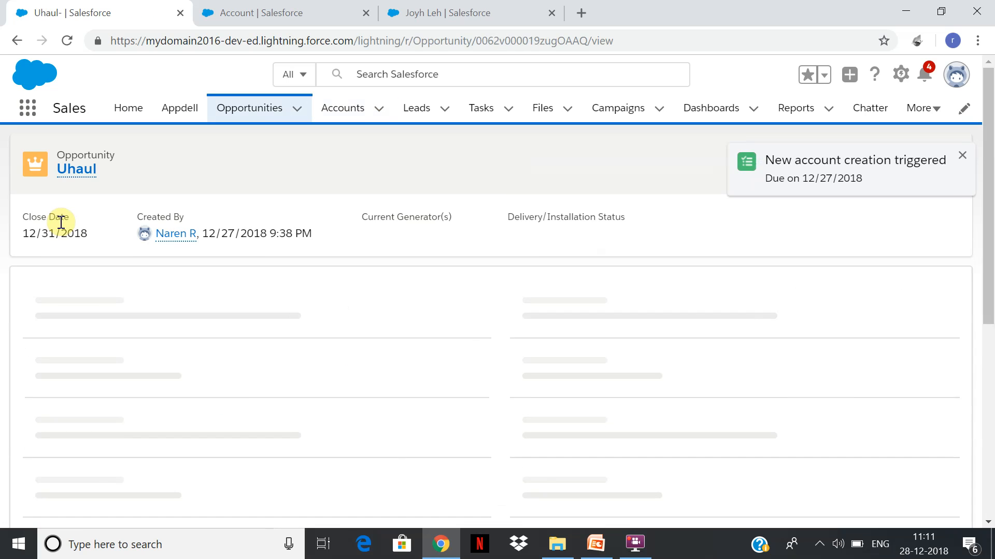
drag(988, 284, 991, 348)
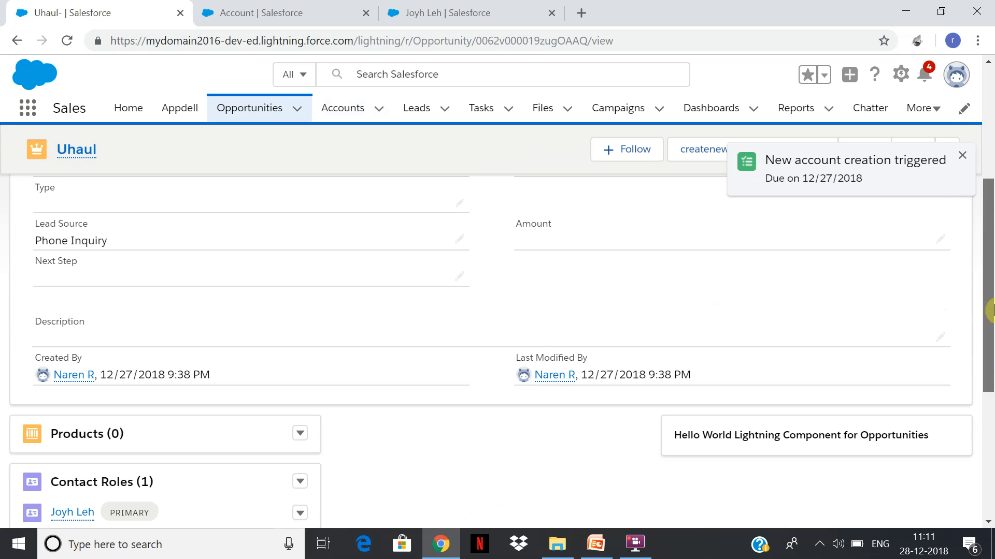
click(991, 497)
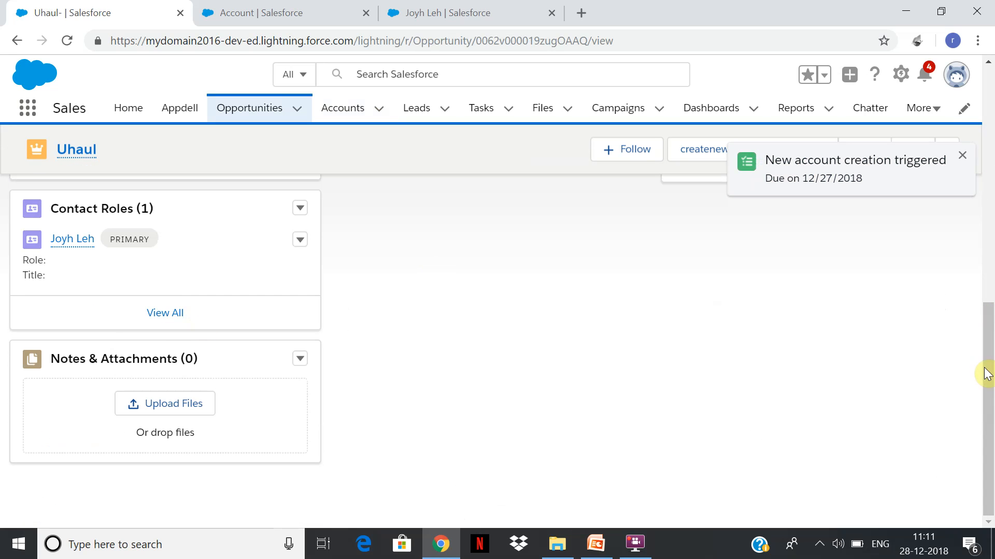
drag(979, 382, 982, 222)
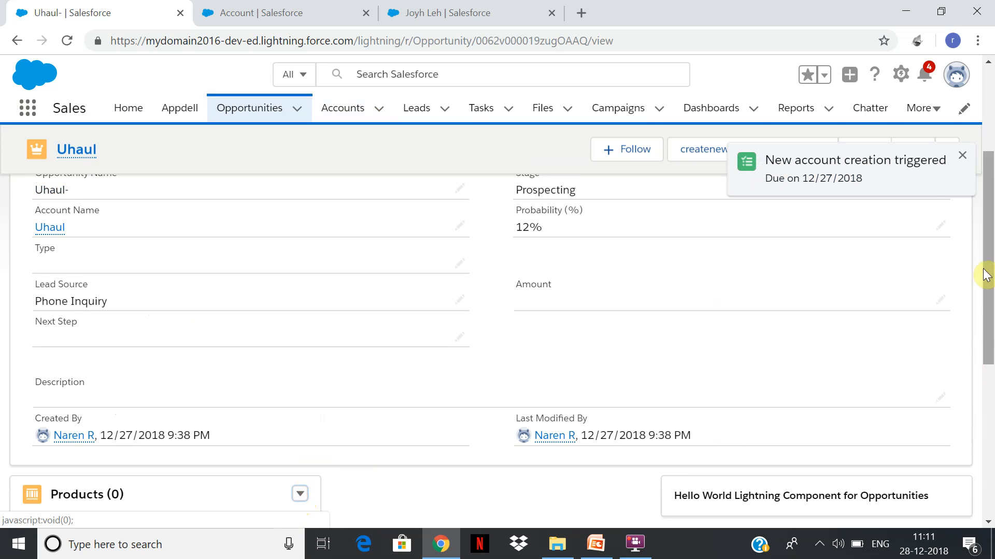
- Start adding products to the Uhaul opportunity and assign TV price book as its price book
scroll(285, 380, down, 3)
click(300, 359)
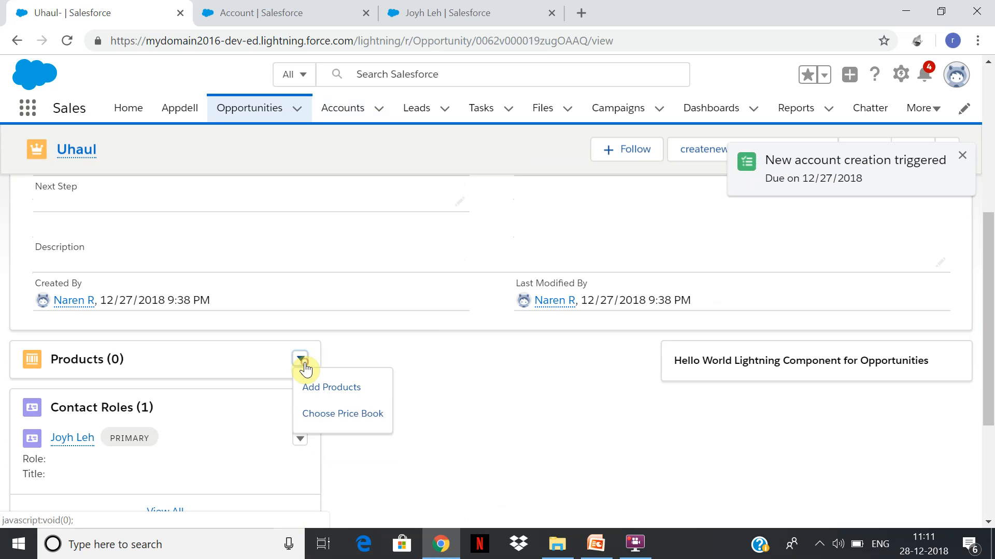
click(328, 388)
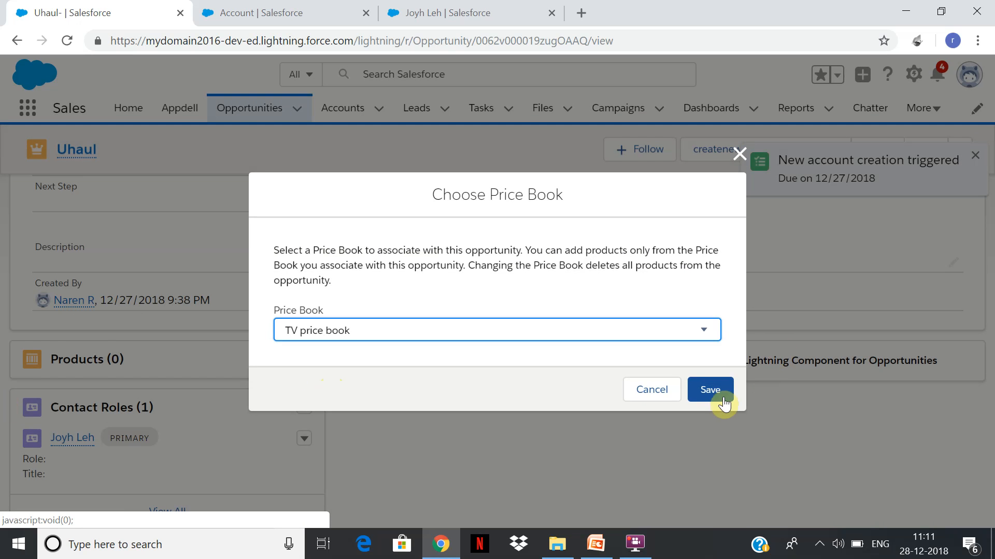
click(708, 333)
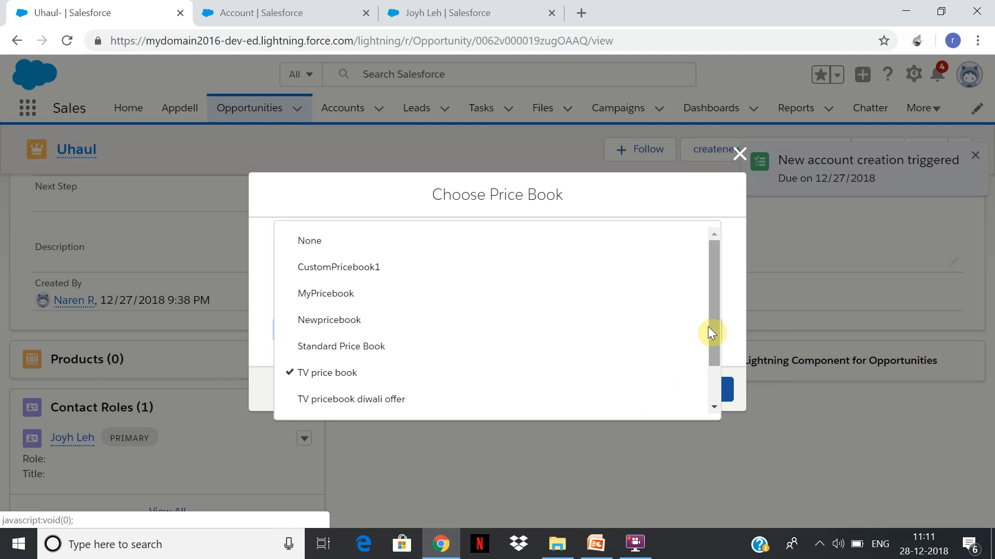
click(631, 377)
click(722, 391)
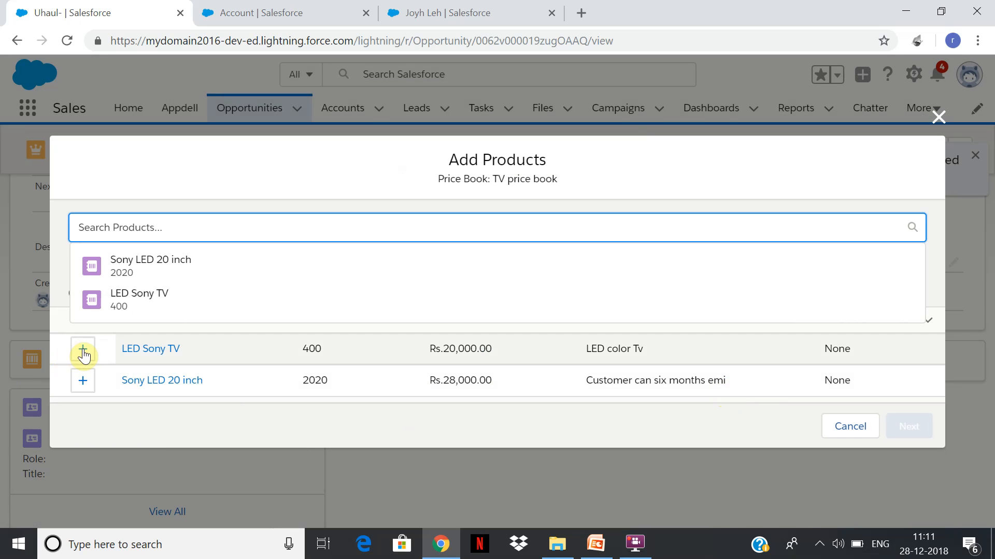
- Add the LED Sony TV product to the opportunity with a quantity of 2 and save it
click(83, 354)
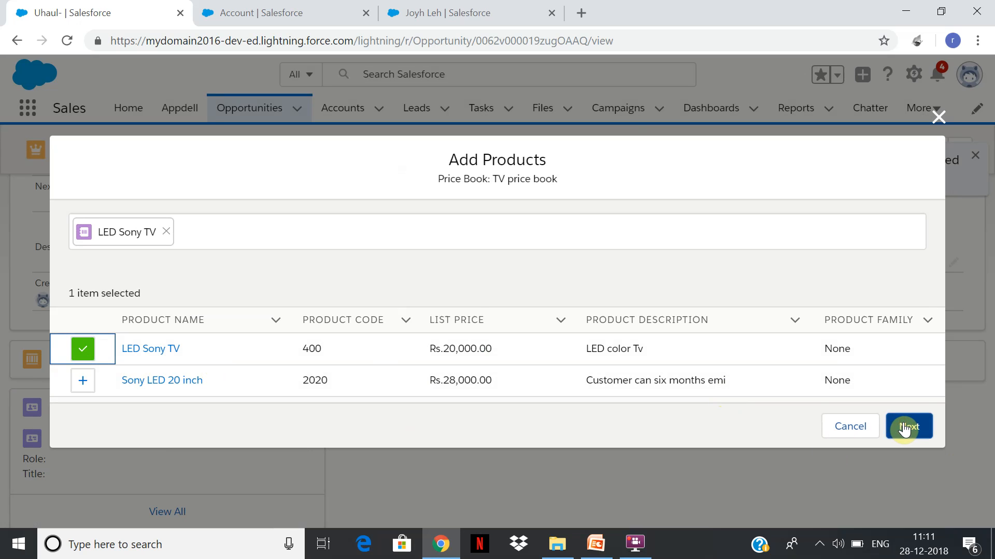
click(903, 428)
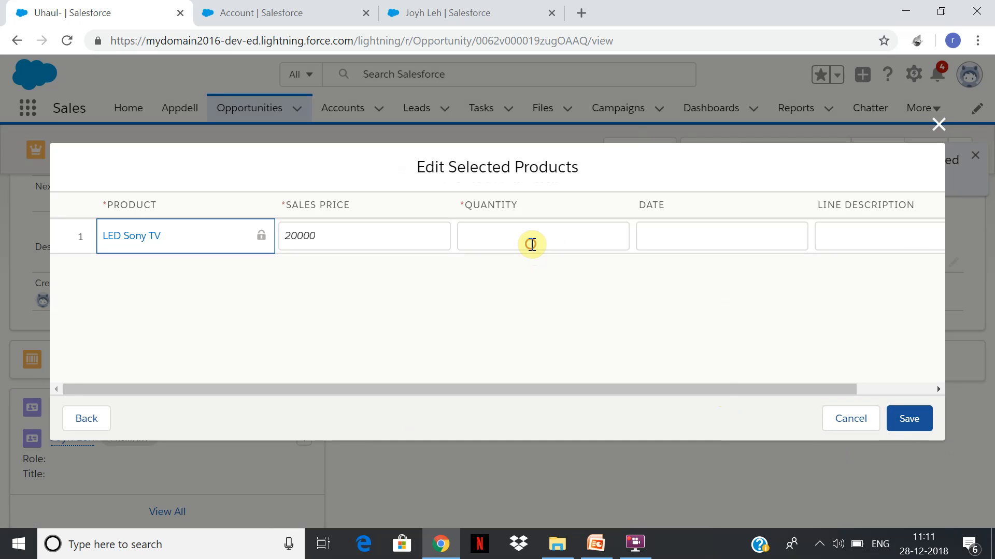
click(531, 244)
text(2)
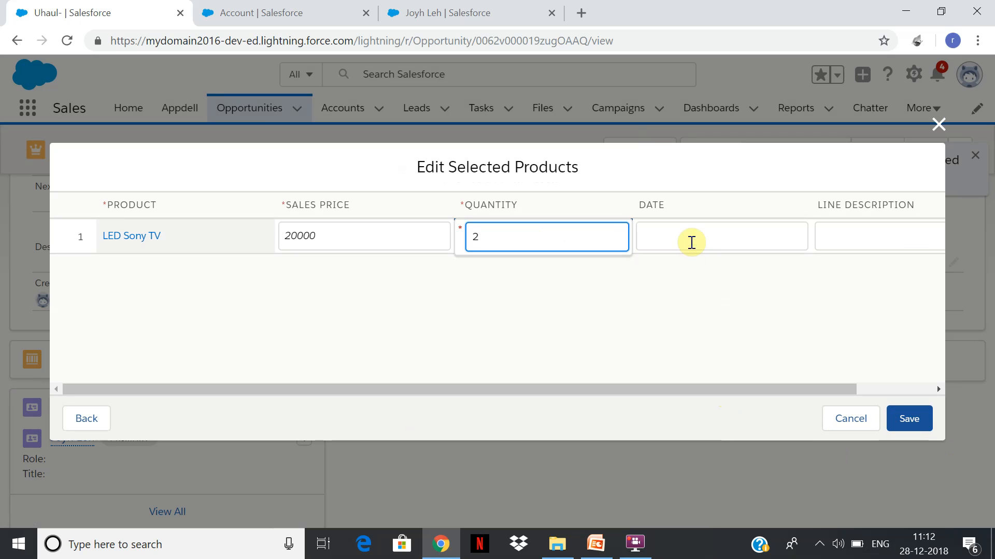
click(689, 242)
click(906, 423)
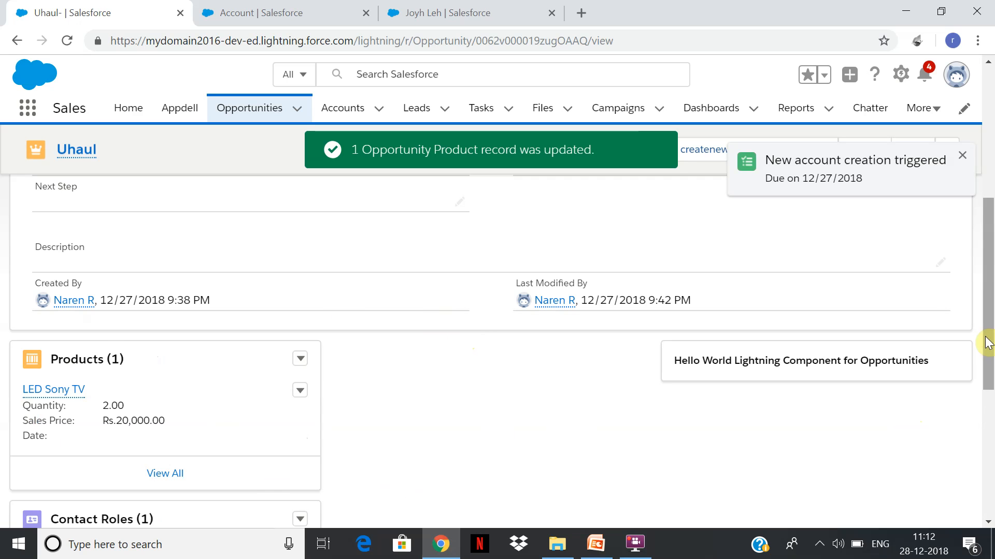
- Dismiss the account creation reminder and open the opportunity record page for editing in Lightning App Builder
click(962, 157)
drag(991, 290, 991, 161)
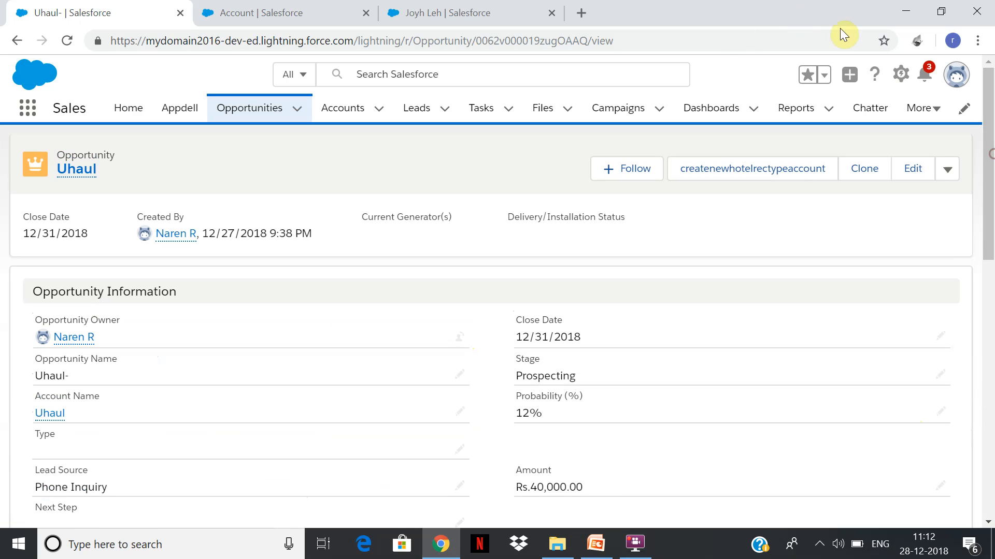
click(903, 77)
click(834, 190)
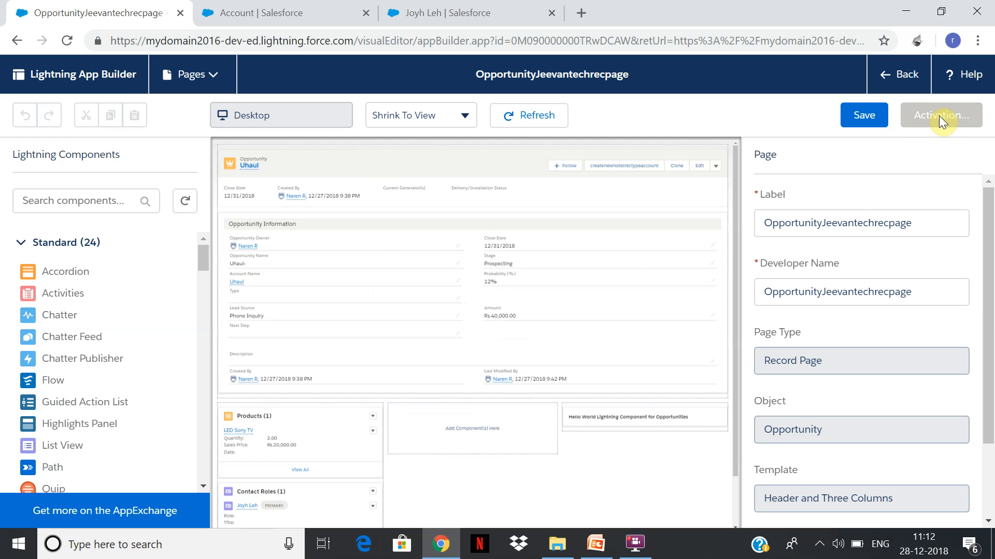
- Review the record page's activation options and open the record page assignments for the Opportunity object
click(938, 116)
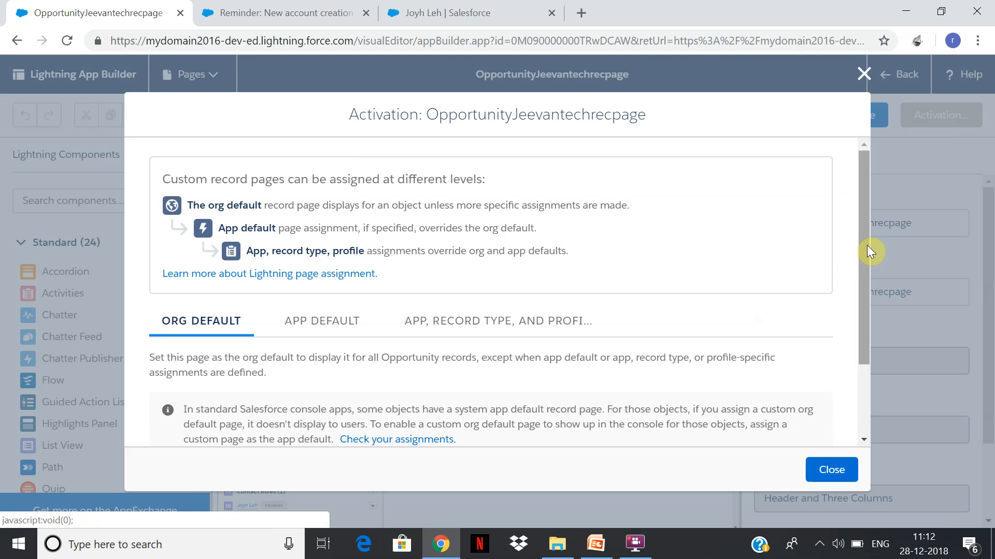
drag(868, 246, 869, 349)
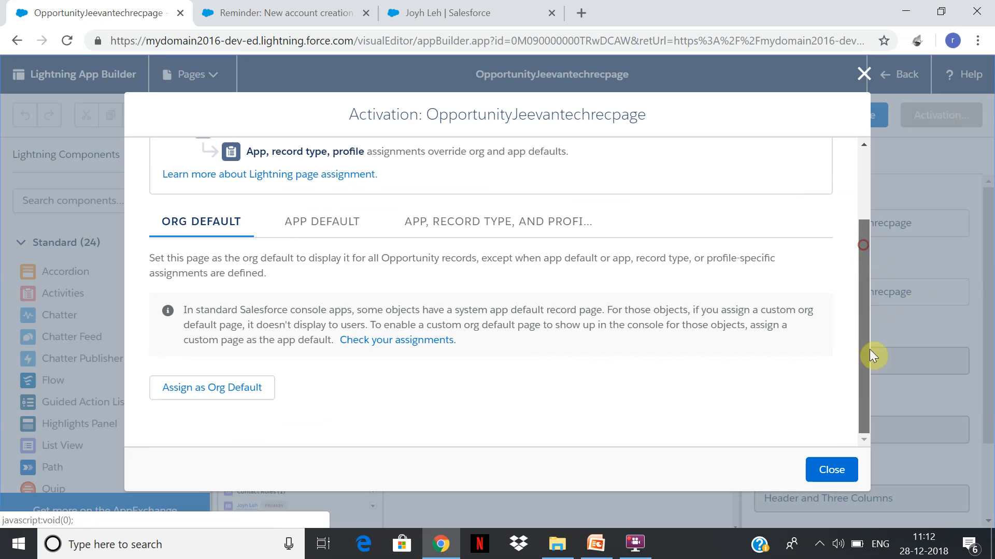
click(414, 344)
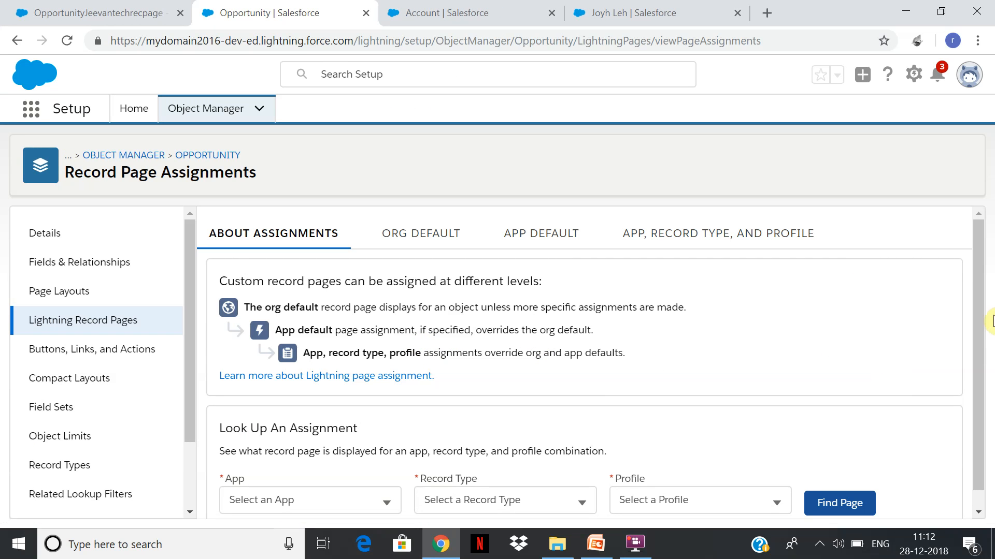
click(978, 265)
drag(978, 264, 978, 282)
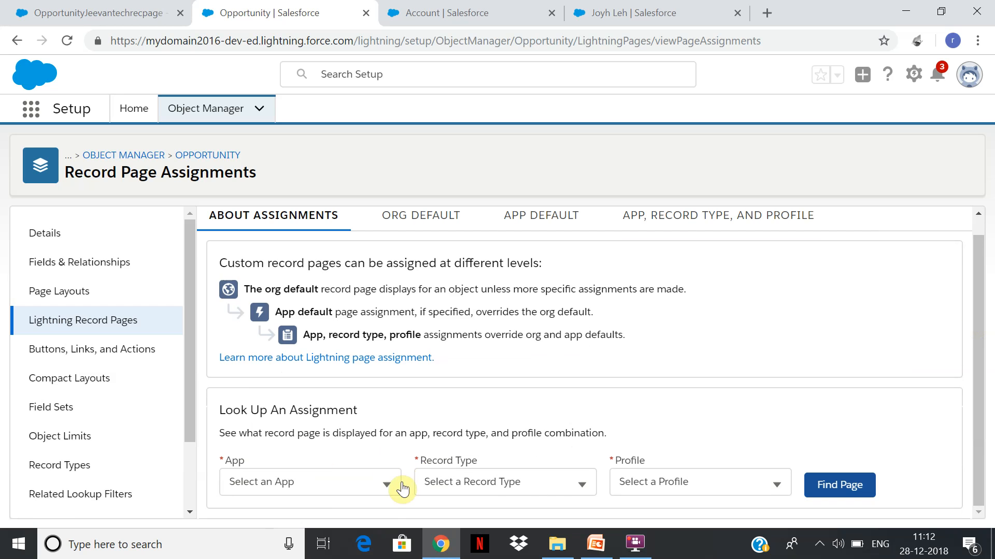
- Look up the page assigned to the Sales app, New Sales Process record type and System Administrator profile
click(386, 487)
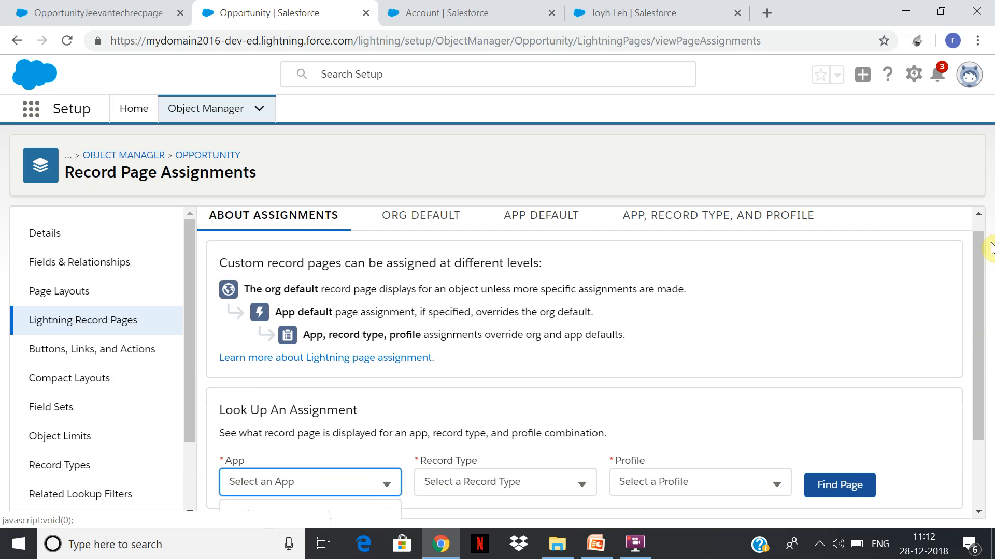
drag(983, 278, 983, 395)
click(289, 431)
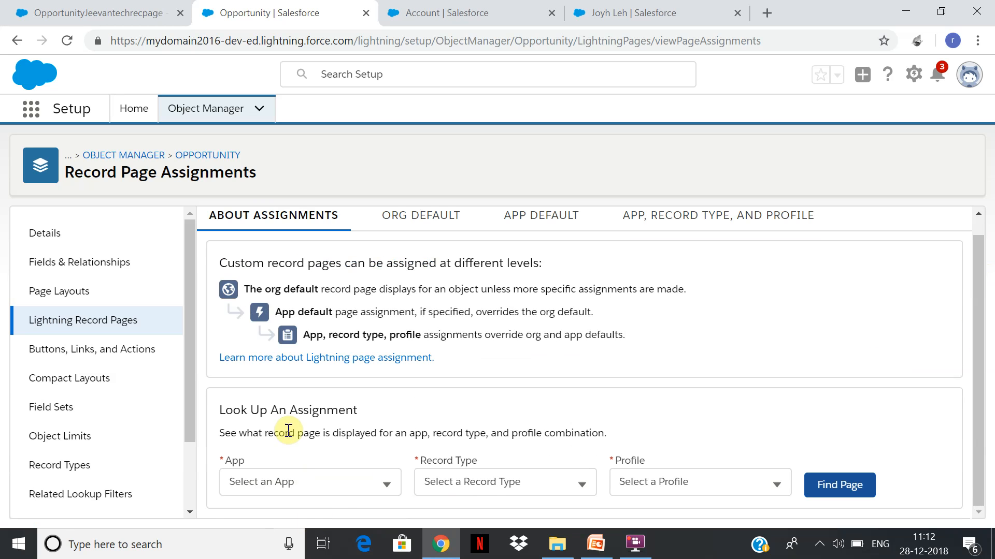
click(344, 491)
click(337, 506)
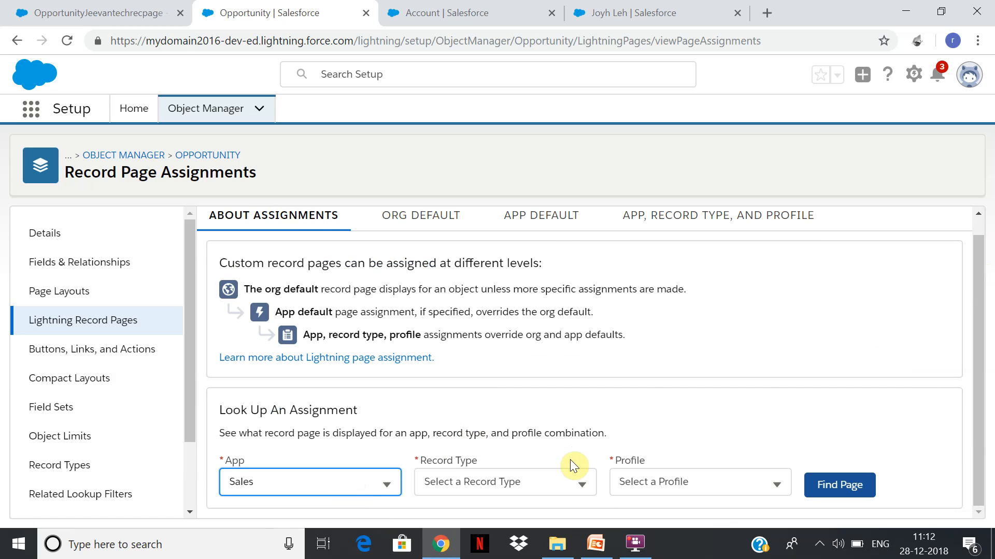
click(576, 487)
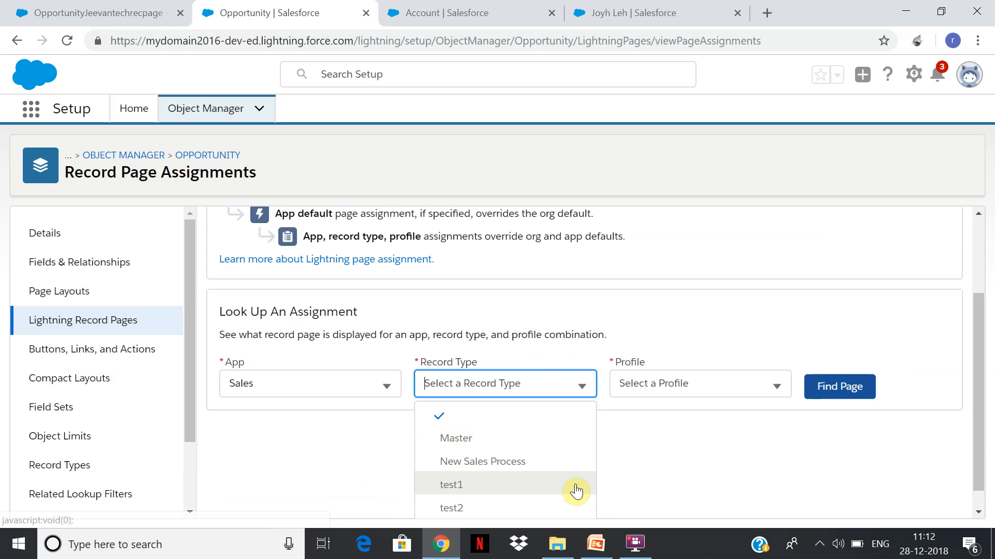
click(522, 464)
click(706, 490)
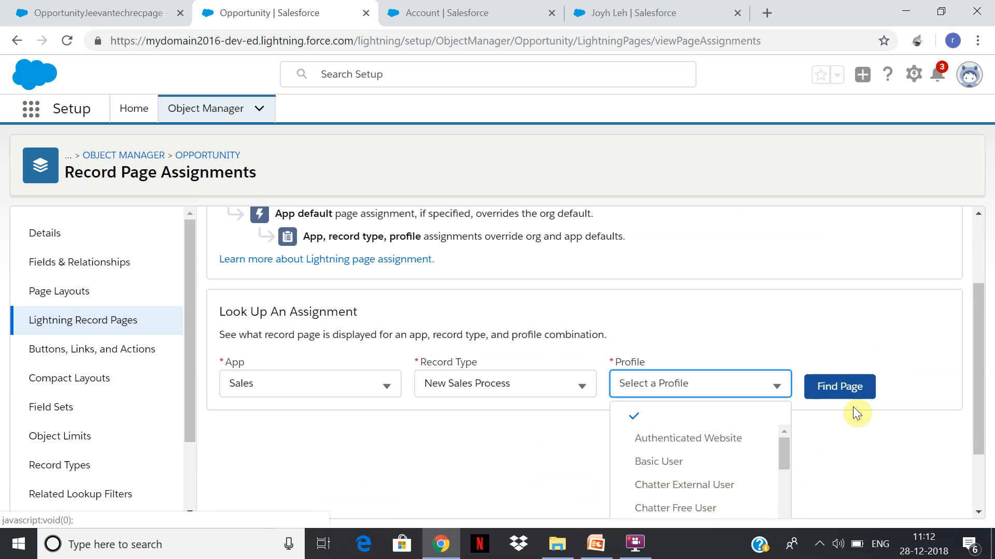
drag(979, 384, 865, 520)
click(758, 489)
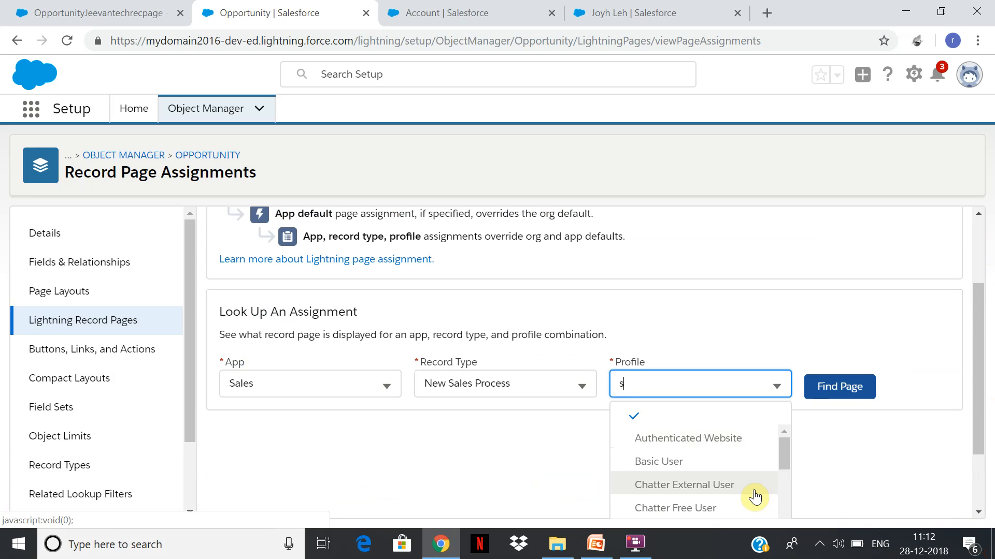
click(716, 507)
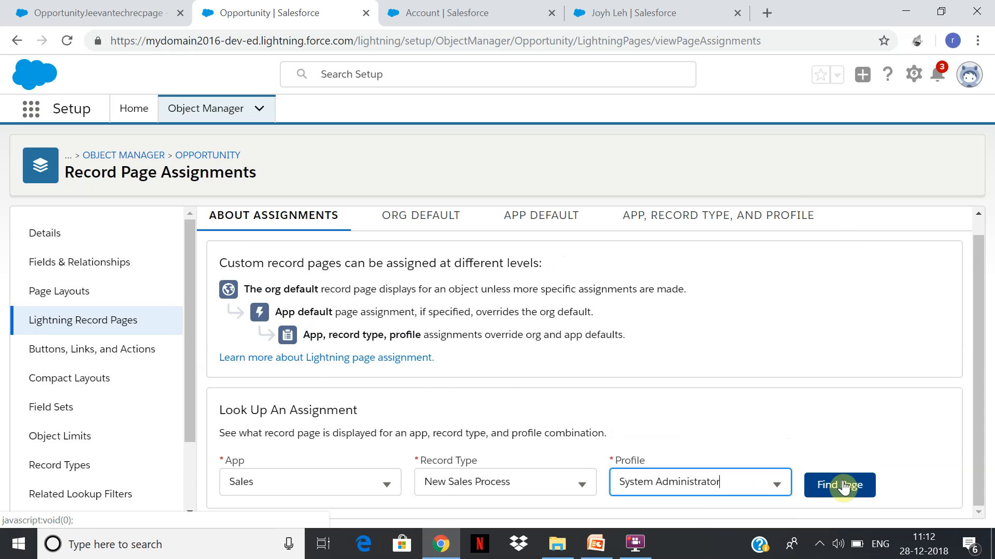
click(840, 486)
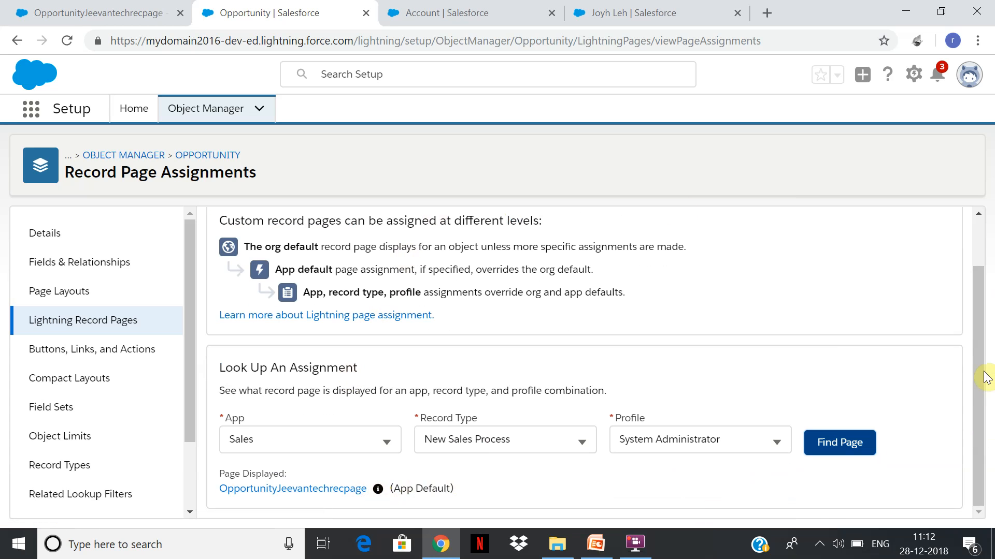
- Review the Opportunity page assignments at app default, app/record type/profile and org default level, and return to the assignment lookup
drag(977, 364, 986, 297)
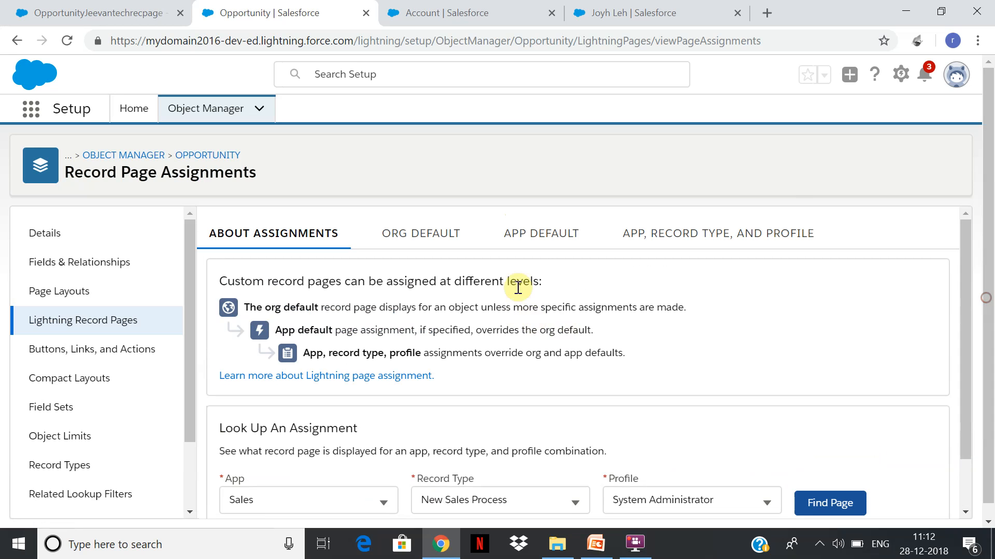
click(544, 239)
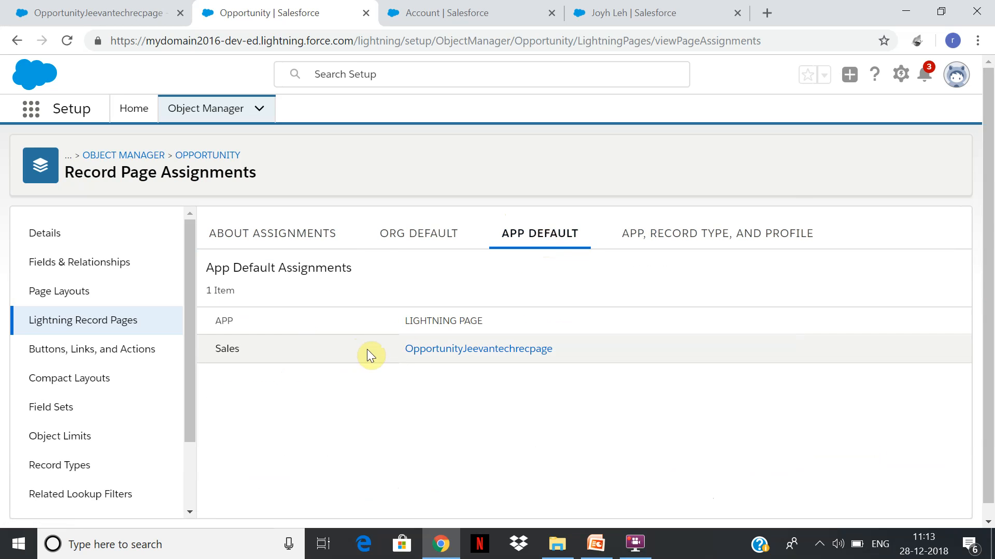
click(772, 232)
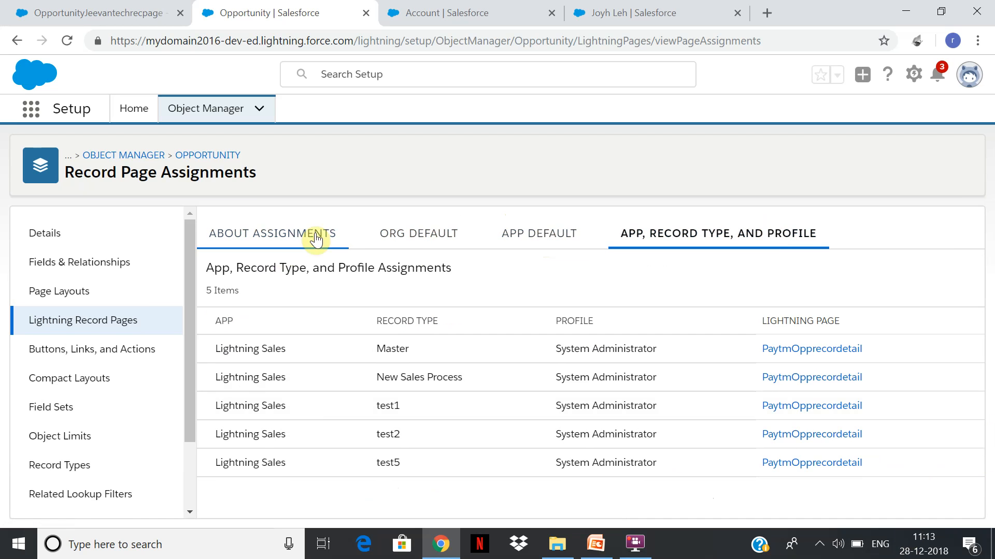
click(414, 239)
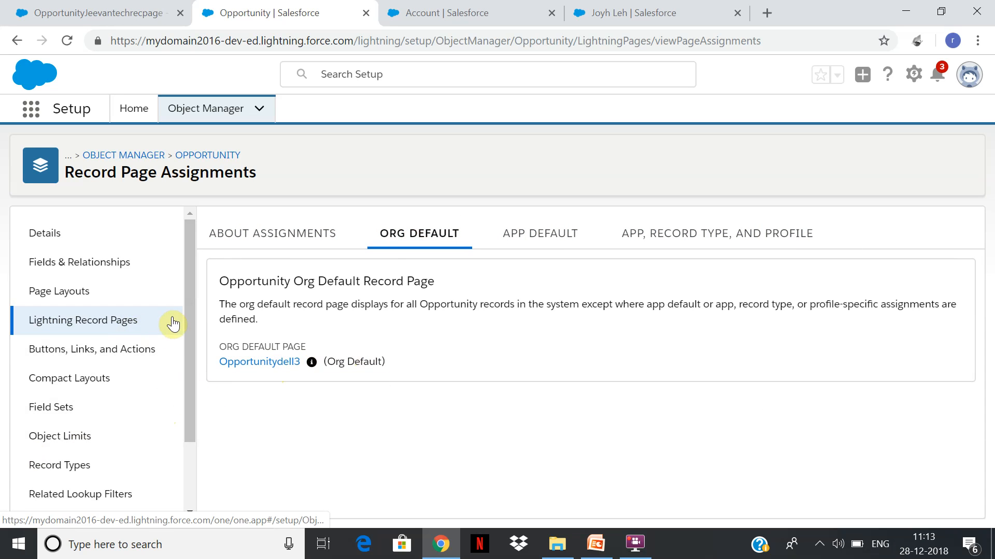
click(268, 253)
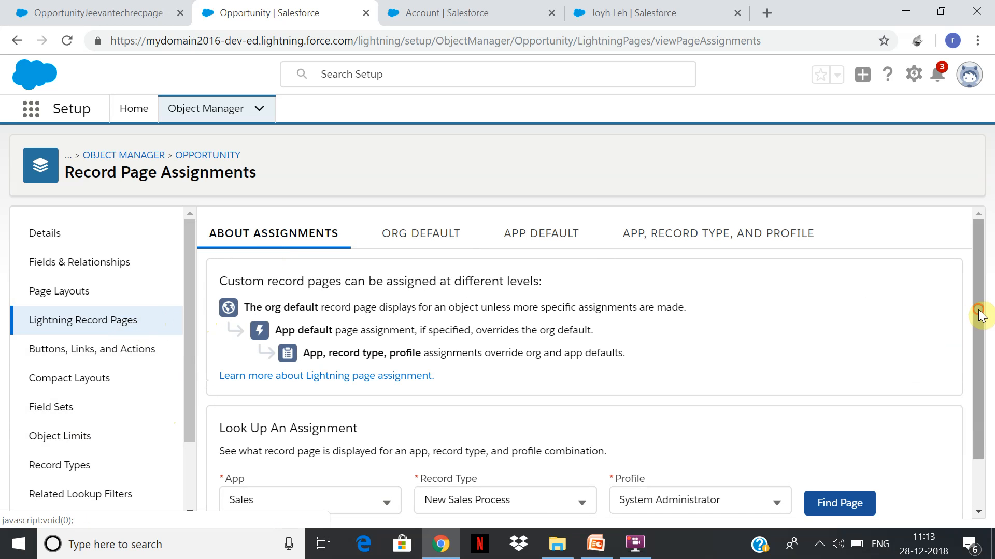
- Try to delete the OpportunityJeevantechrecpage Lightning page, and open it in Lightning App Builder
drag(979, 313, 964, 487)
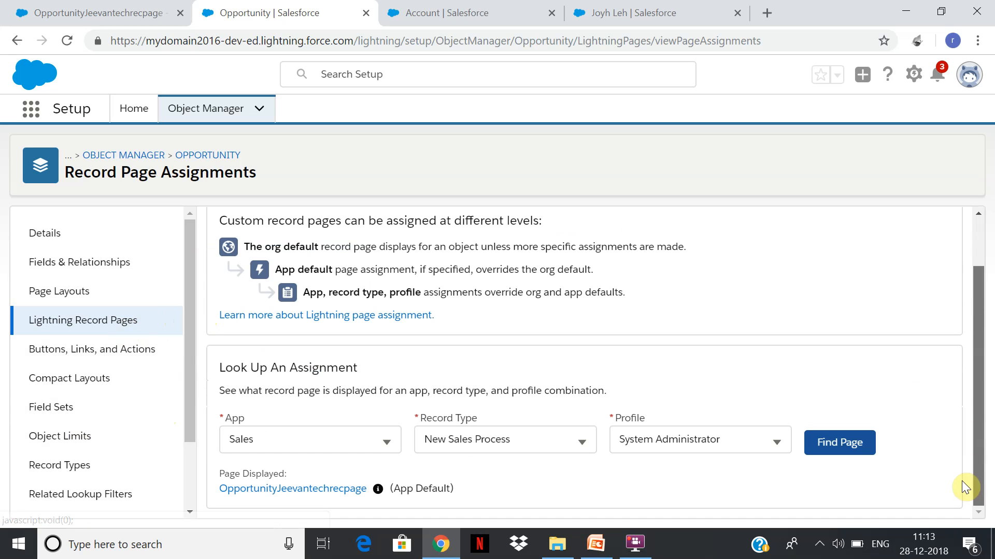
click(312, 491)
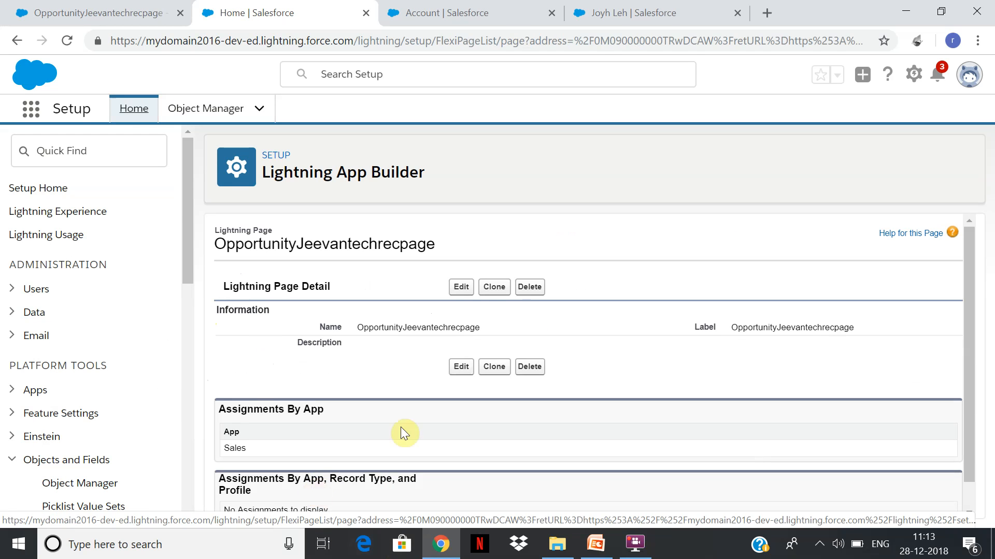
click(530, 288)
click(574, 145)
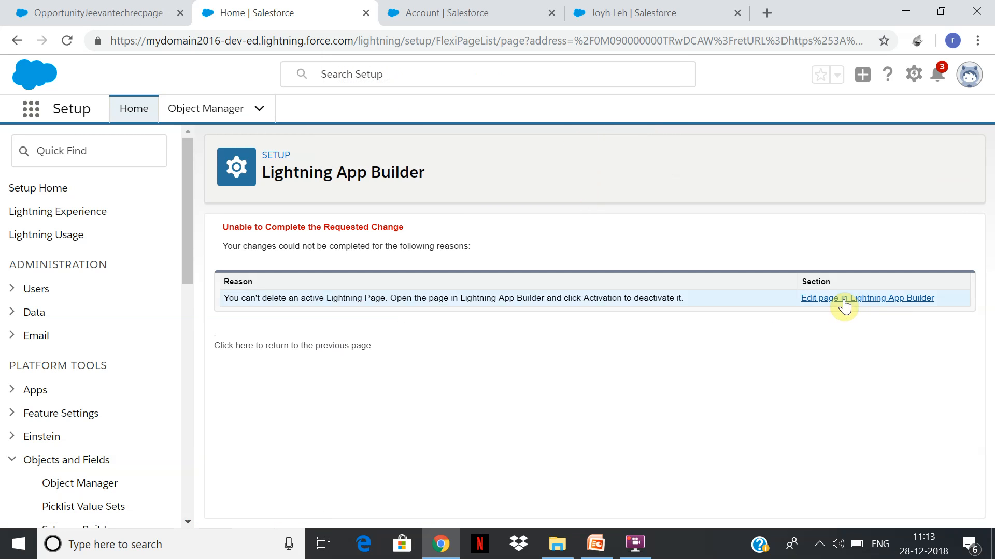
click(844, 305)
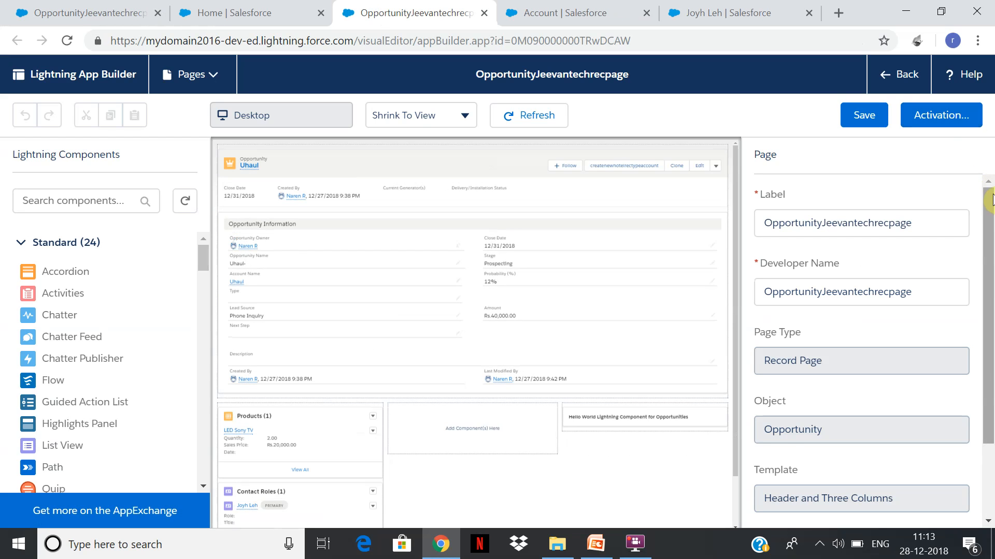
drag(992, 325, 994, 421)
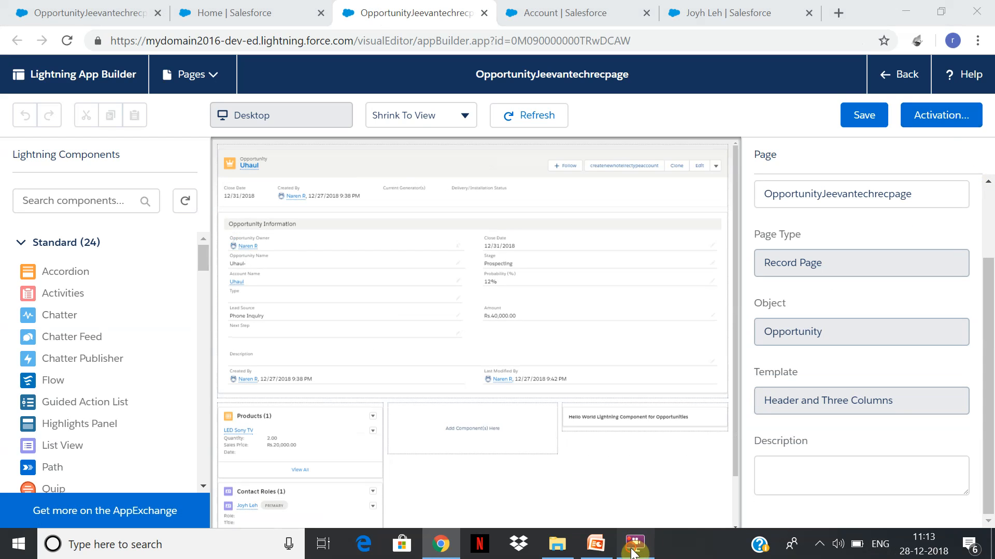
click(633, 549)
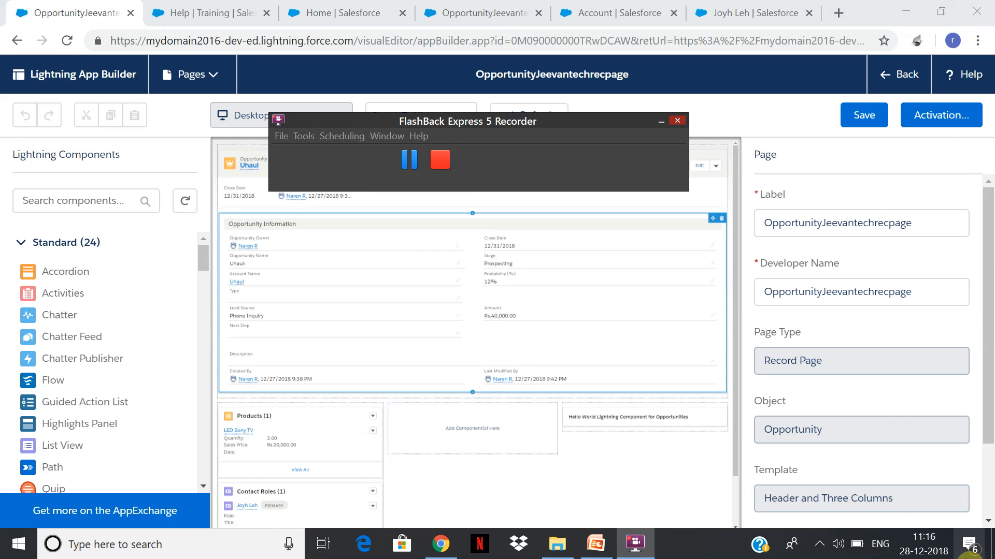
click(752, 126)
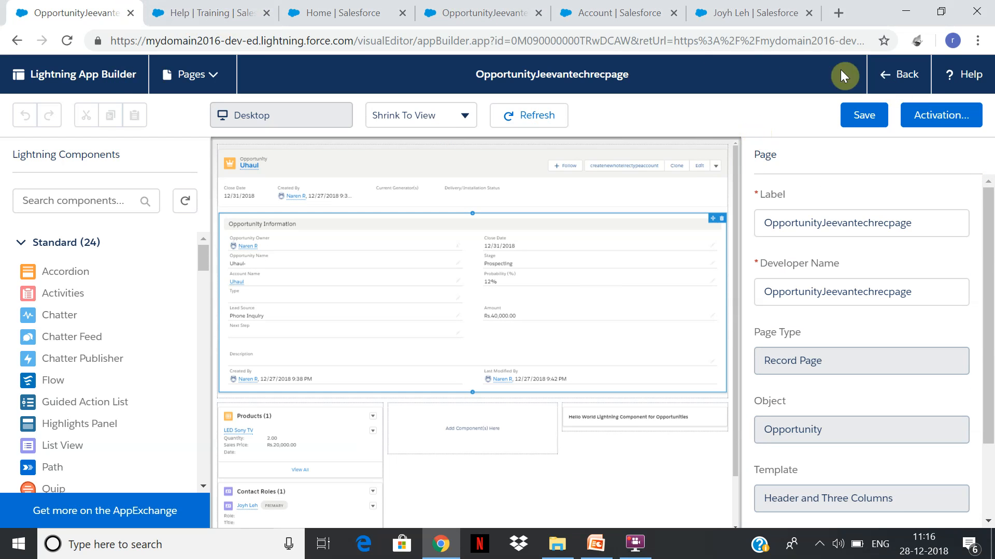
- Leave Lightning App Builder for the Uhaul opportunity and open the recently viewed leads list
click(900, 78)
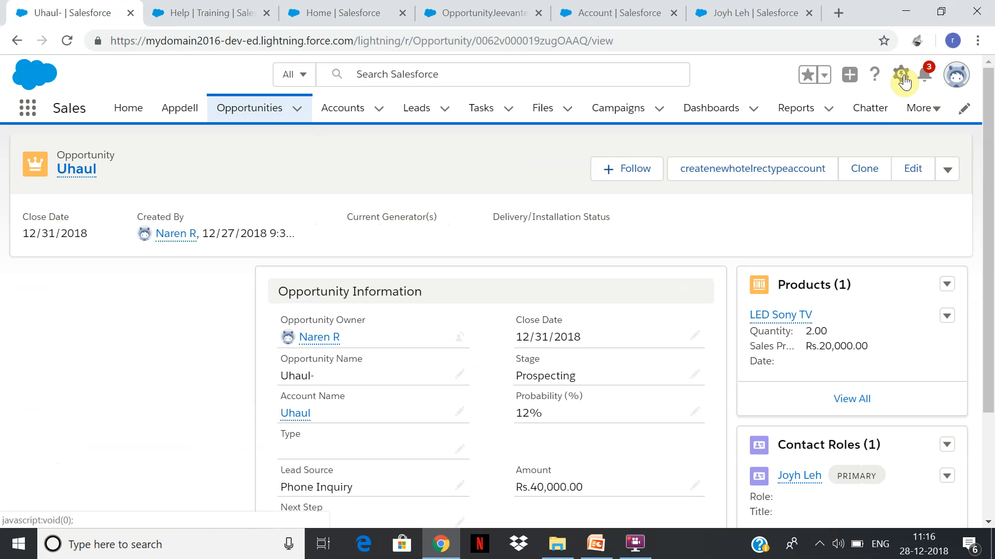
click(902, 78)
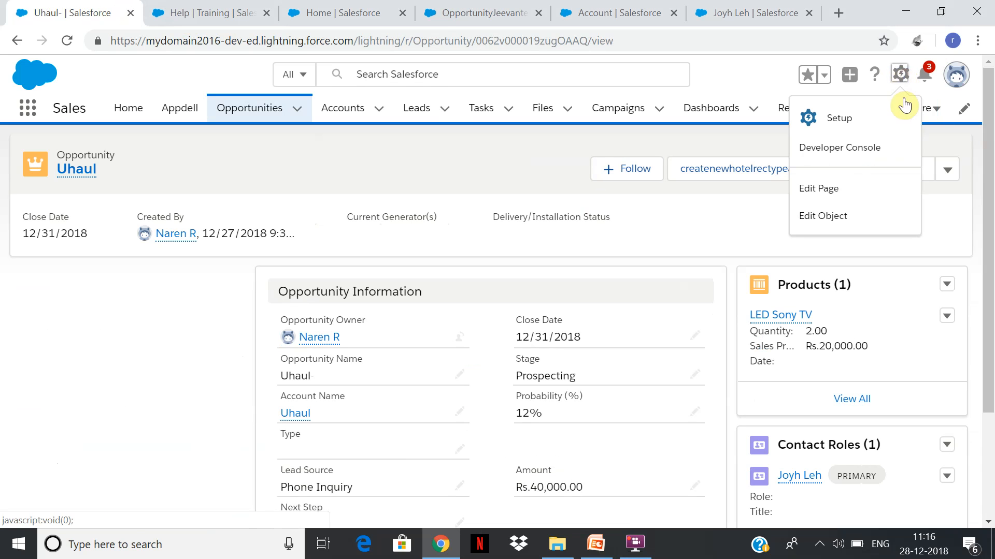
click(418, 110)
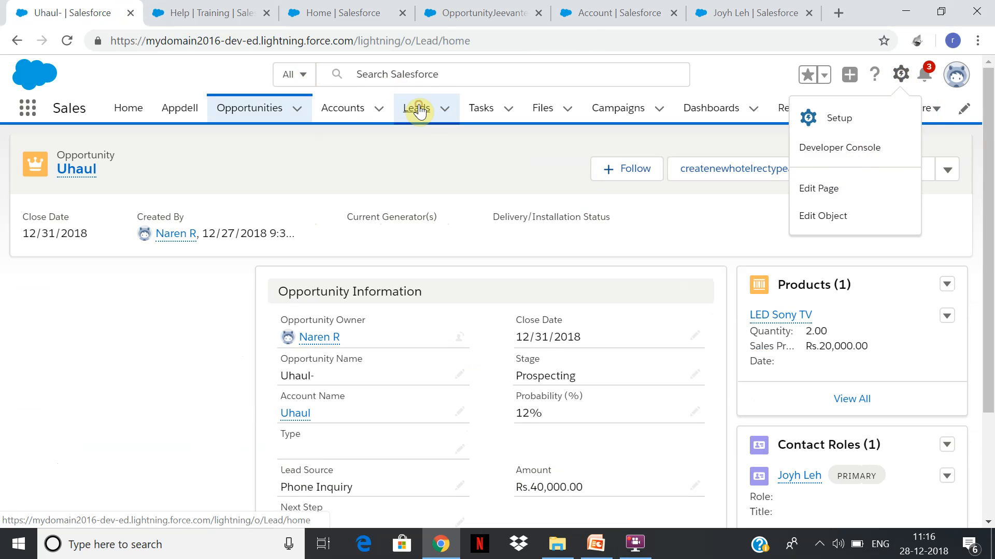
click(918, 80)
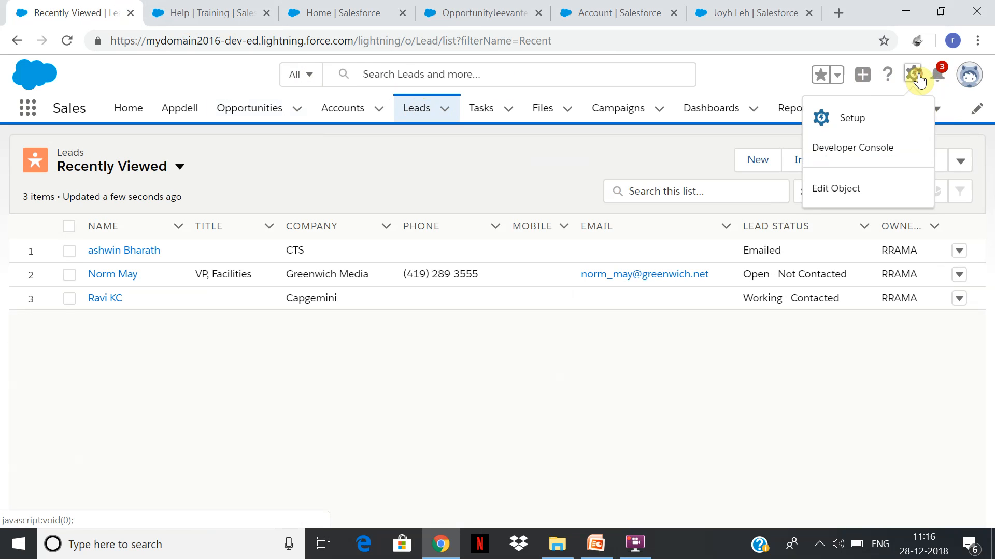
click(514, 162)
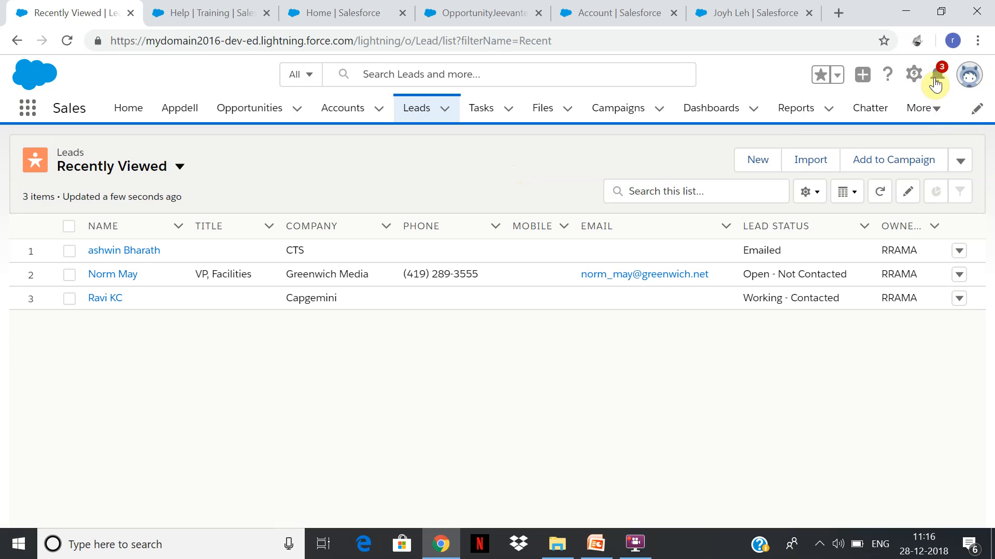
click(916, 80)
click(841, 121)
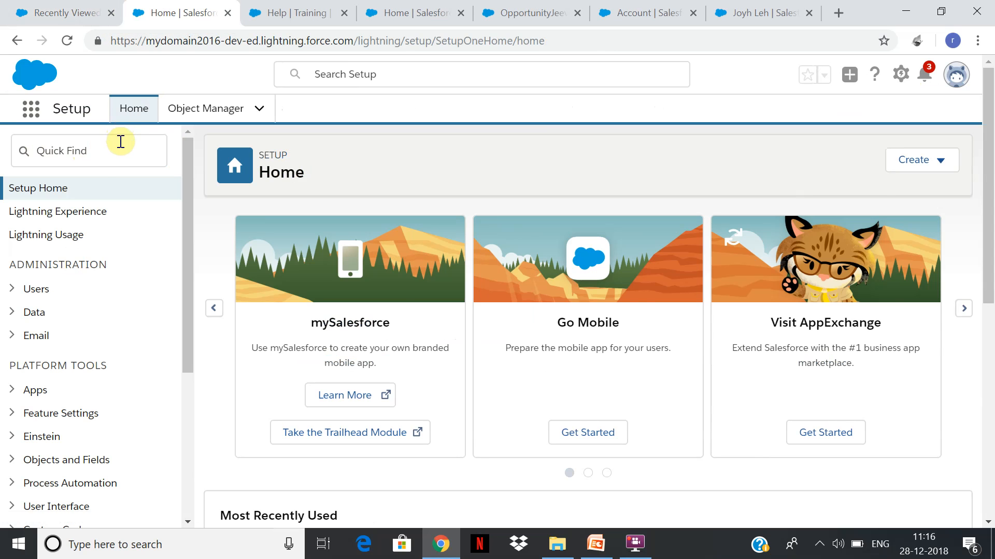
click(18, 10)
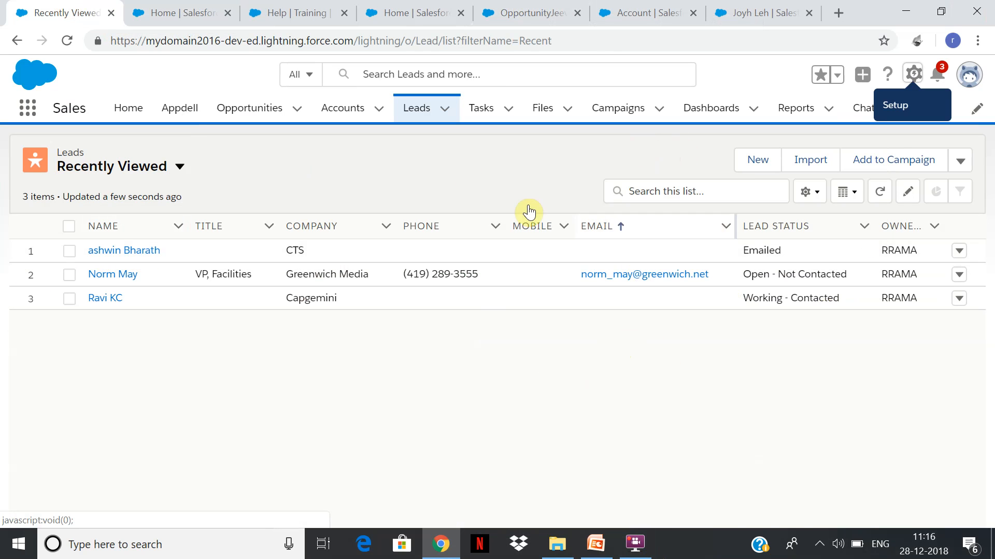
- Open the Lead object's setup from the leads list and examine its fields and relationships
click(913, 73)
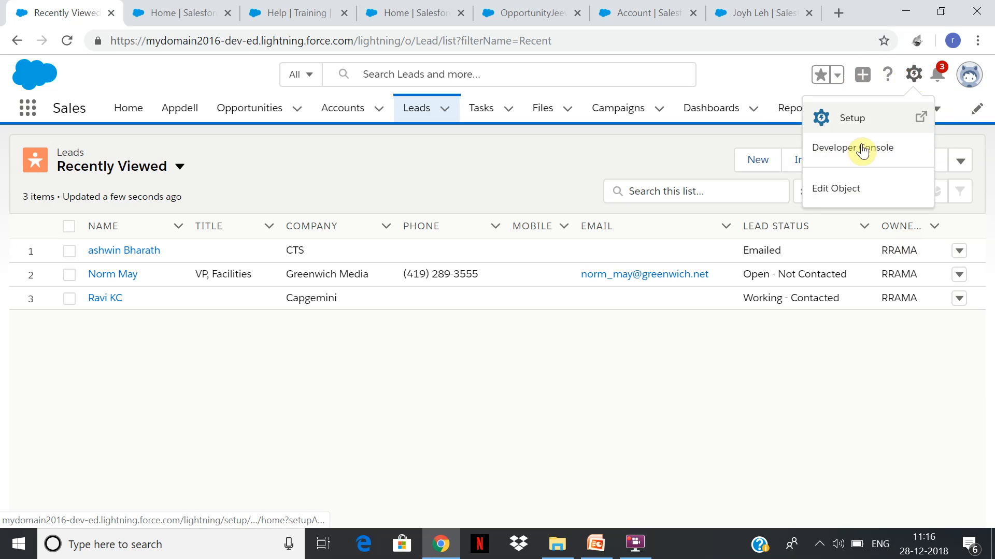
click(856, 191)
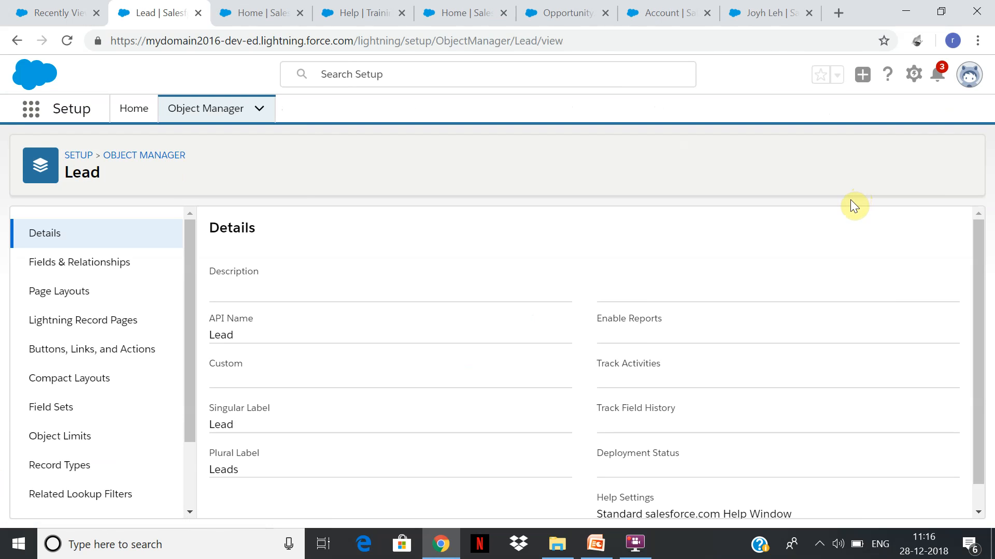
click(114, 263)
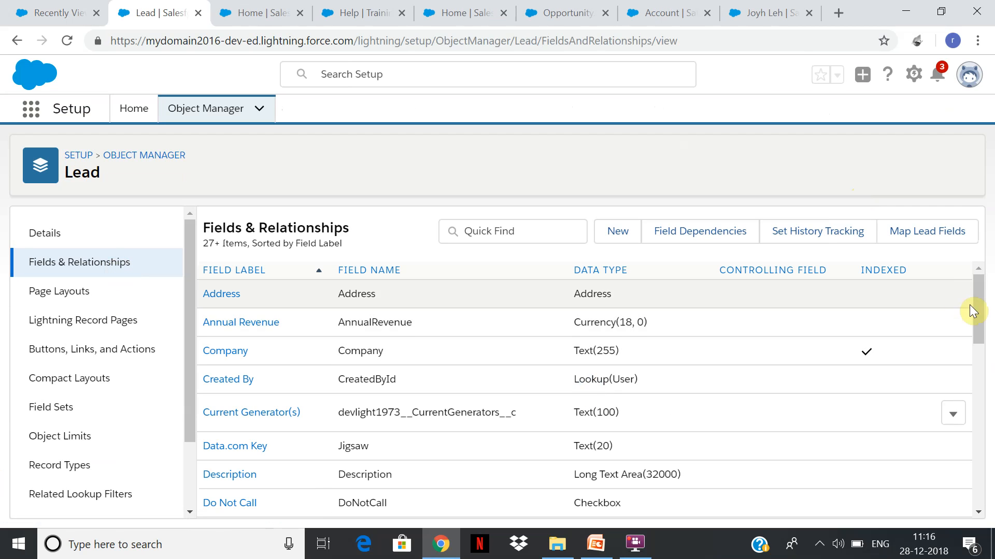
drag(984, 317, 988, 398)
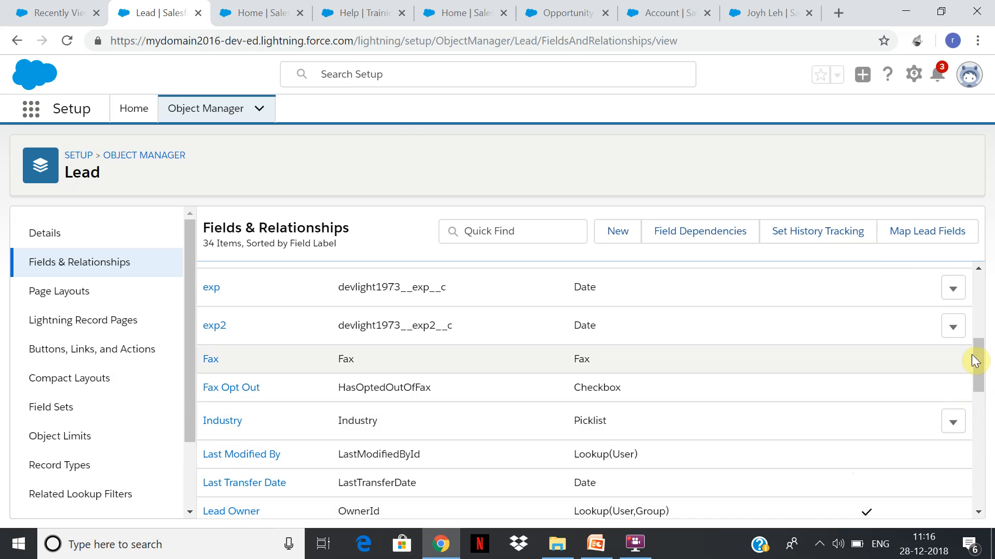
- Open the Lead object's Lead Status field and review its picklist values
drag(984, 356, 979, 400)
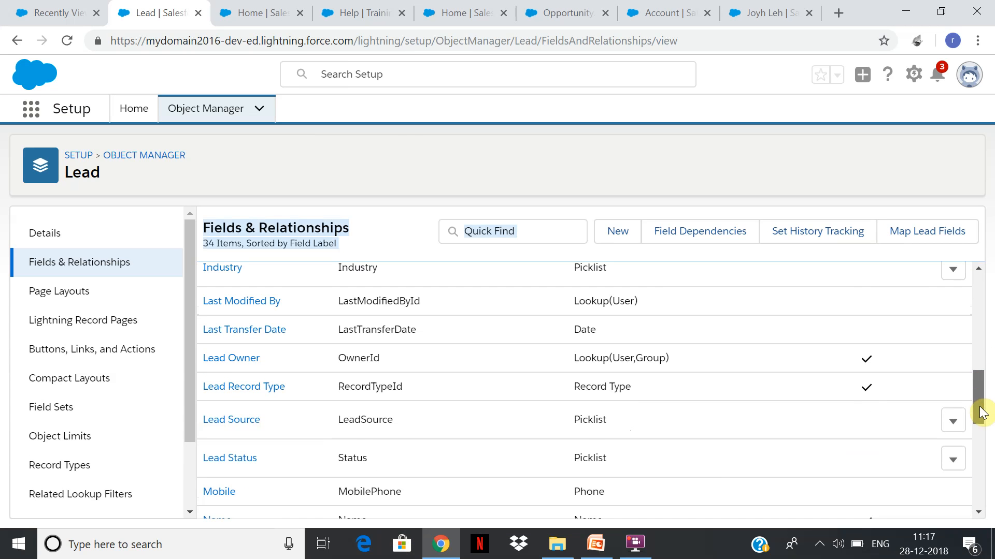
click(237, 459)
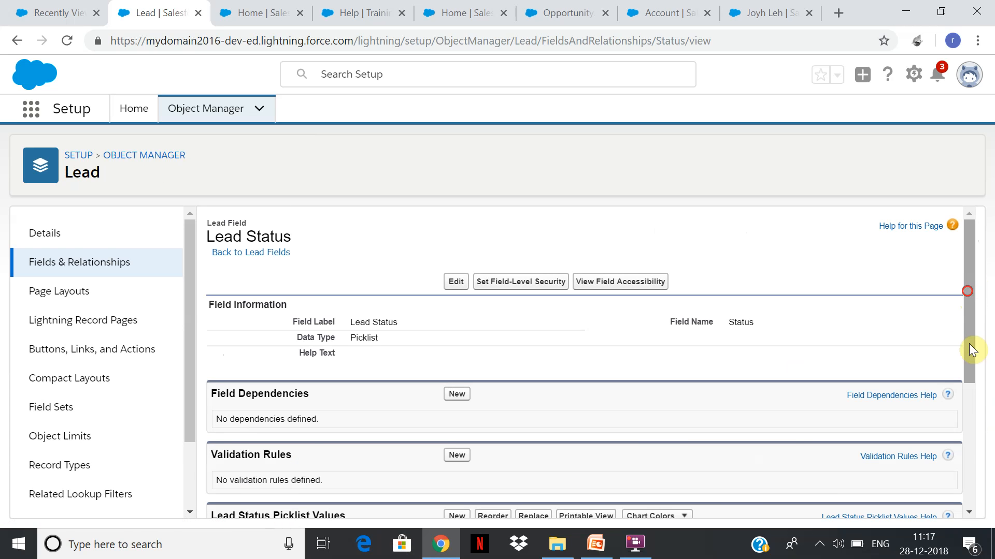
drag(968, 291, 968, 397)
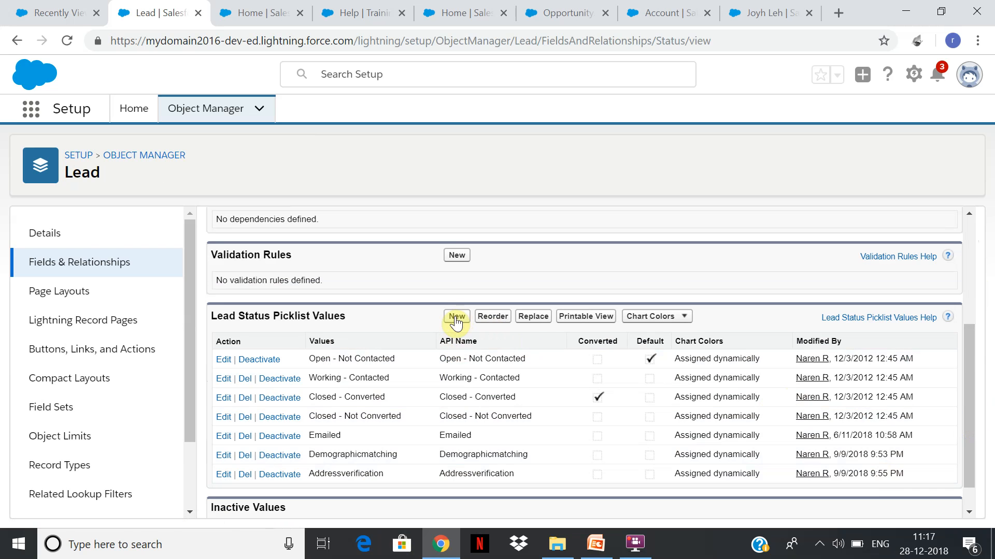
drag(971, 352, 659, 367)
drag(190, 372, 111, 149)
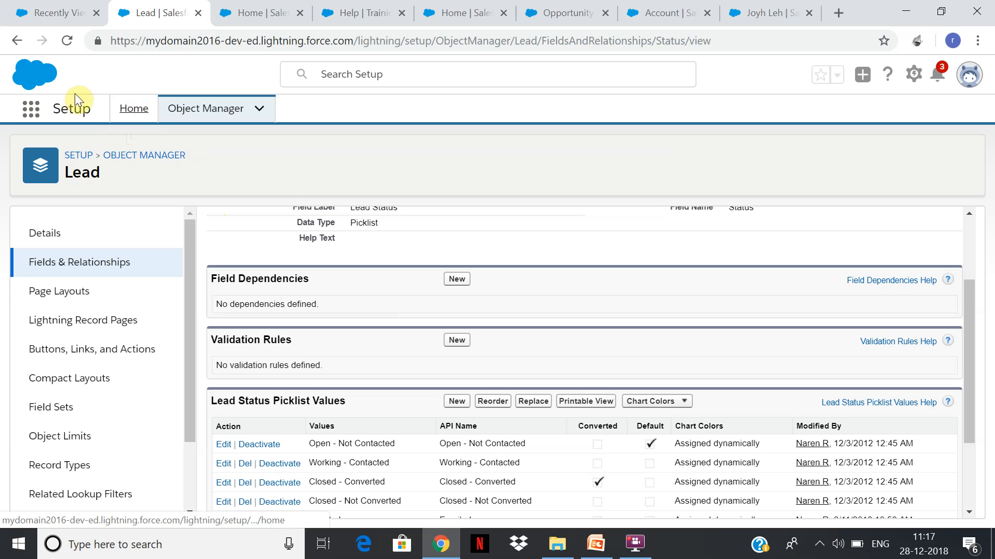
- Search Setup for "sales pro" and open the Sales Processes page
click(132, 109)
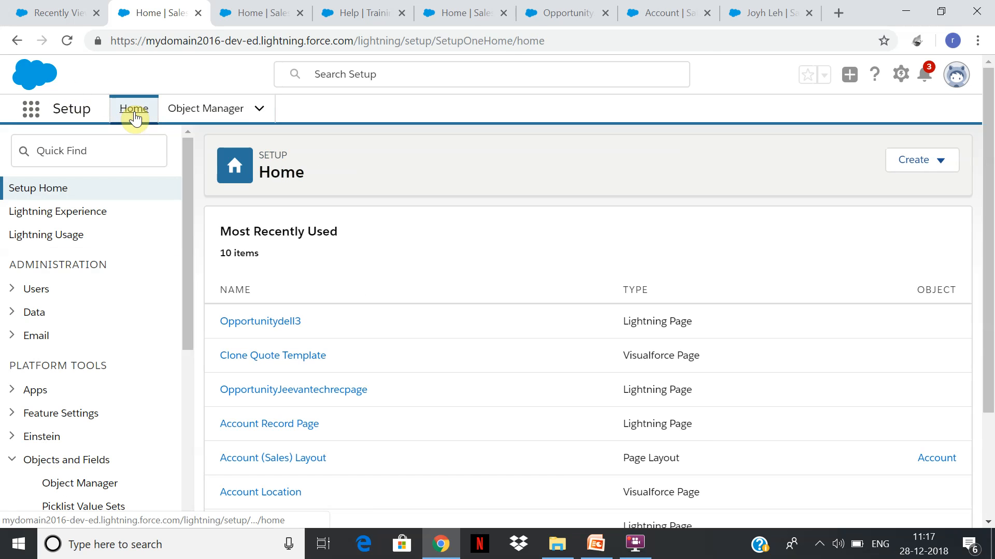
click(124, 153)
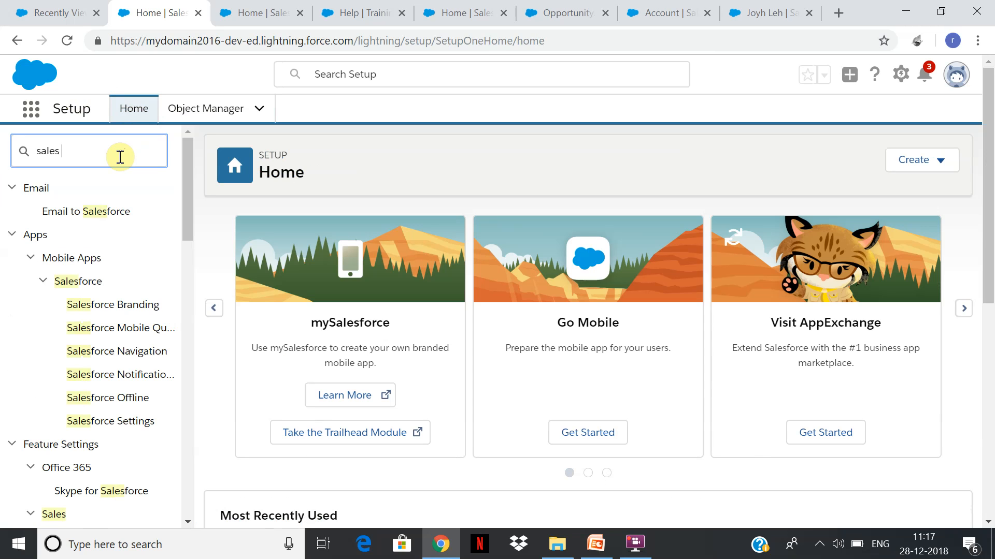
text(sales pro)
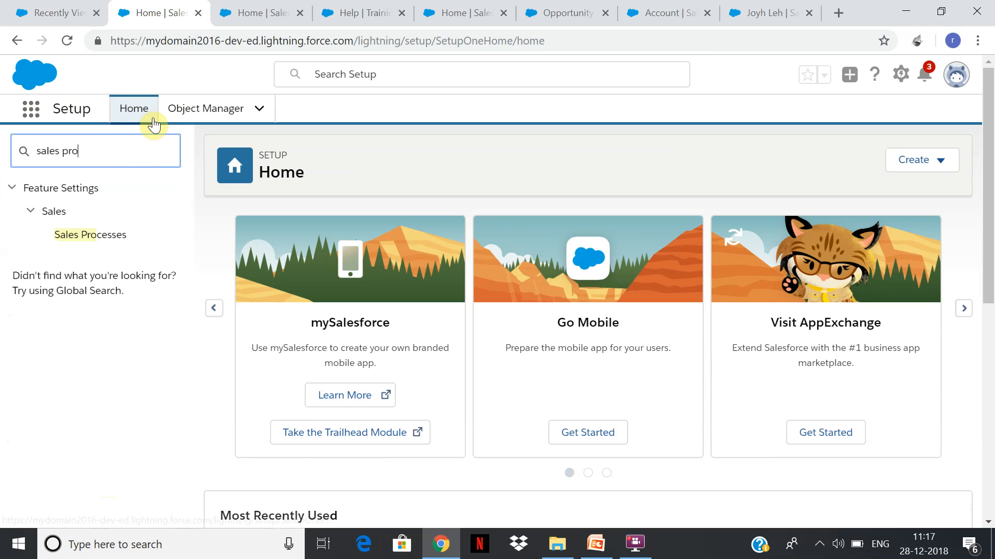
click(97, 236)
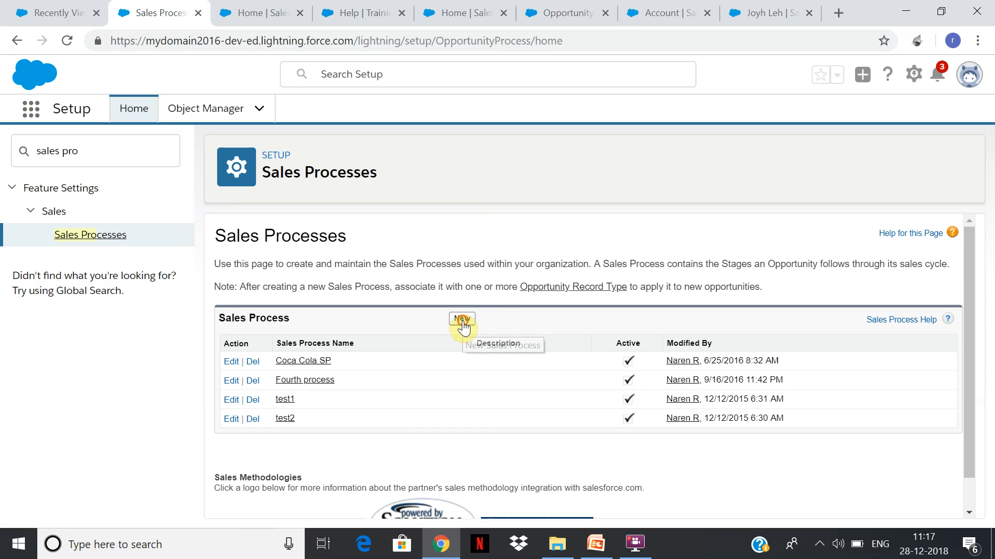
- Create a new sales process named OnlineDemosp based on the master process
click(462, 319)
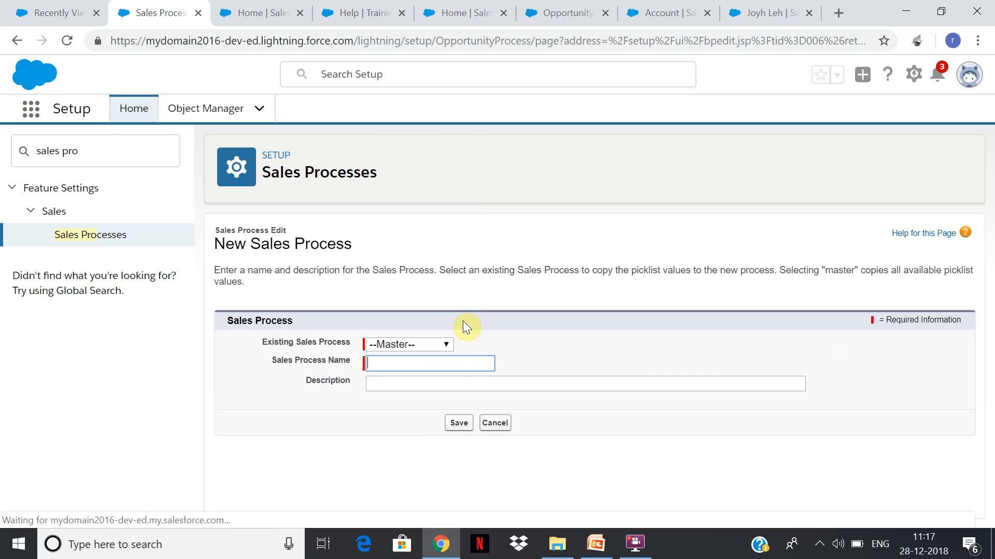
click(441, 362)
text(/)
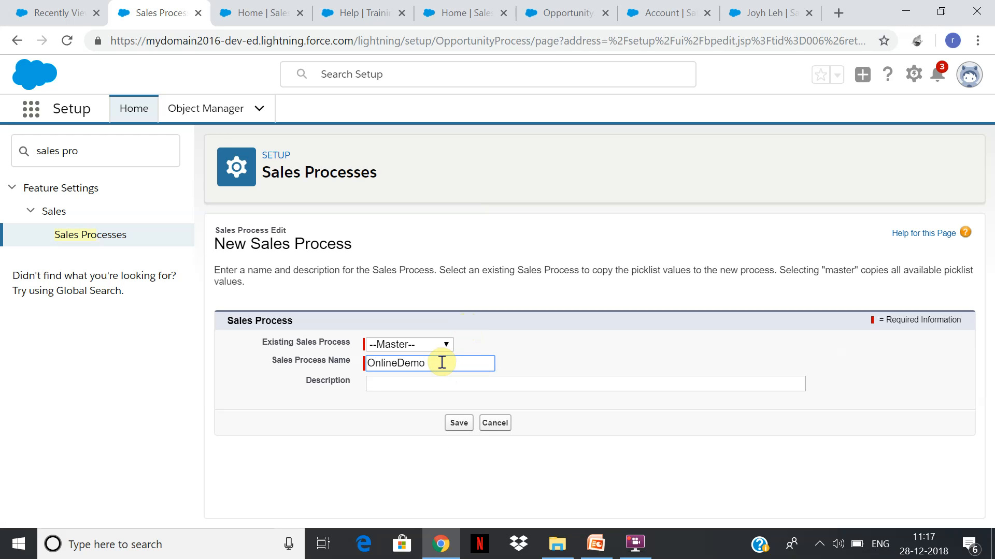
text(nlineDemosp)
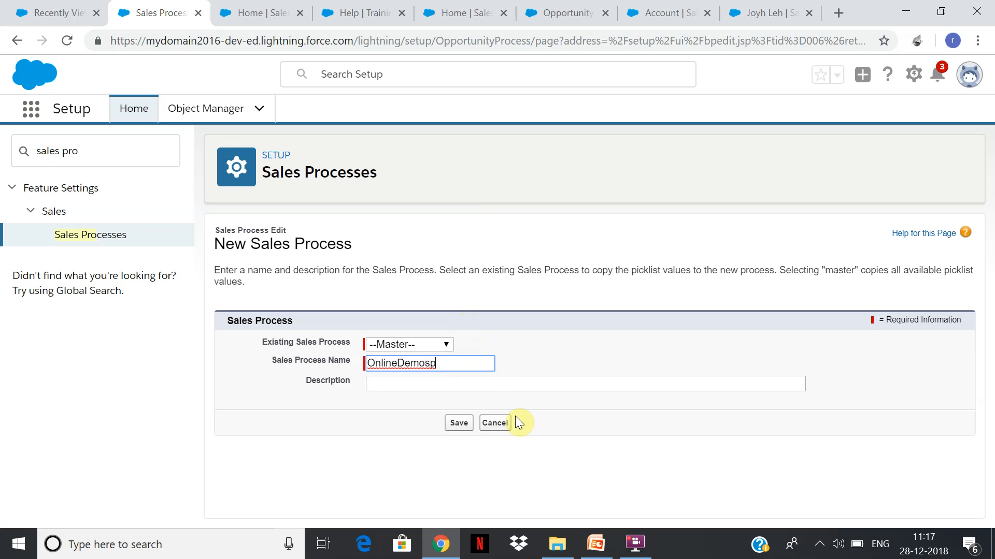
click(461, 426)
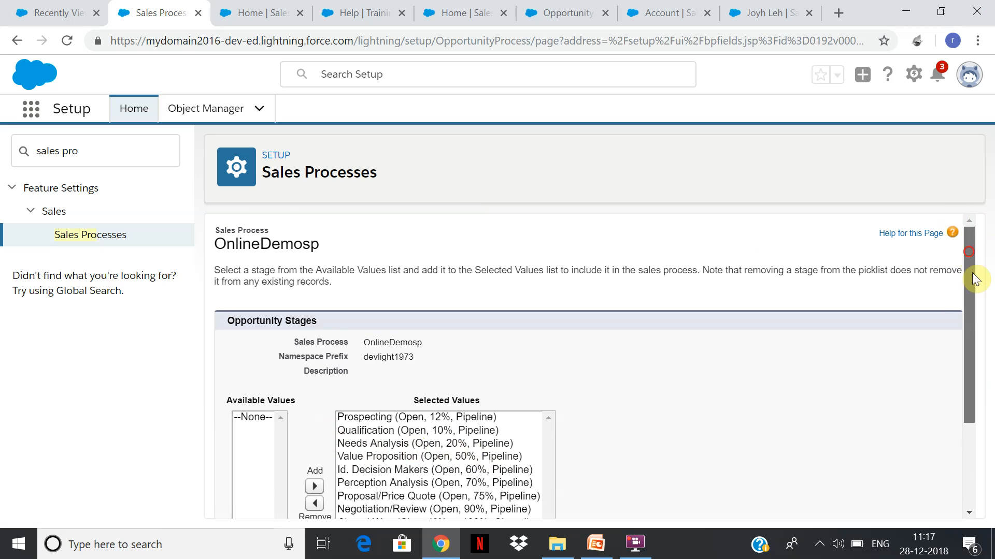
- Remove the Id. Decision Makers and Perception Analysis stages from the OnlineDemosp sales process and save it
scroll(966, 256, down, 2)
click(441, 359)
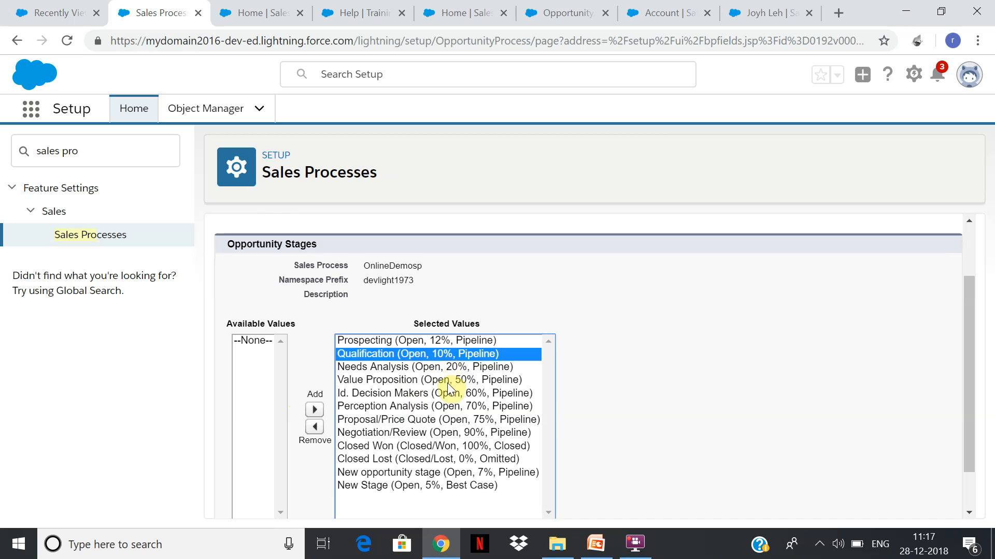
click(422, 394)
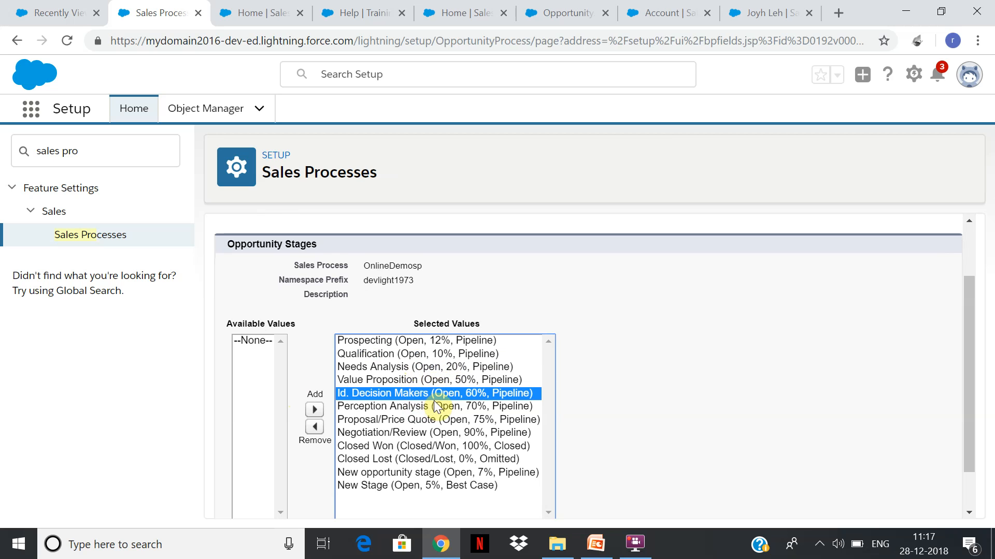
shift+click(434, 420)
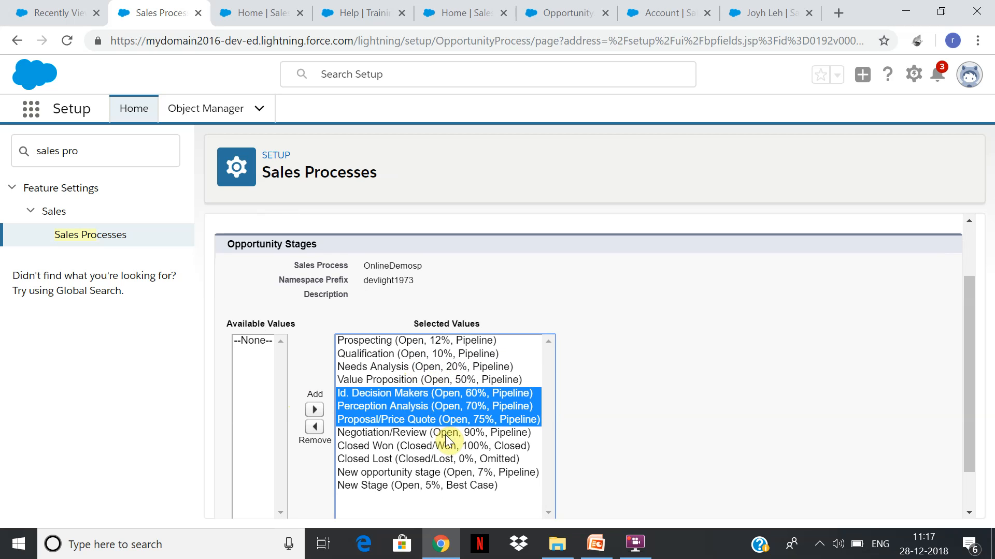
click(451, 406)
shift+click(452, 394)
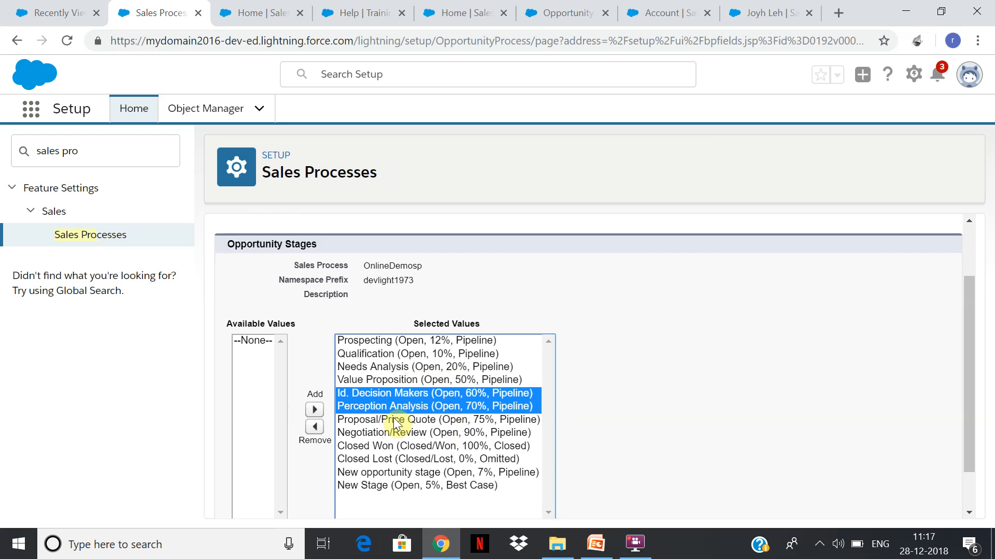
click(316, 429)
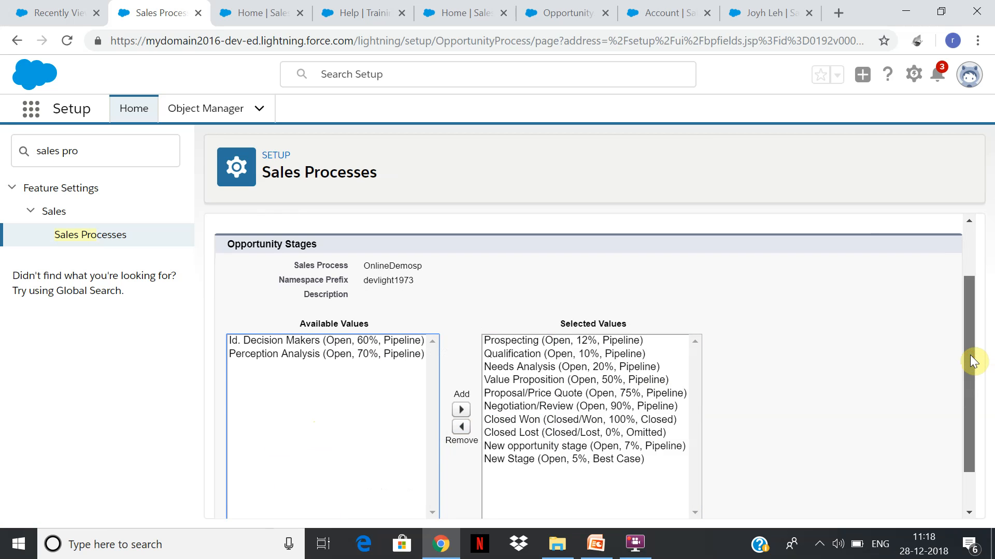
scroll(972, 361, down, 1)
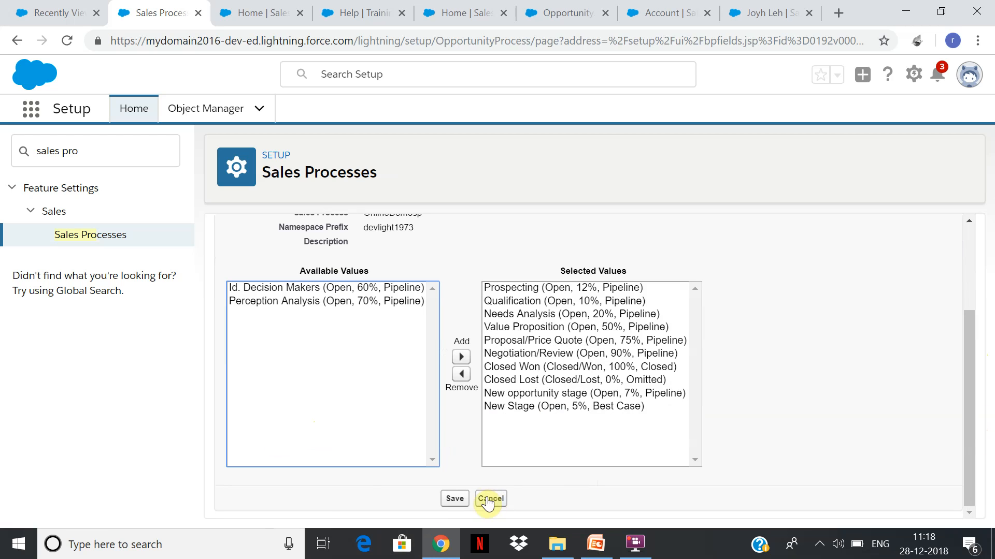
click(450, 500)
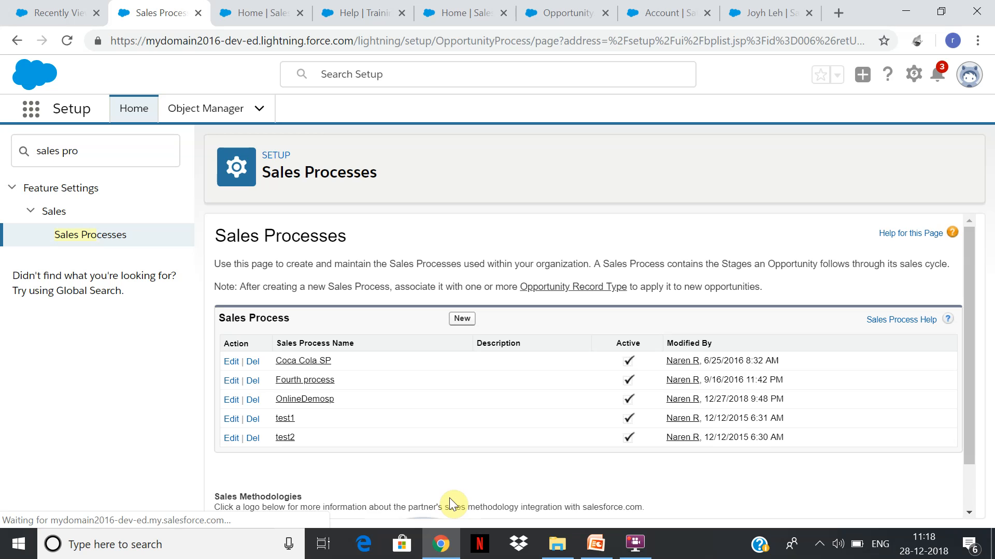
scroll(977, 348, down, 1)
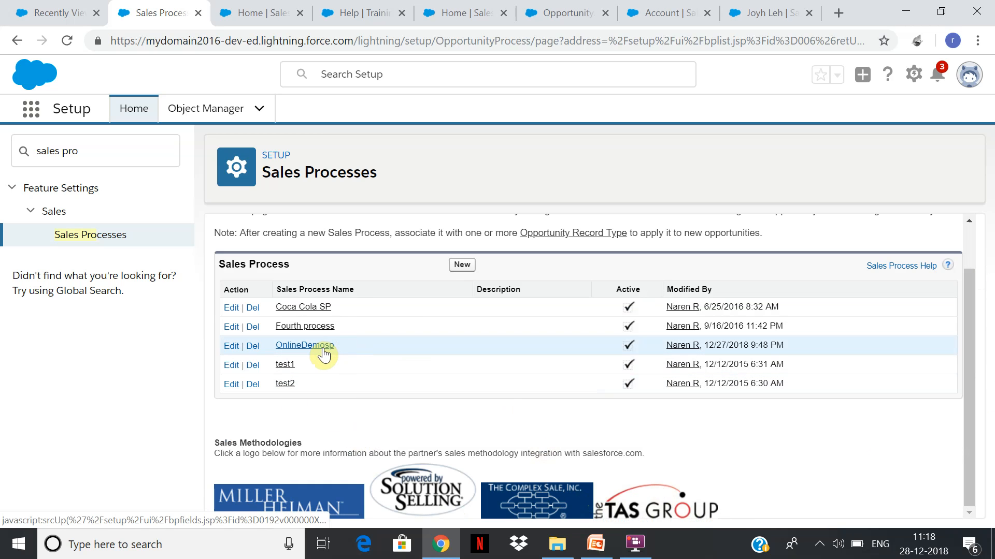
- Search Setup for "lead" and open the Lead Processes page
drag(82, 153, 2, 165)
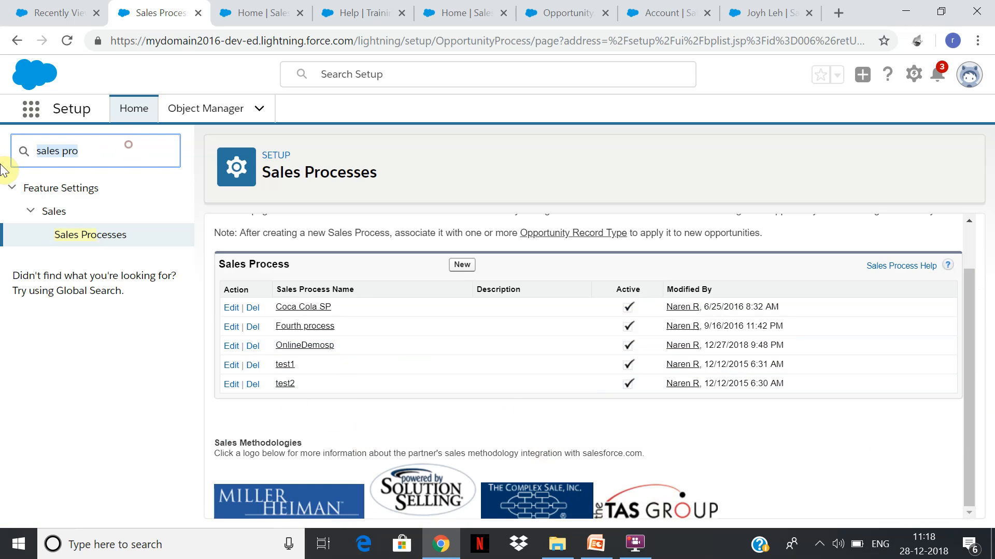
text(lead)
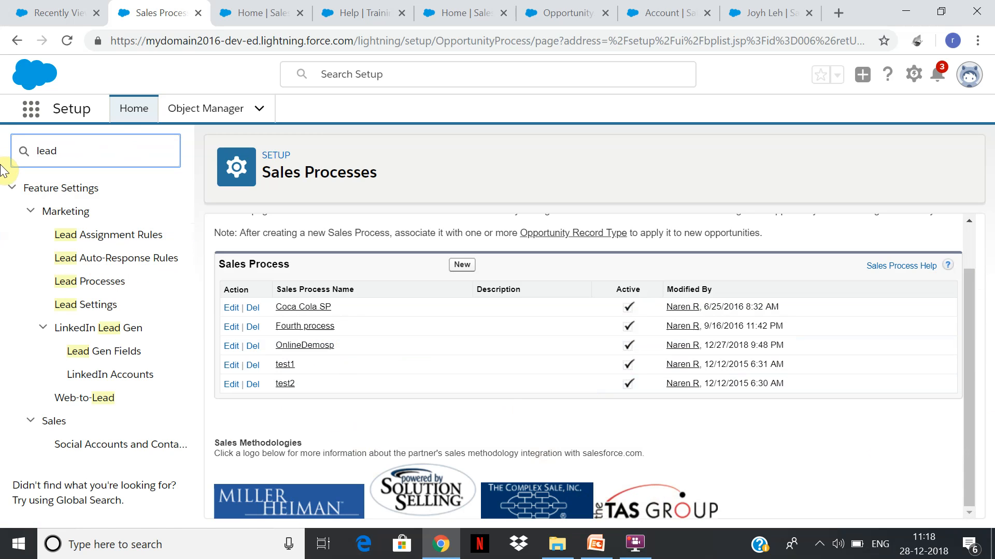
click(104, 282)
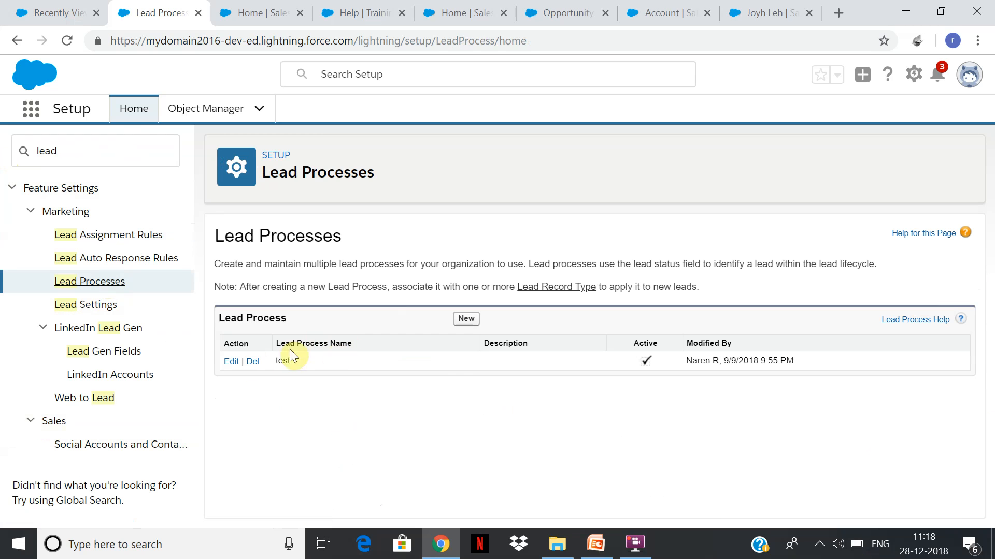
- Try to delete the existing lead process named test, and return to the lead process list
click(252, 357)
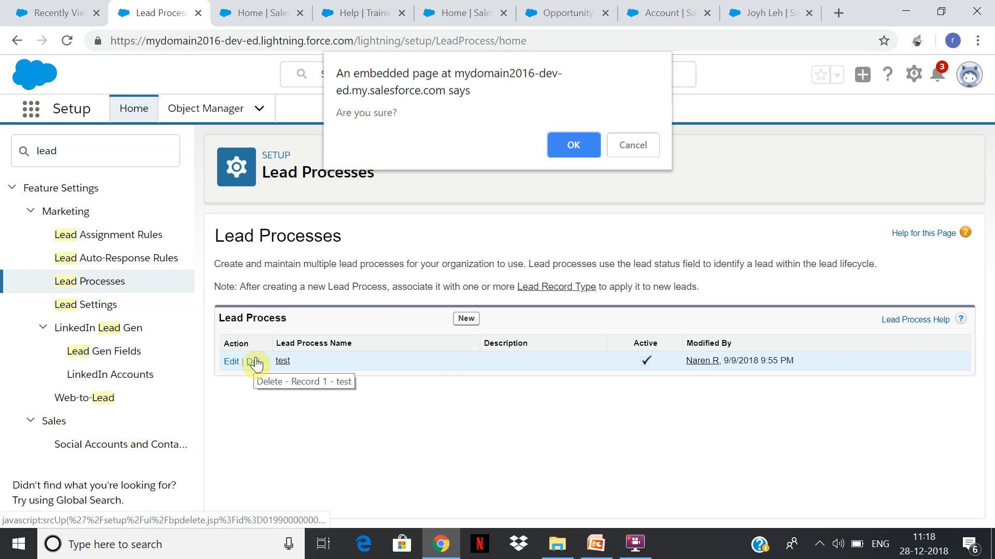
click(571, 147)
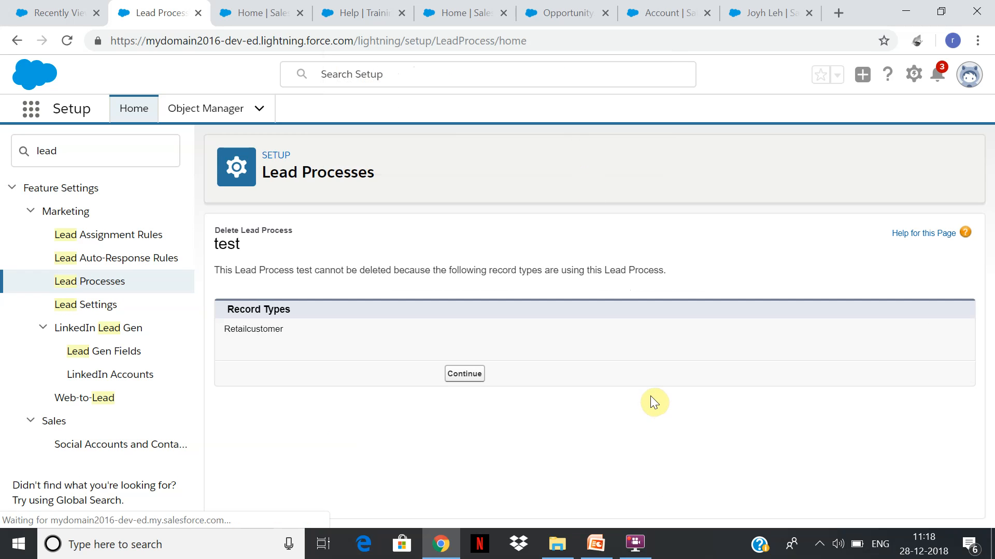
click(467, 385)
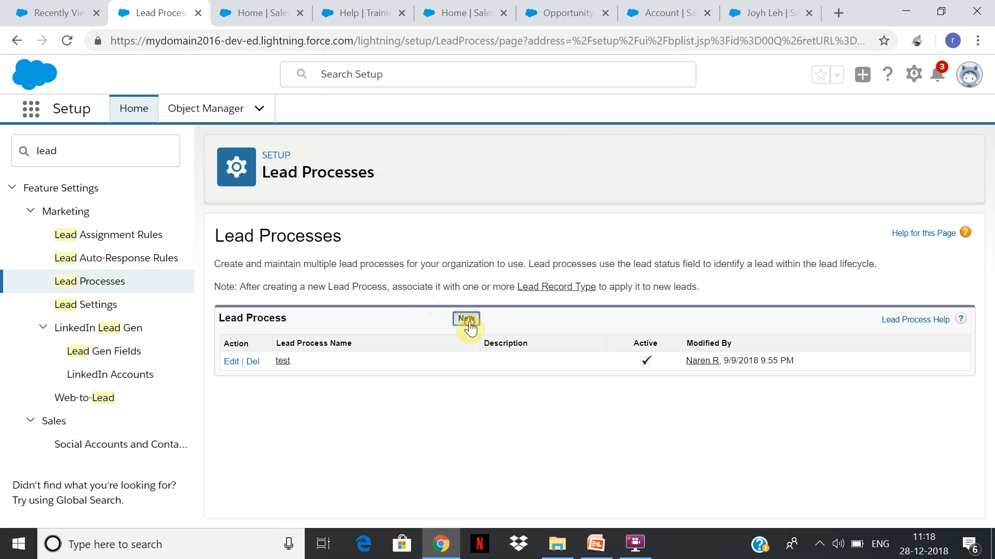
- Create a new lead process named Onlinedempleadprocess based on the master process
click(468, 320)
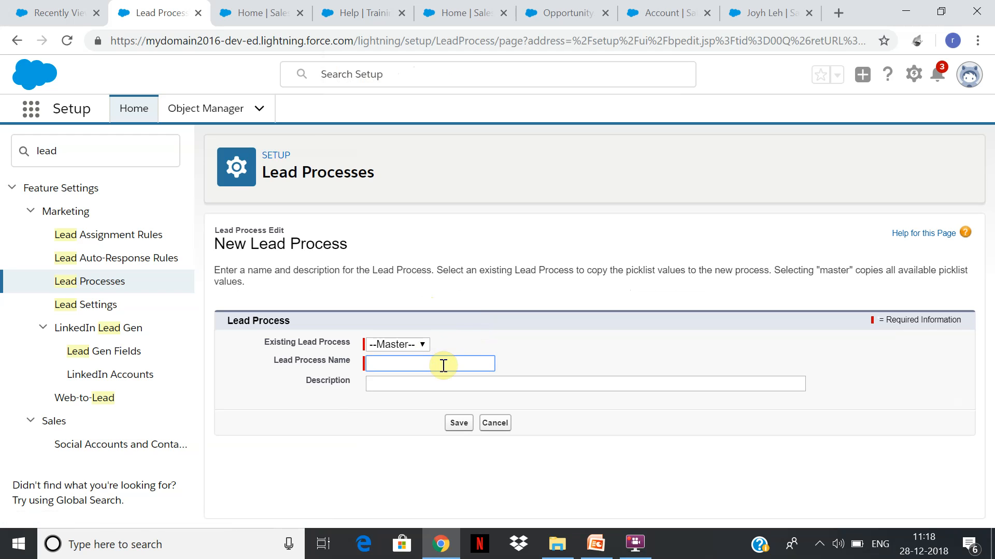
text(On)
key(BackSpace)
key(BackSpace)
text(Onl)
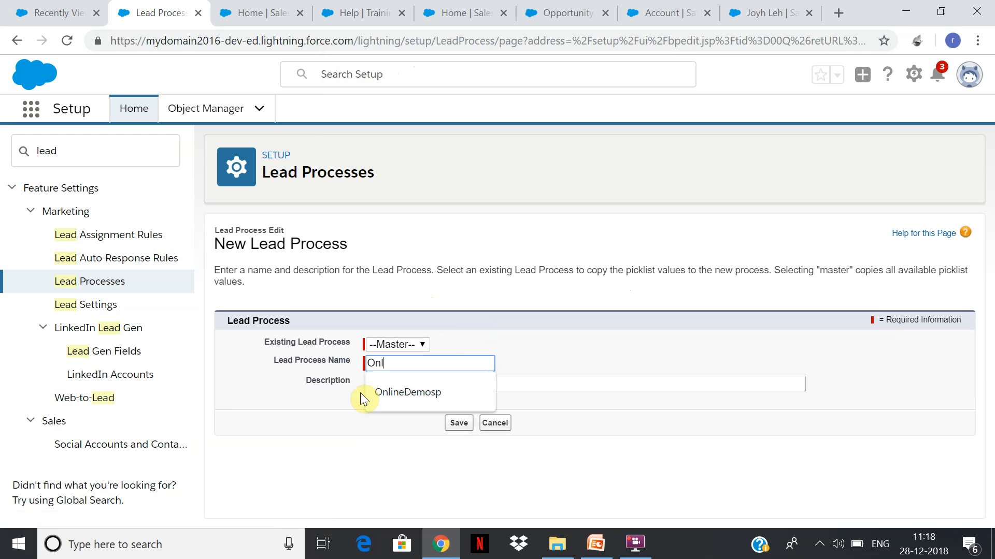
text(inedempleadprocess)
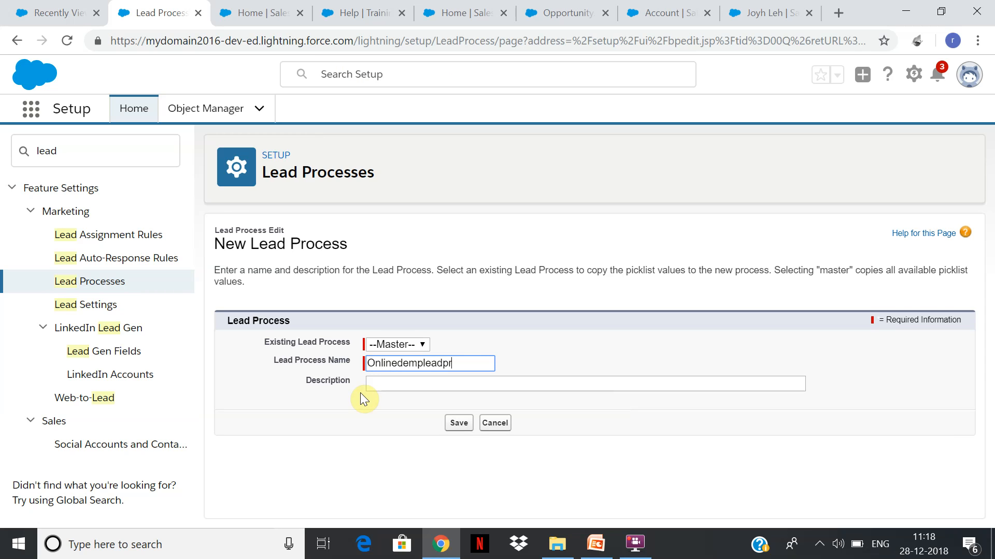
click(463, 424)
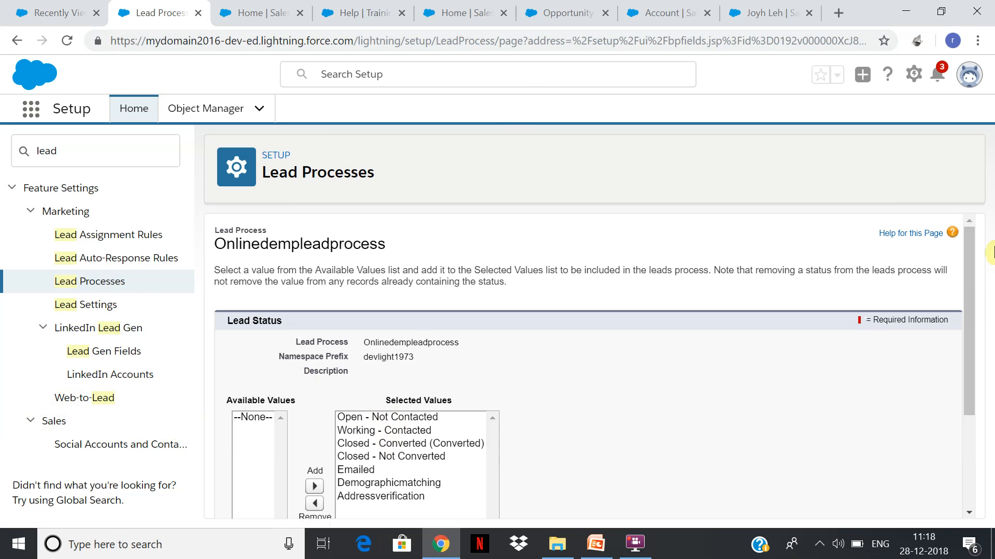
- Remove the Demographicmatching and Addressverification statuses from the selected values of Onlinedempleadprocess
click(411, 469)
scroll(413, 451, down, 1)
click(411, 380)
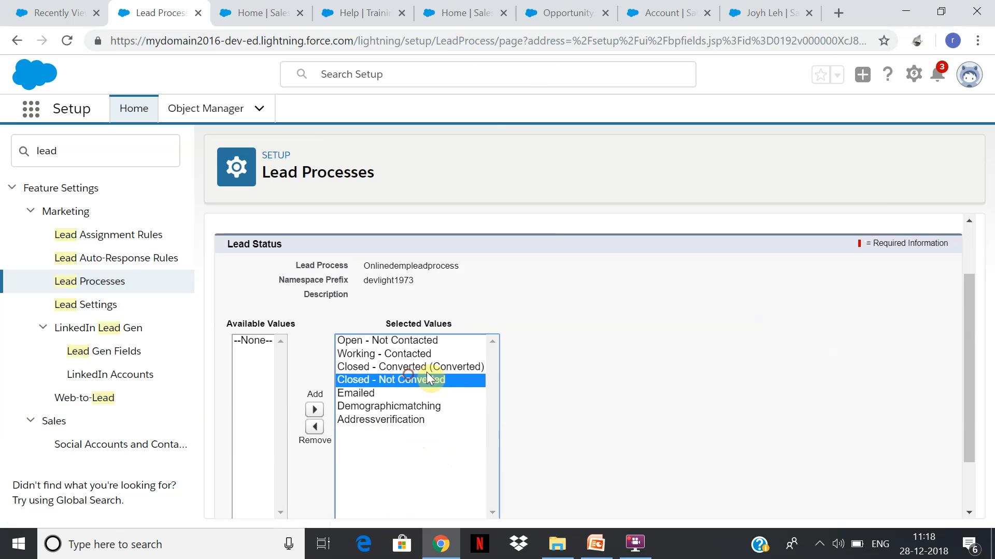
click(393, 394)
click(396, 407)
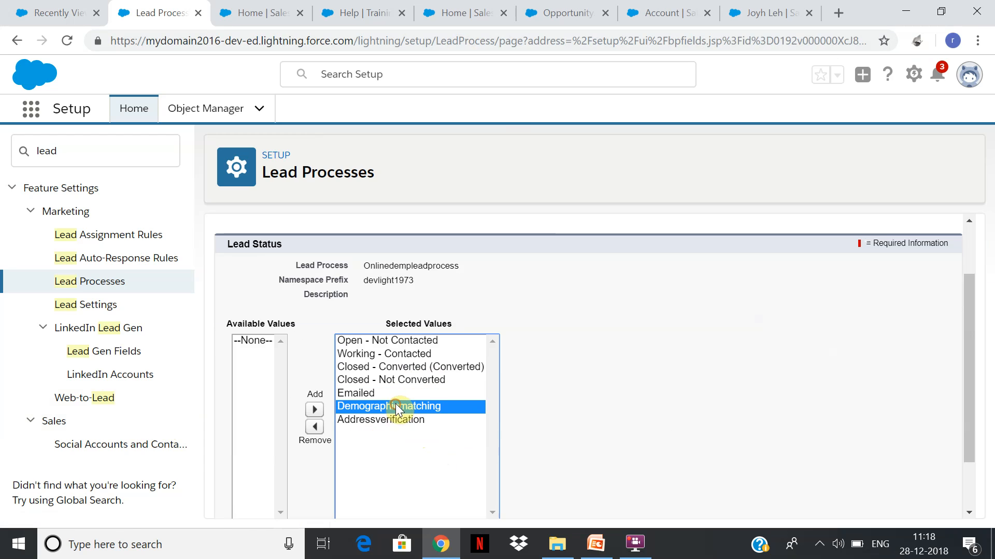
click(315, 427)
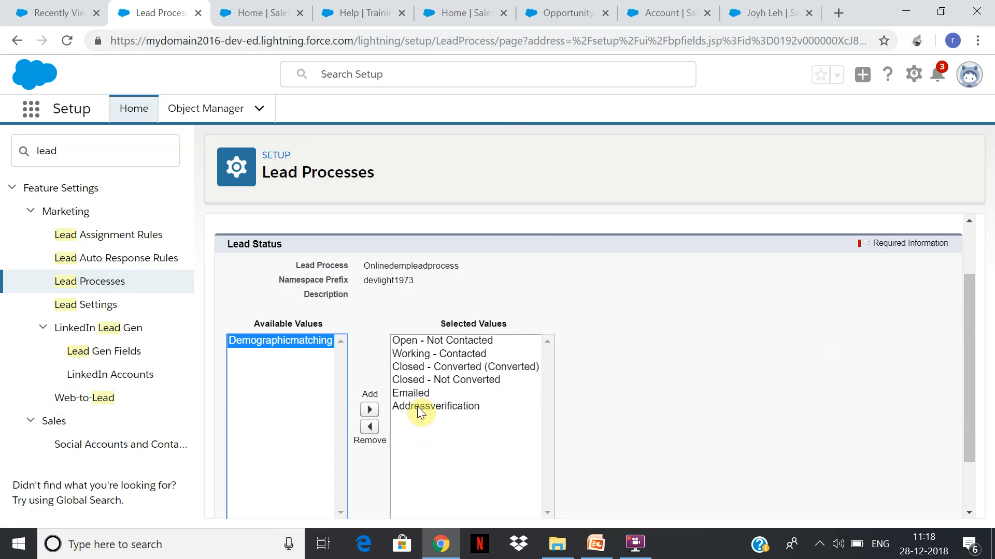
click(417, 406)
drag(355, 440, 371, 440)
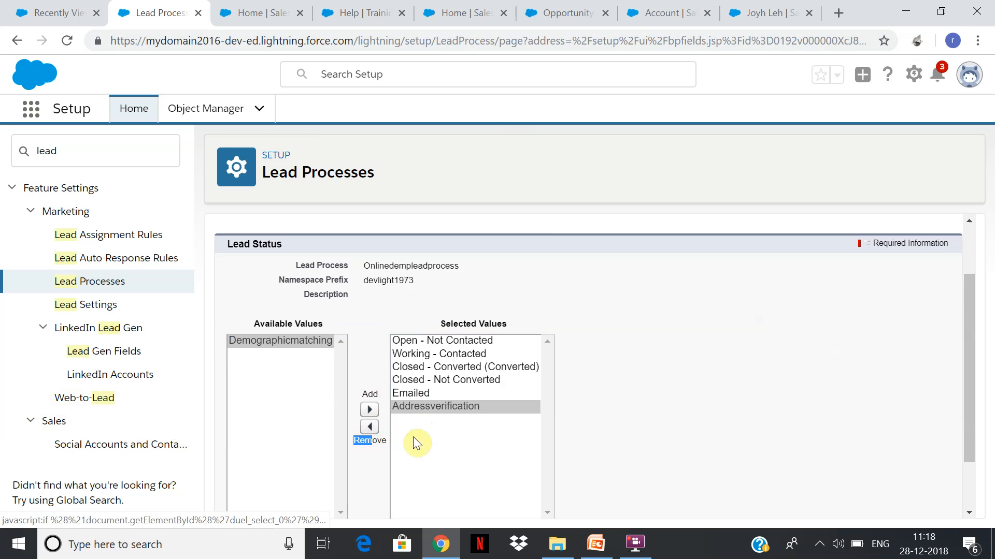
click(369, 427)
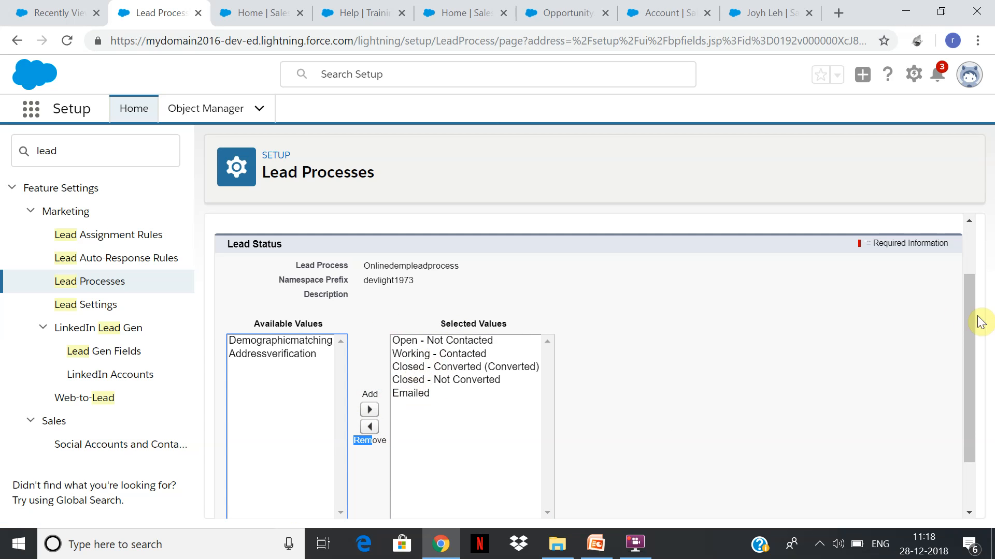
- Save the Onlinedempleadprocess lead process with its selected statuses
drag(968, 322, 922, 426)
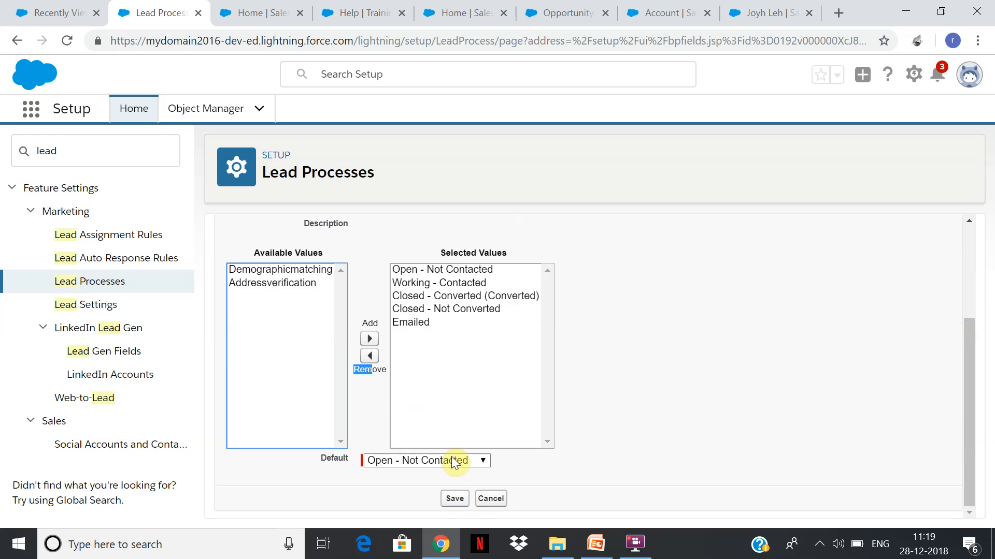
click(454, 499)
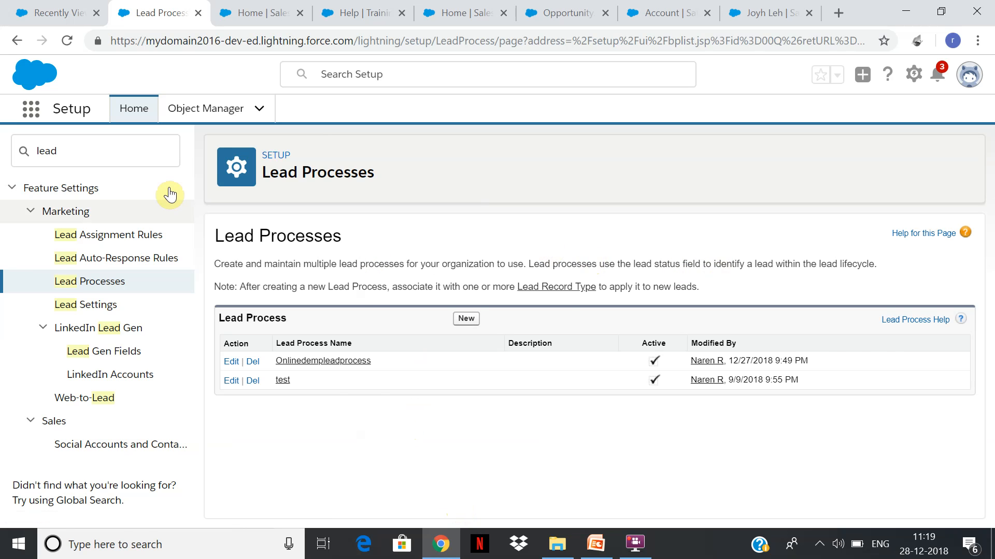
click(296, 6)
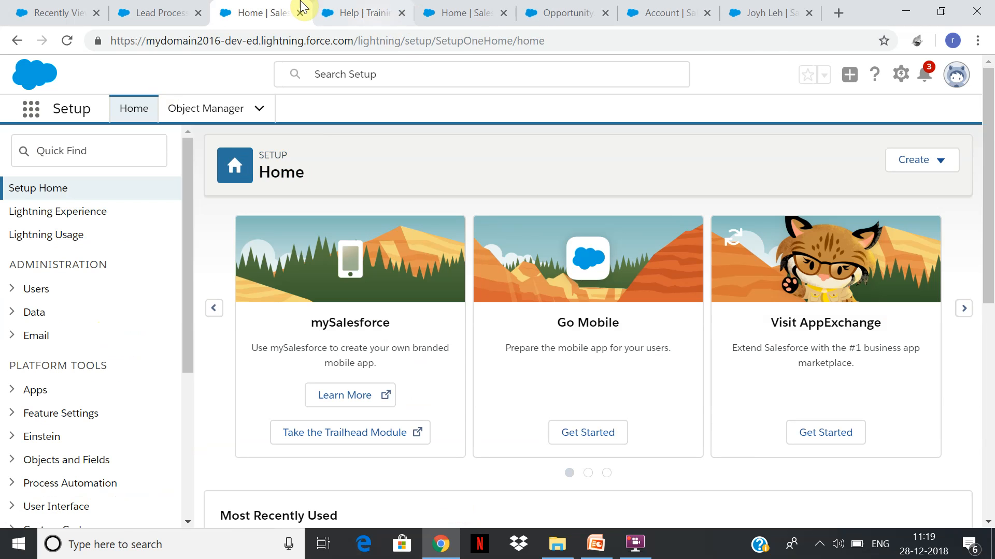
click(344, 11)
click(166, 11)
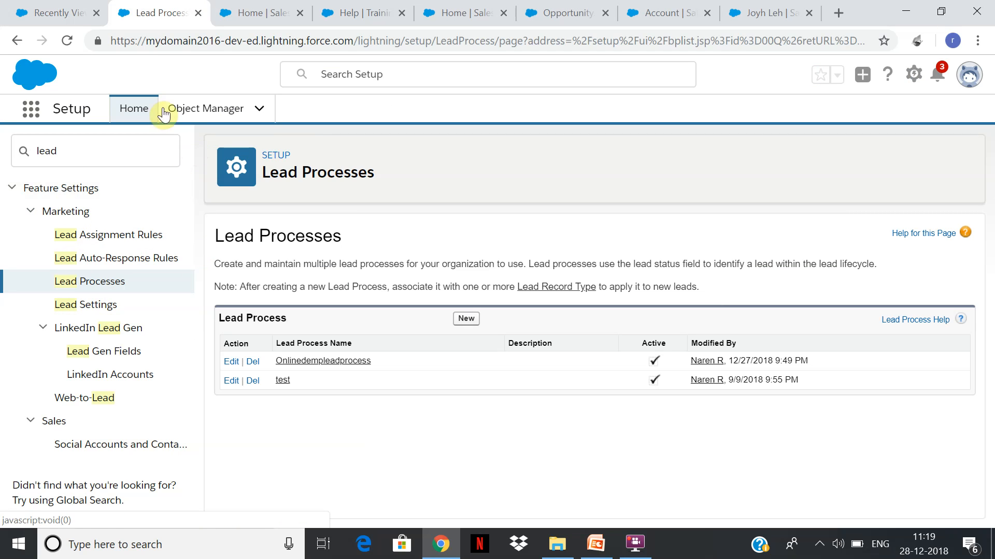
- Find the Lead object in Object Manager and open its record types
click(201, 107)
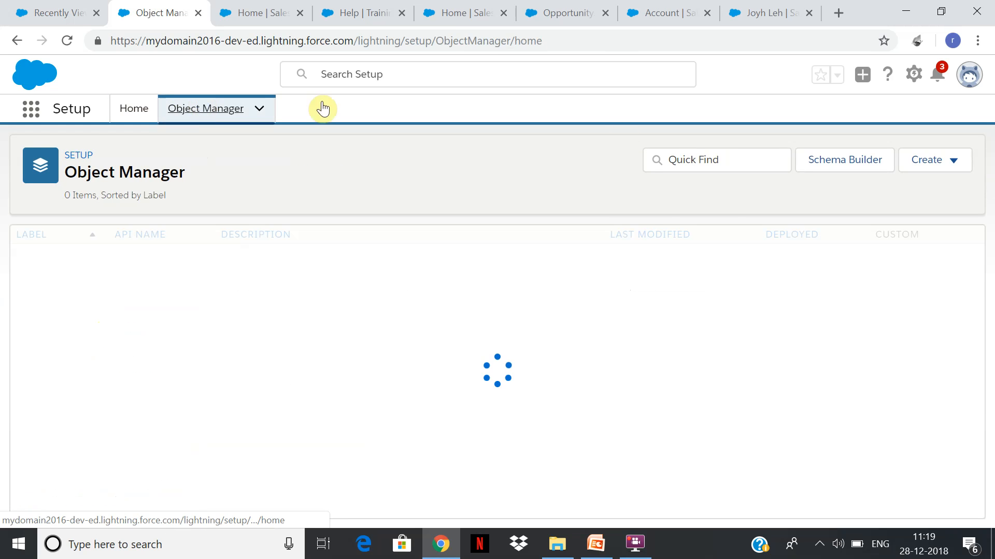
click(714, 161)
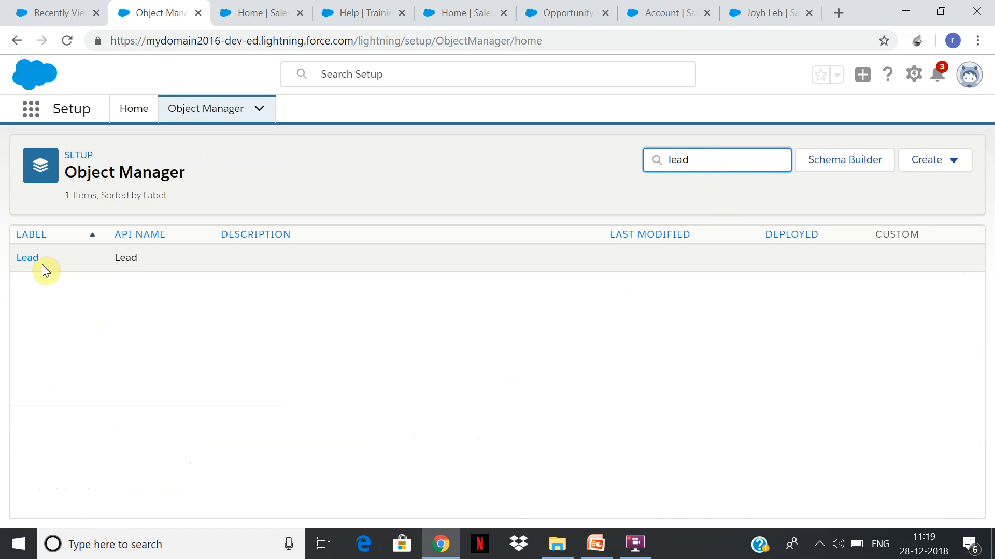
click(28, 258)
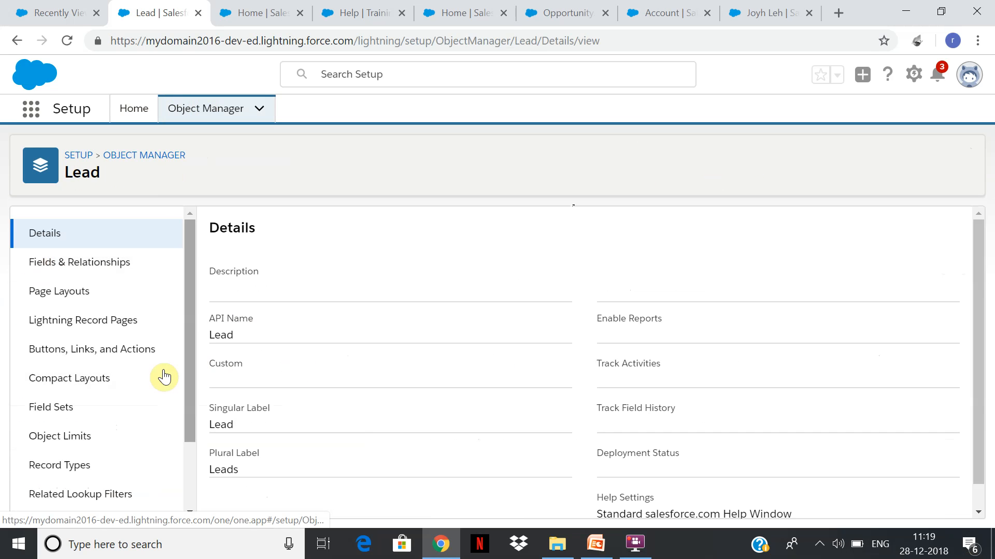
scroll(188, 350, down, 2)
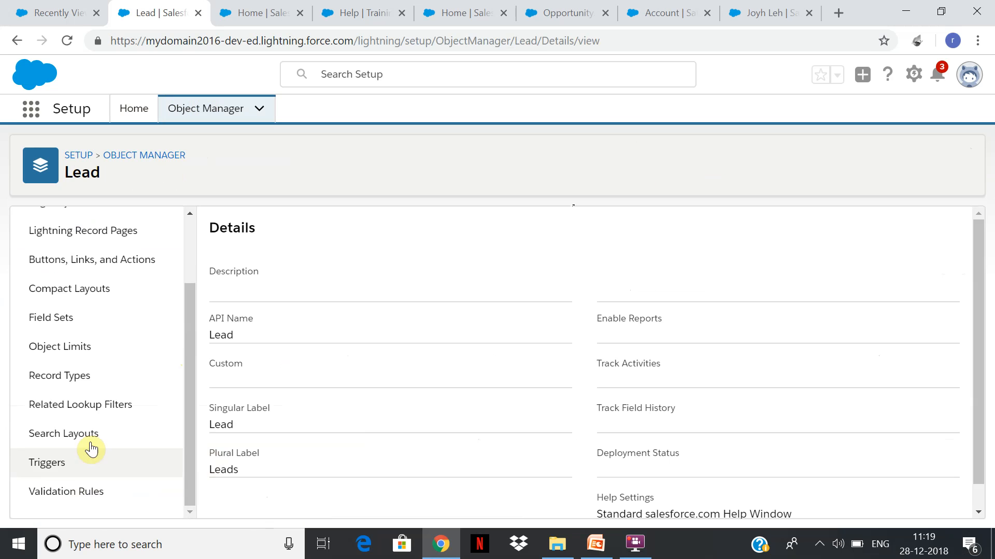
click(61, 374)
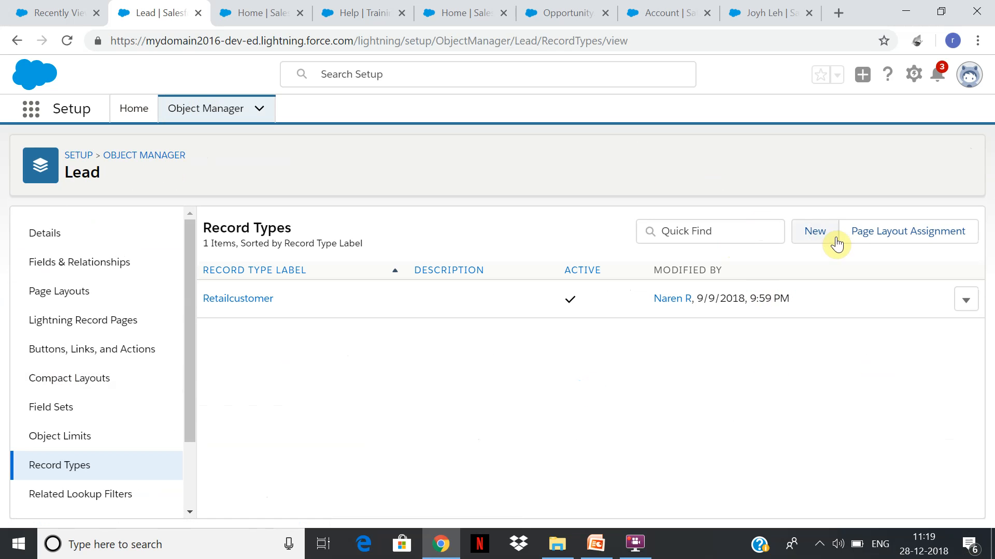
- Start a new active lead record type labelled Onlinedemolead, using the Onlinedempleadprocess lead process
click(829, 243)
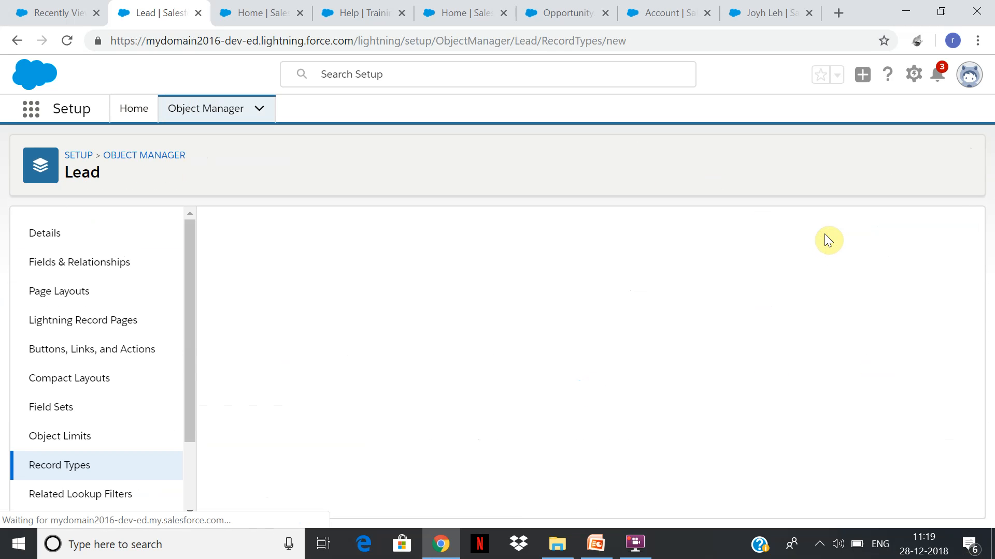
click(427, 388)
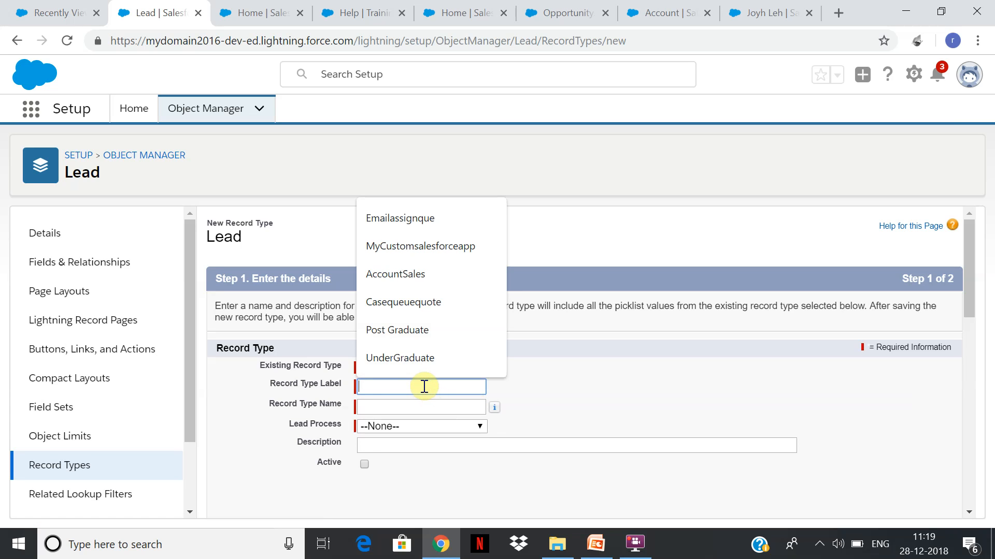
text(Onlinedemolead)
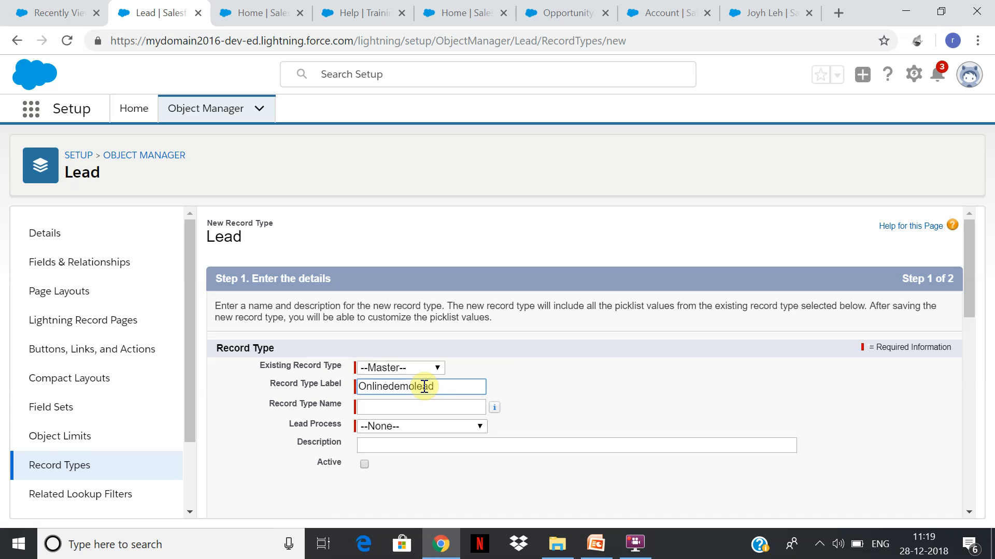
key(Tab)
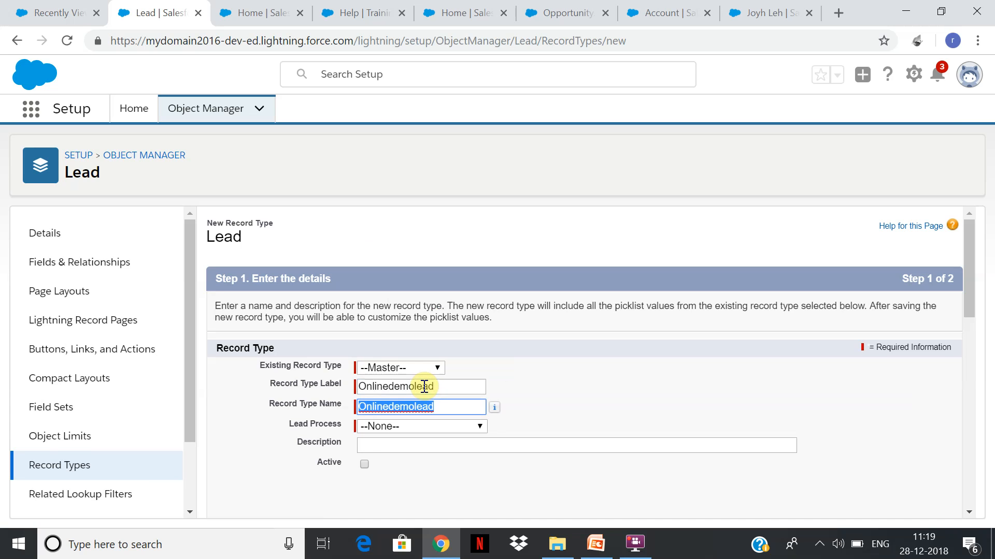
click(467, 426)
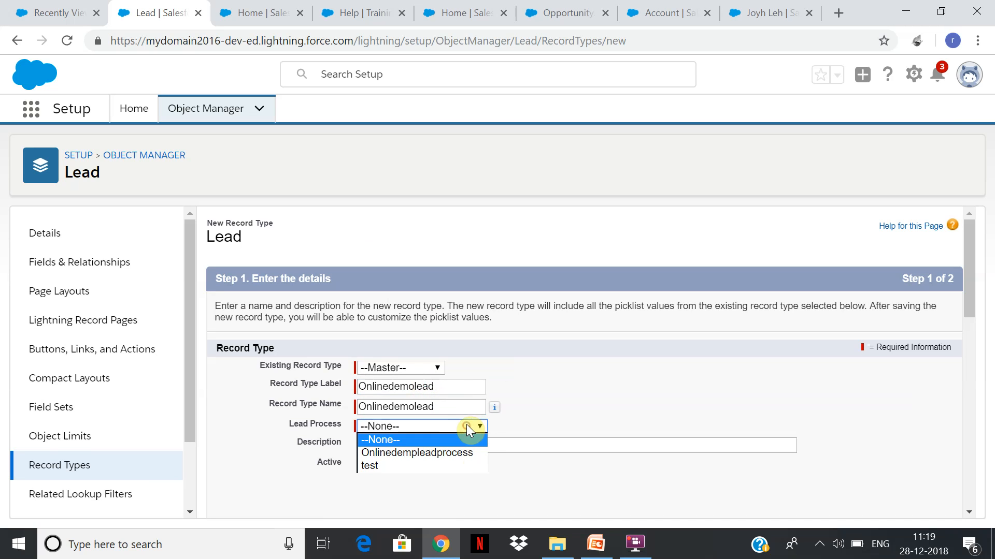
click(478, 451)
click(363, 465)
- Enable the record type for the Myonlinedemoprofile2 and System Administrator profiles, make it System Administrator's default, and continue to page layout assignment
drag(969, 269, 896, 459)
click(754, 418)
click(753, 363)
click(890, 438)
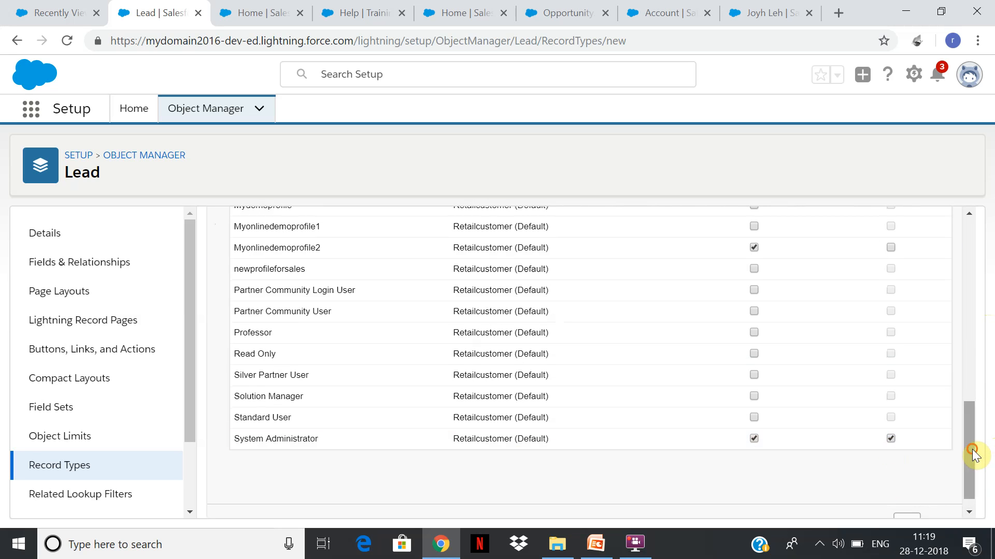
scroll(974, 456, down, 1)
click(900, 505)
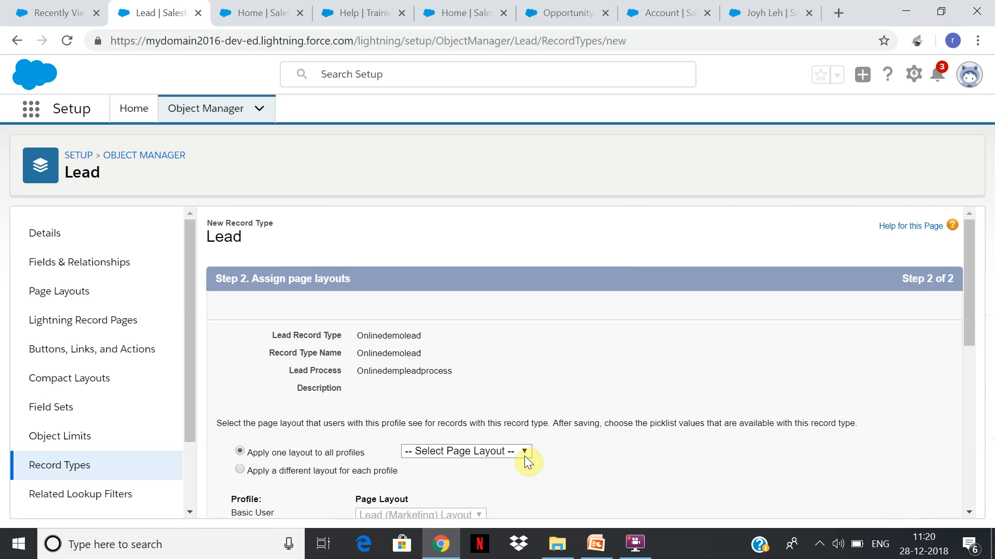
- Apply the Lead (Sales) Layout to all profiles and save the Onlinedemolead record type
drag(971, 270, 974, 441)
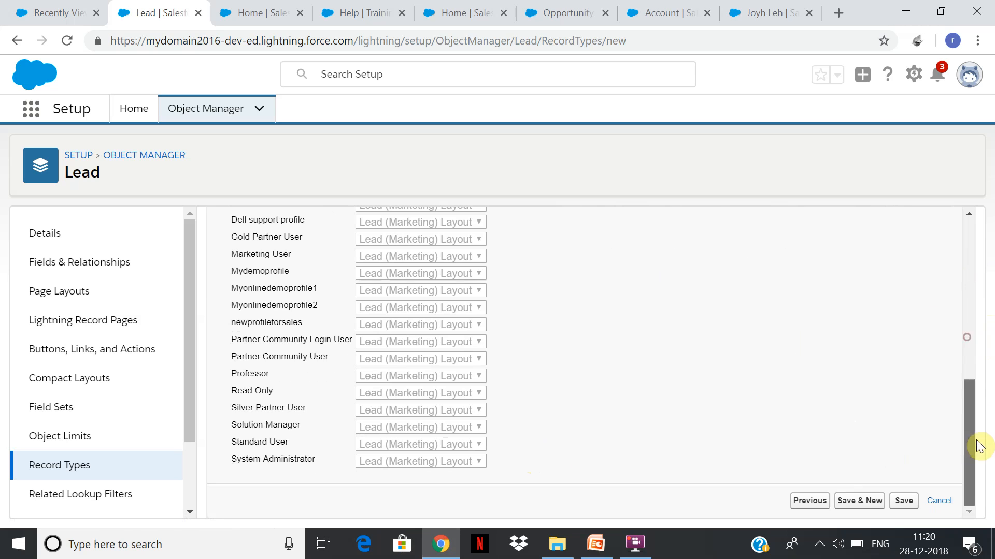
click(862, 505)
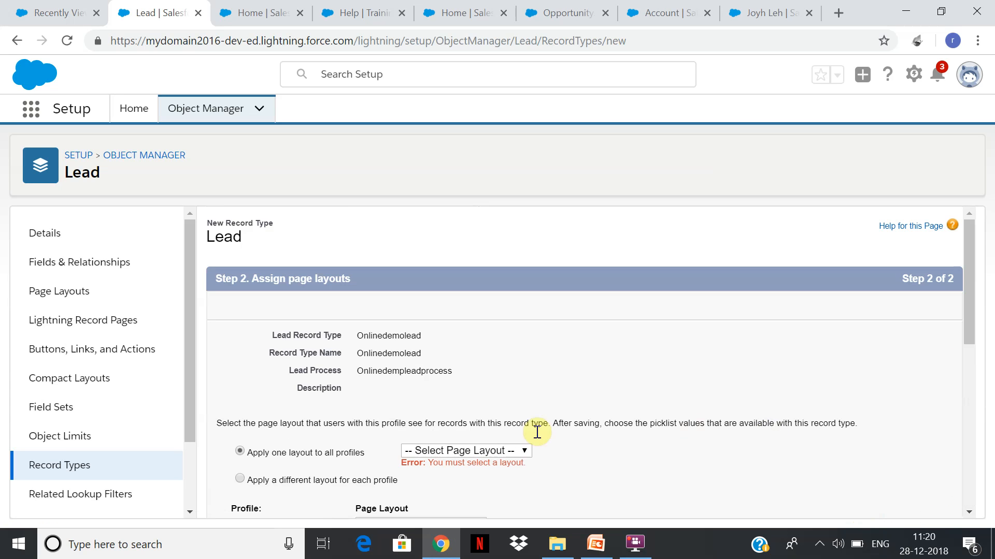
click(520, 450)
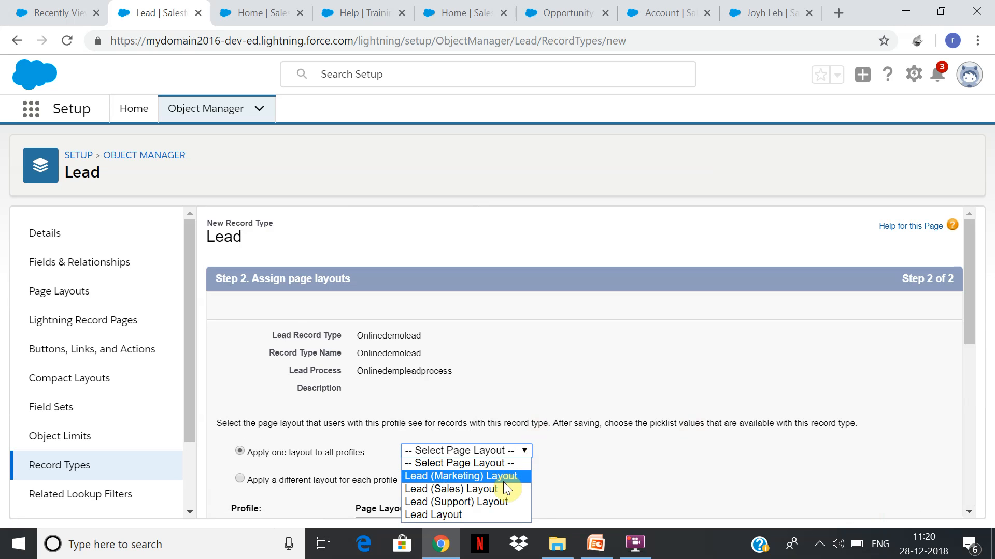
click(506, 491)
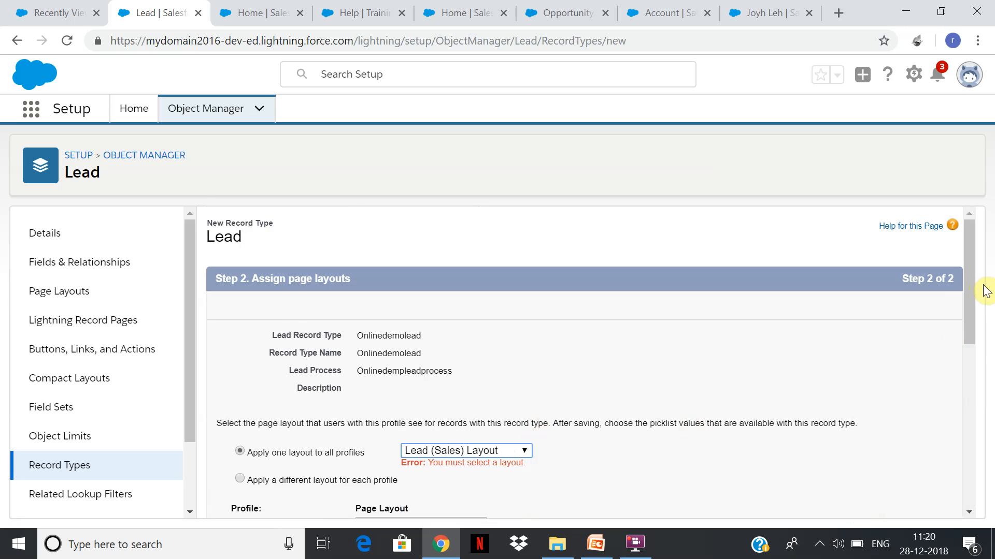
scroll(953, 422, down, 8)
click(901, 503)
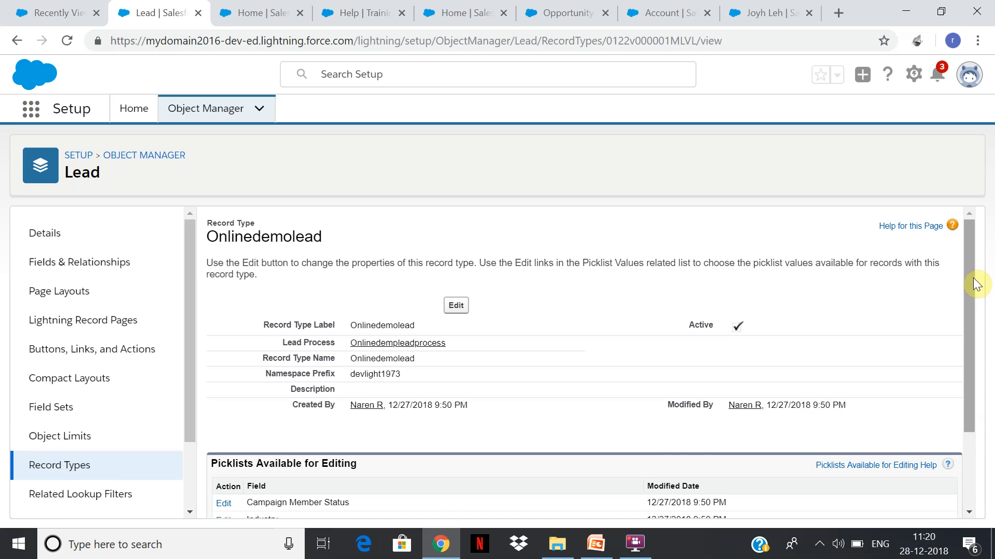
- Start a new lead from the Leads list using the Onlinedemolead record type
click(958, 441)
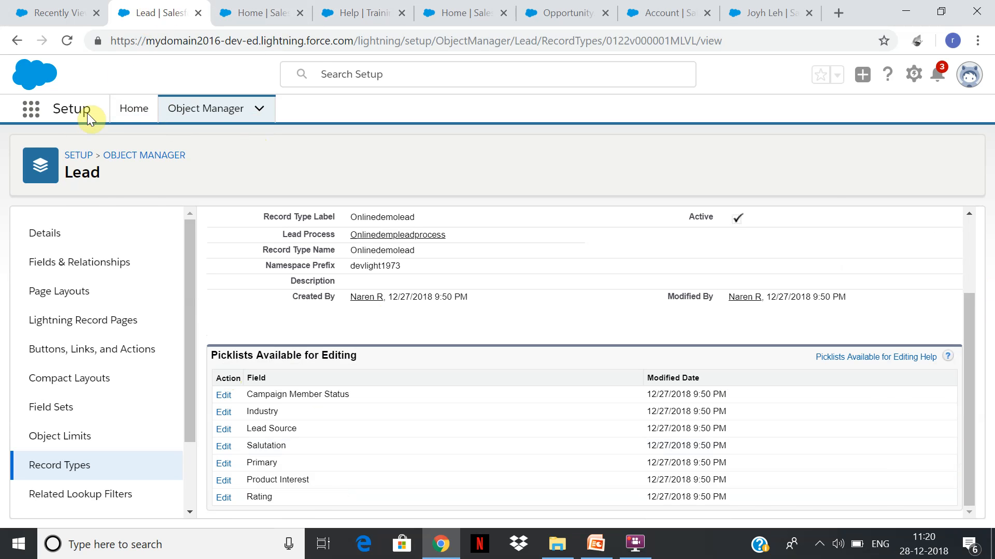
click(36, 11)
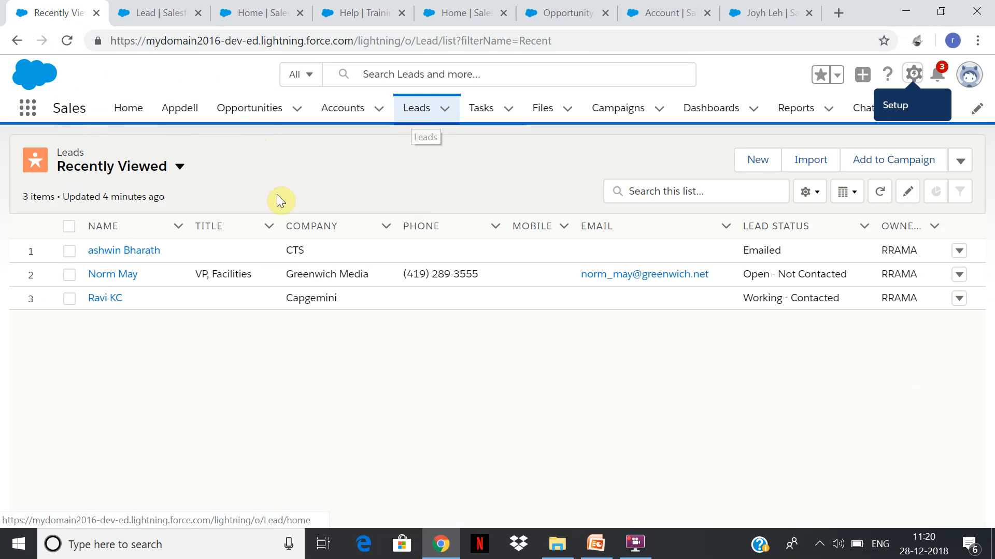
click(757, 166)
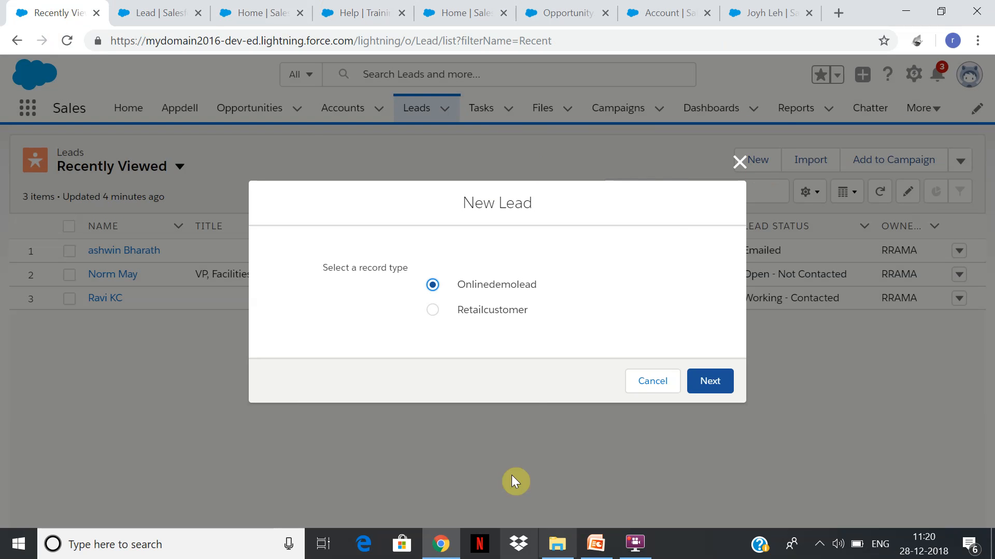
click(708, 385)
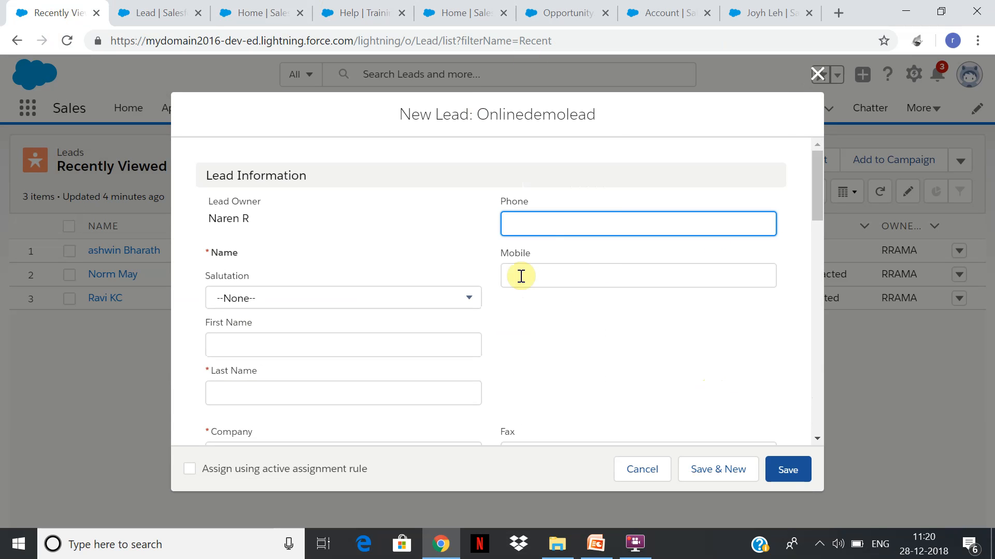
- Set the new lead's salutation to Mr., enter the first and last name, and set the company to Mahindra
click(401, 294)
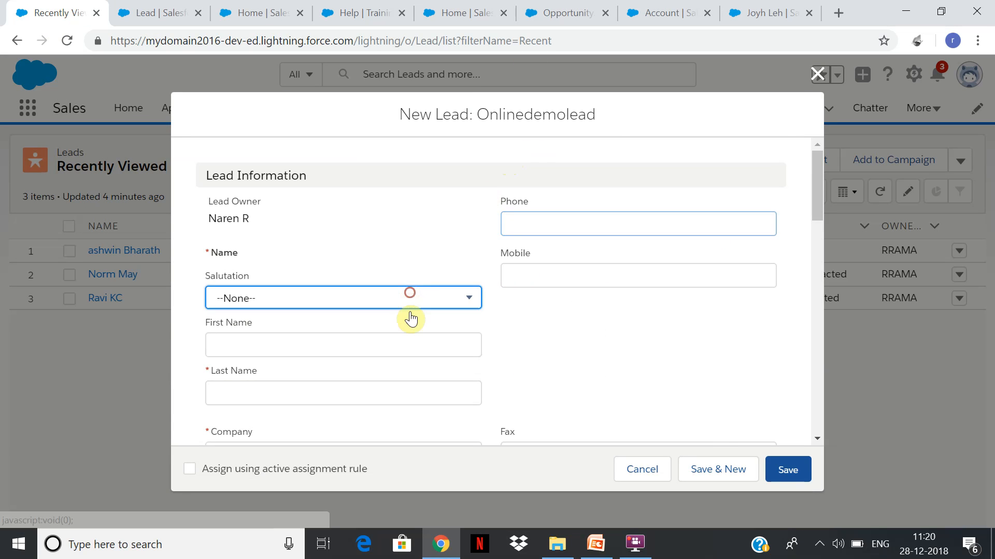
click(397, 317)
click(392, 345)
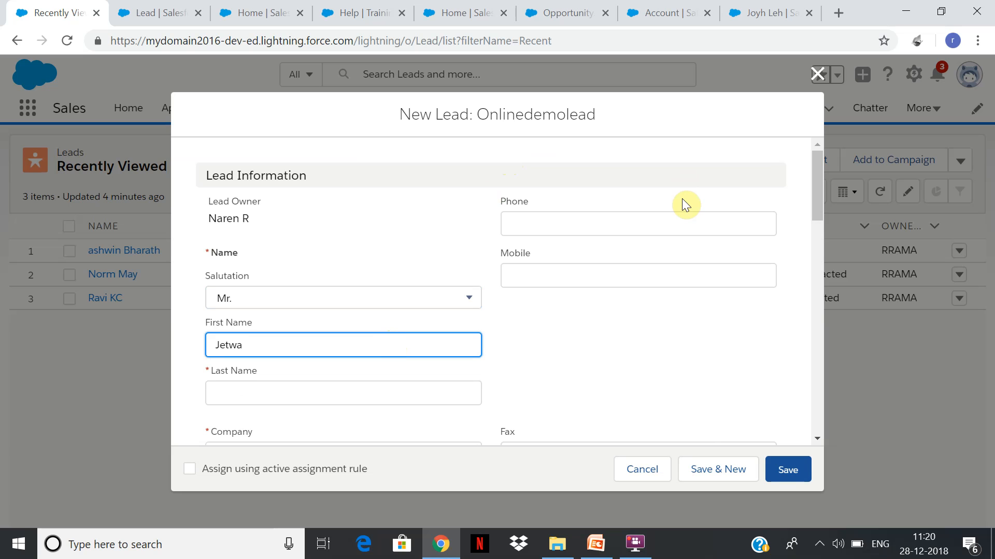
click(289, 393)
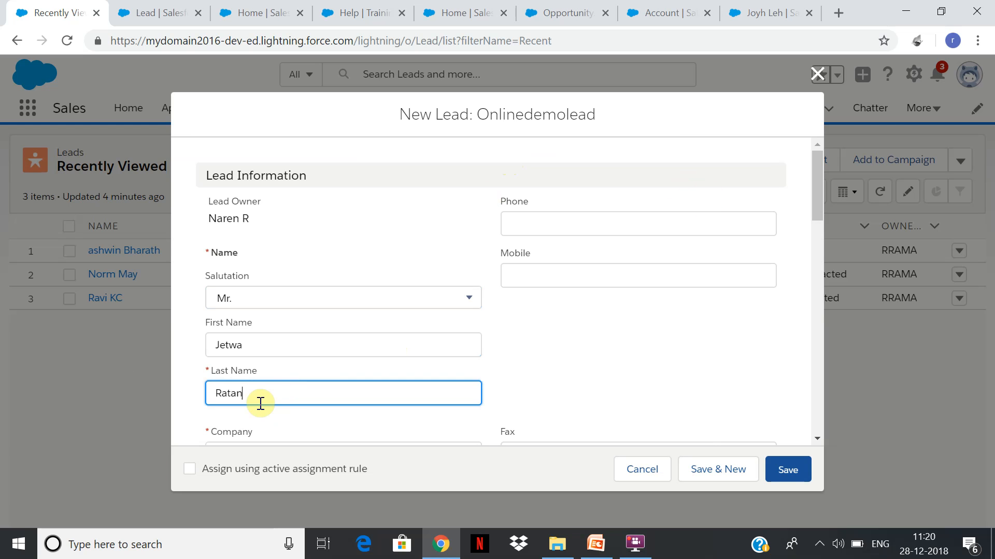
scroll(816, 179, down, 6)
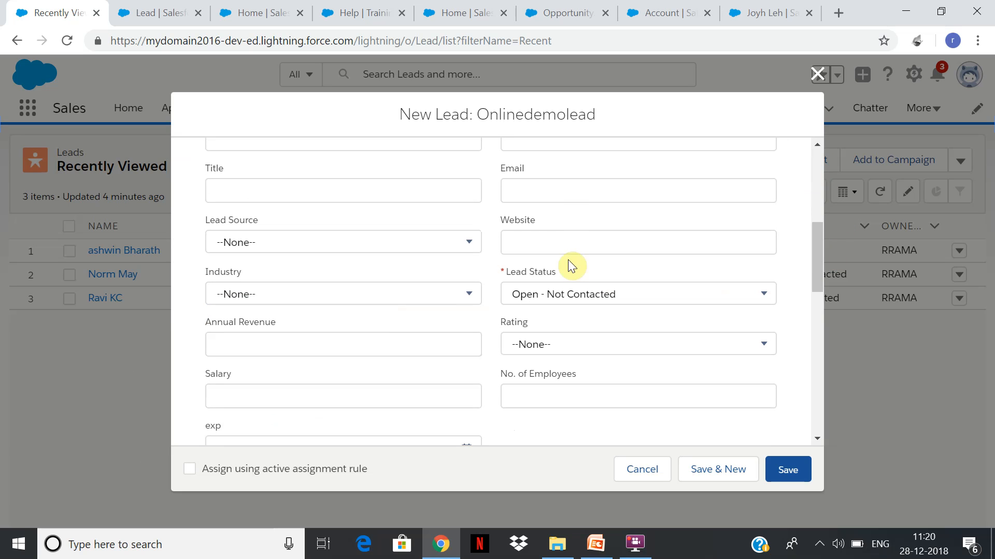
scroll(816, 257, up, 5)
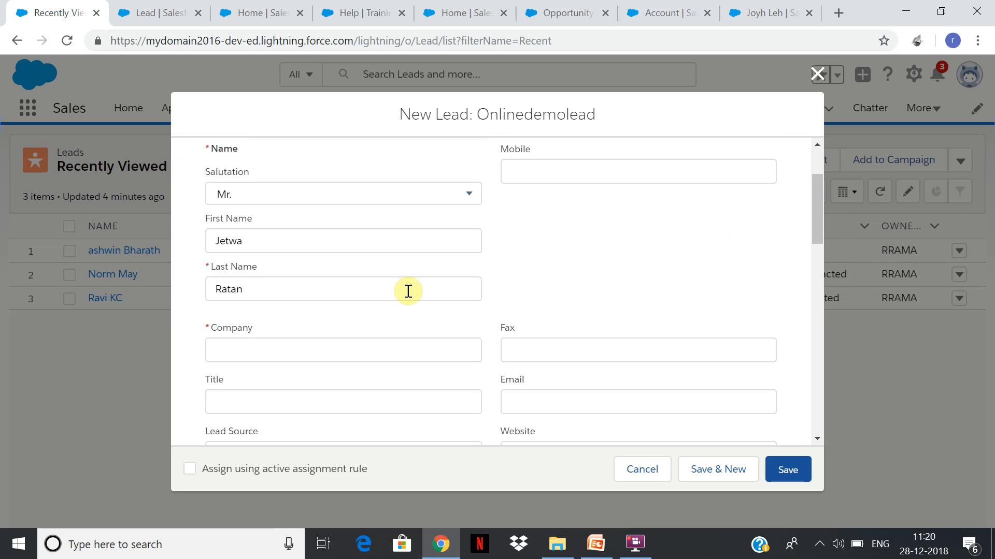
click(372, 347)
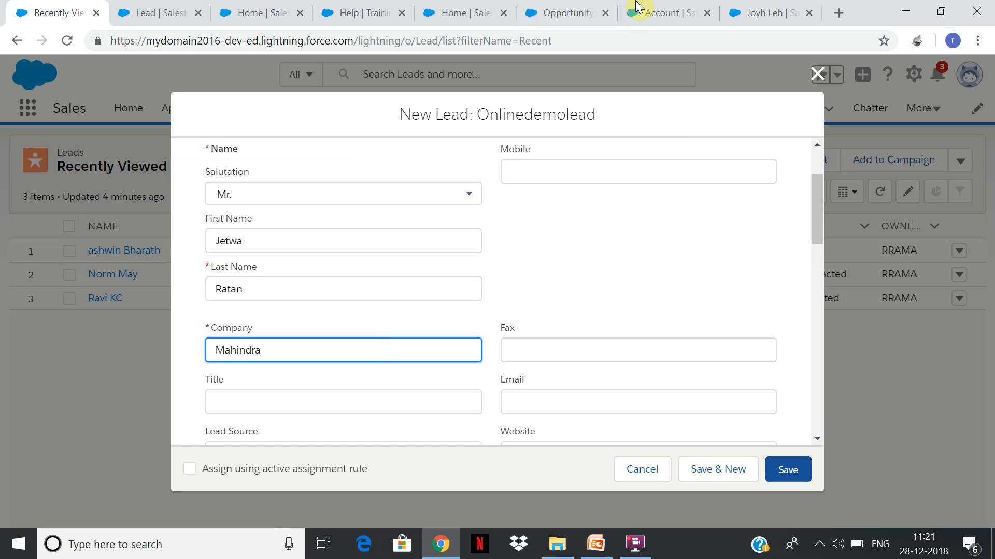
- Examine the new lead's Lead Status options and the Onlinedemolead record type page in Setup, and return to the lead form
drag(823, 196, 823, 244)
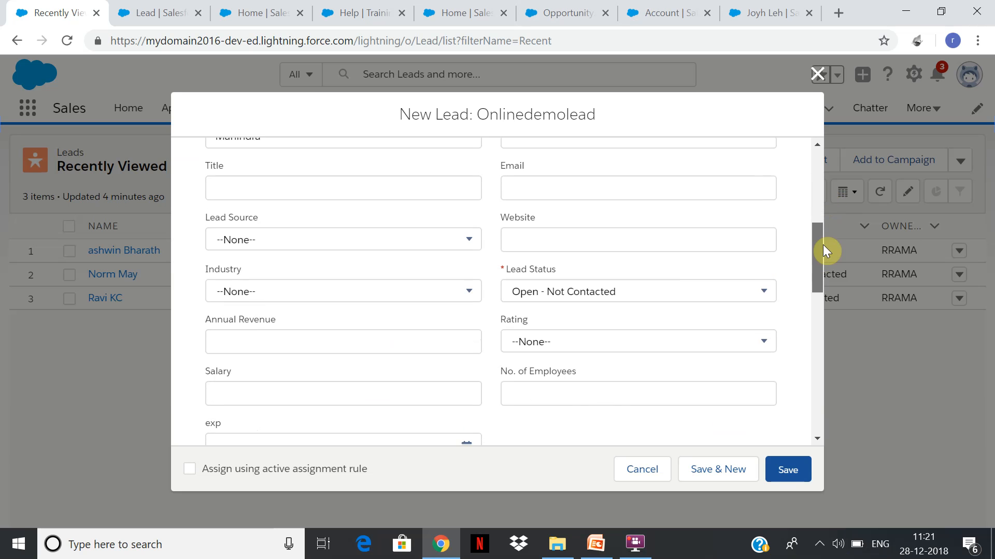
click(645, 294)
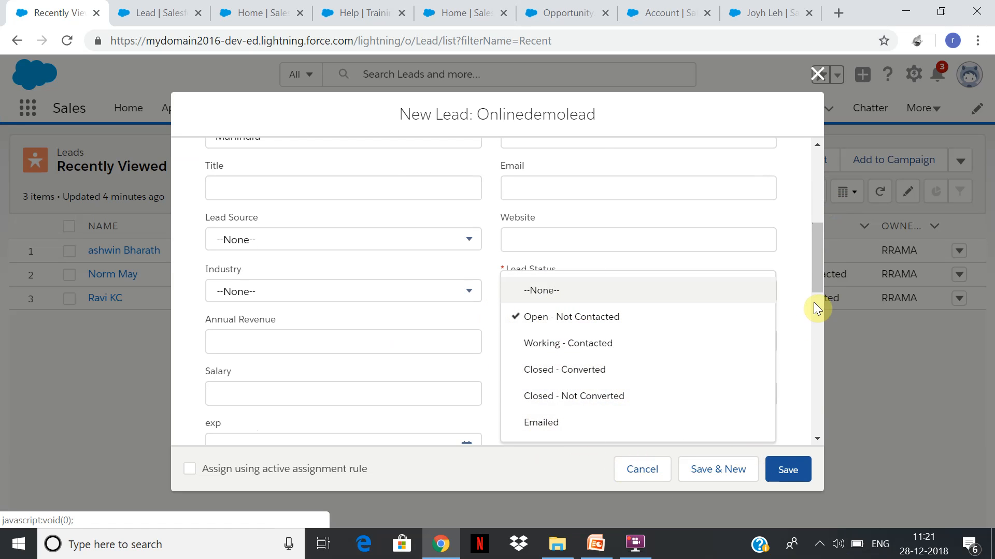
click(176, 12)
click(212, 7)
click(166, 11)
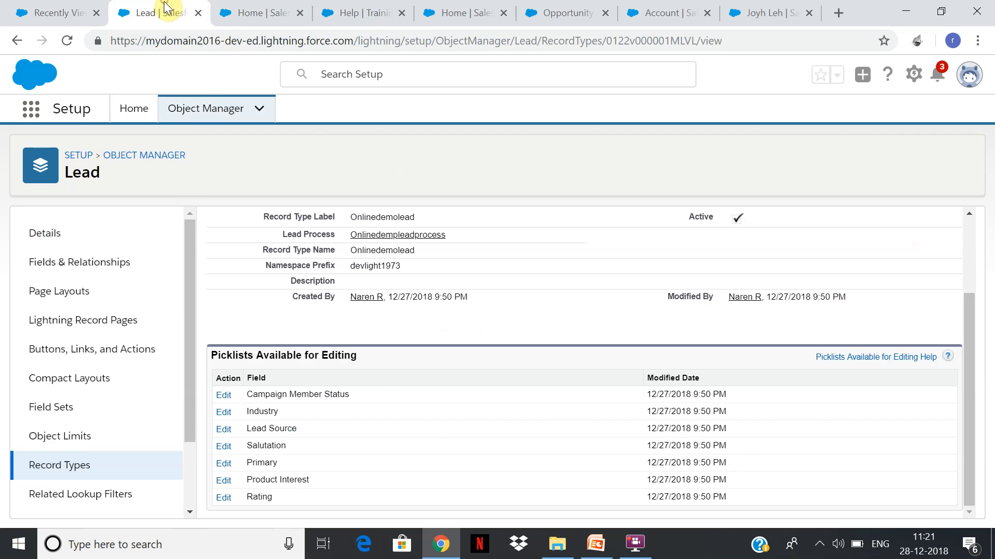
click(78, 10)
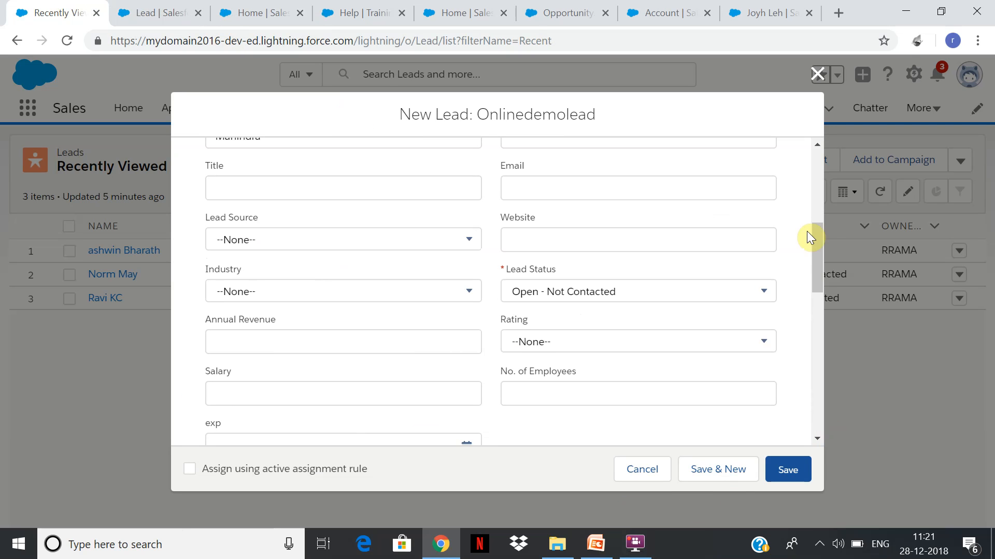
- Set the new lead's Product Interest to GC1000 series and save the lead
drag(822, 267, 802, 409)
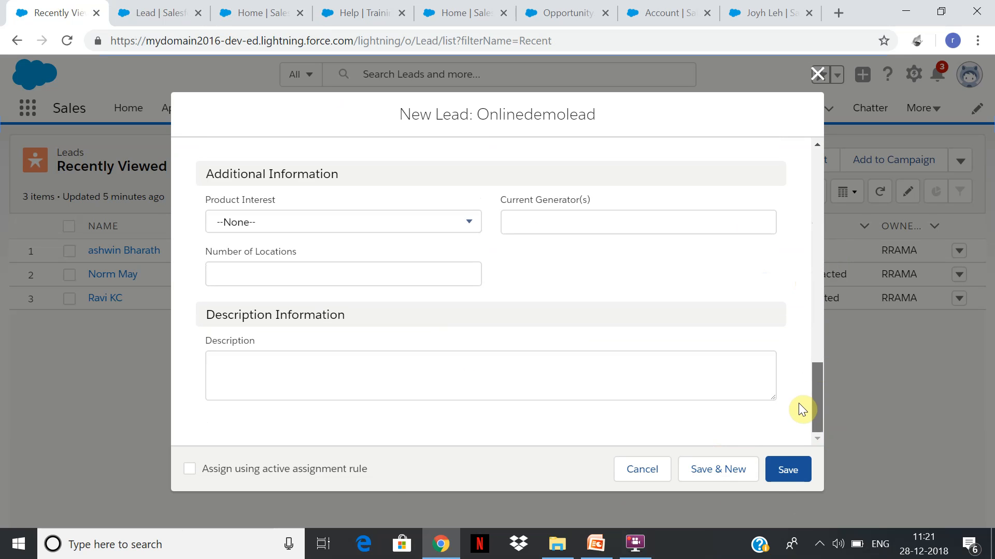
click(469, 220)
drag(462, 243, 444, 282)
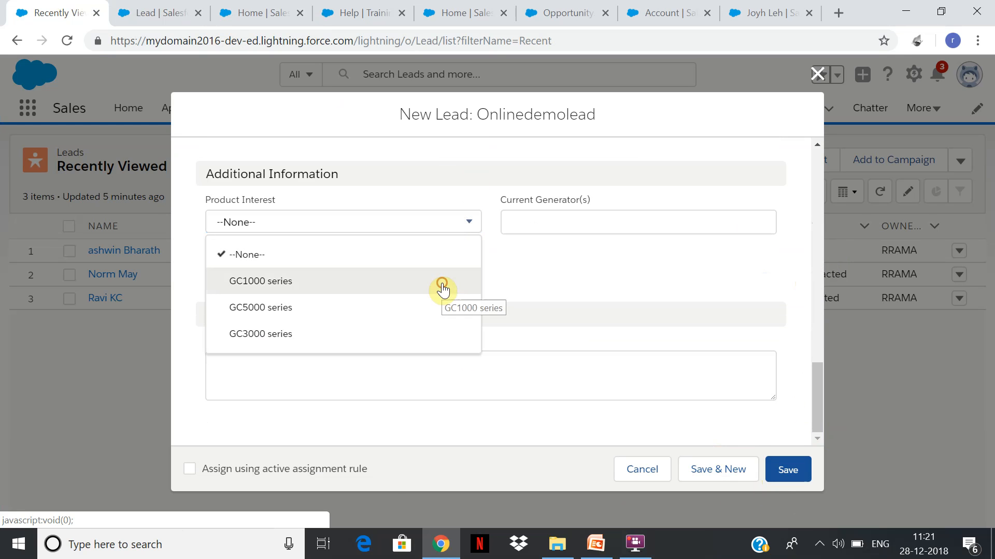
click(444, 282)
click(779, 472)
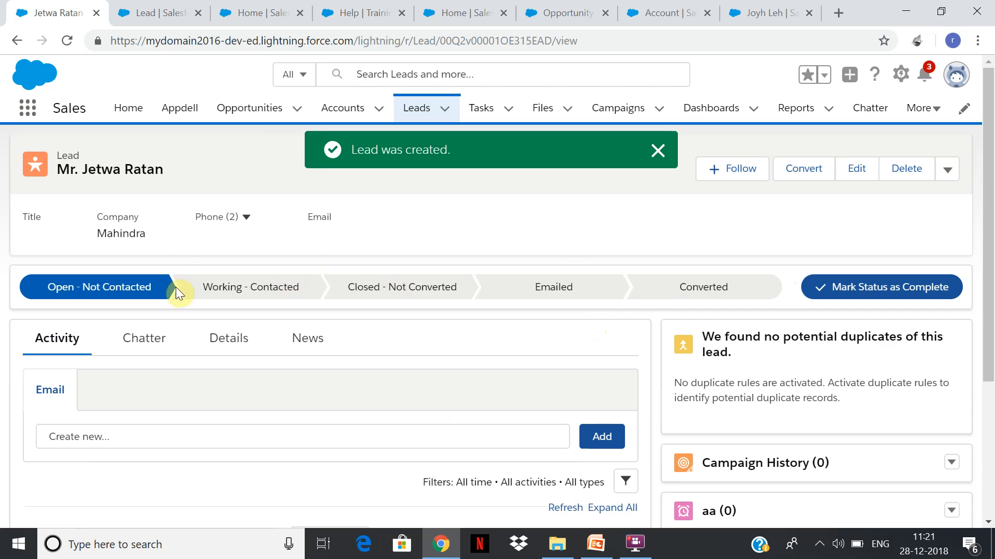
- Compare the status path on the new Mahindra lead with the selected values of the Onlinedempleadprocess lead process in Setup
click(250, 11)
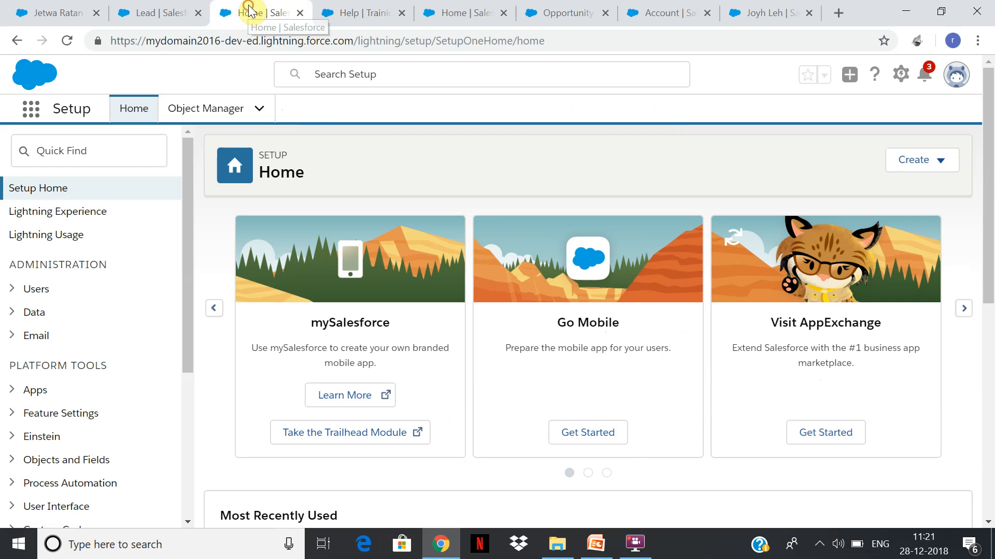
click(92, 152)
text(lea)
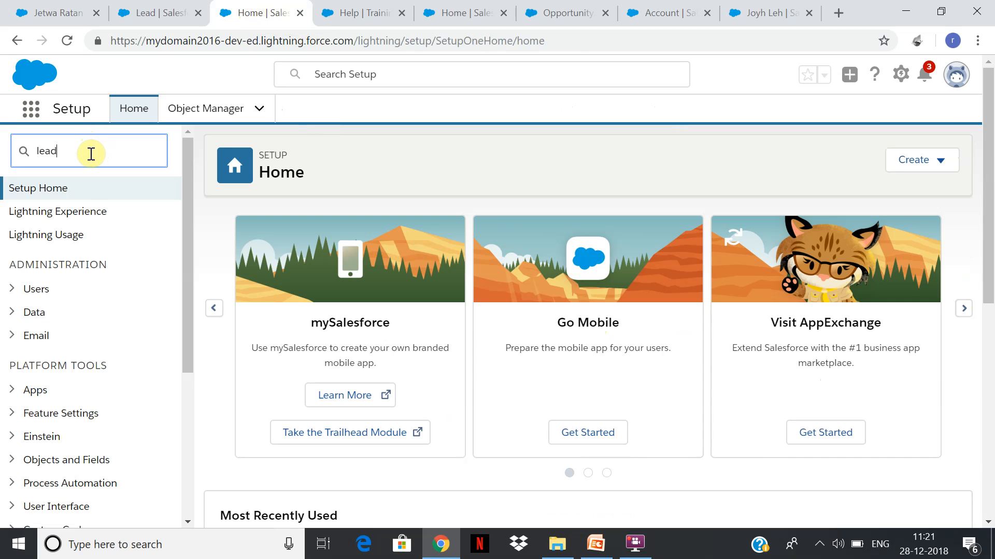
text(d)
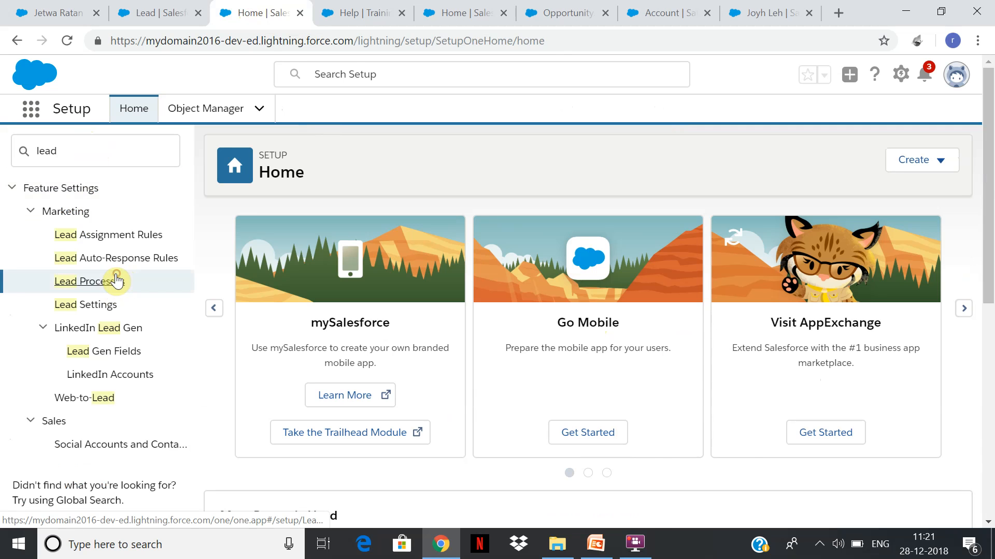
click(52, 11)
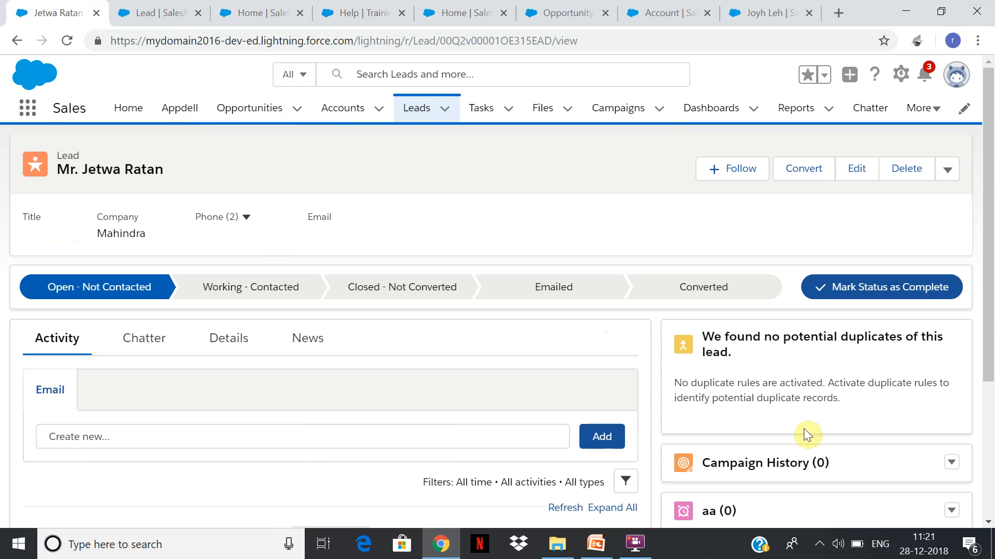
click(259, 13)
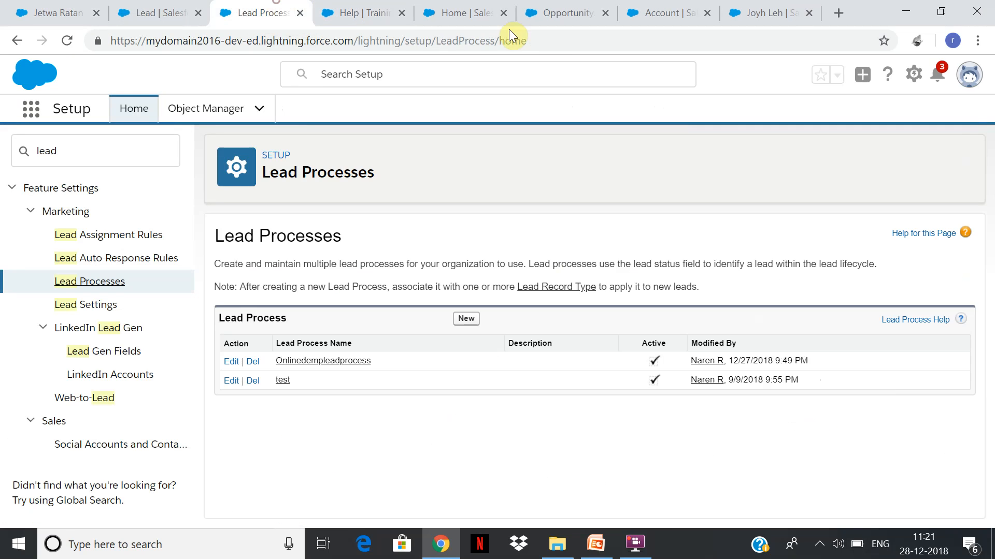
click(341, 361)
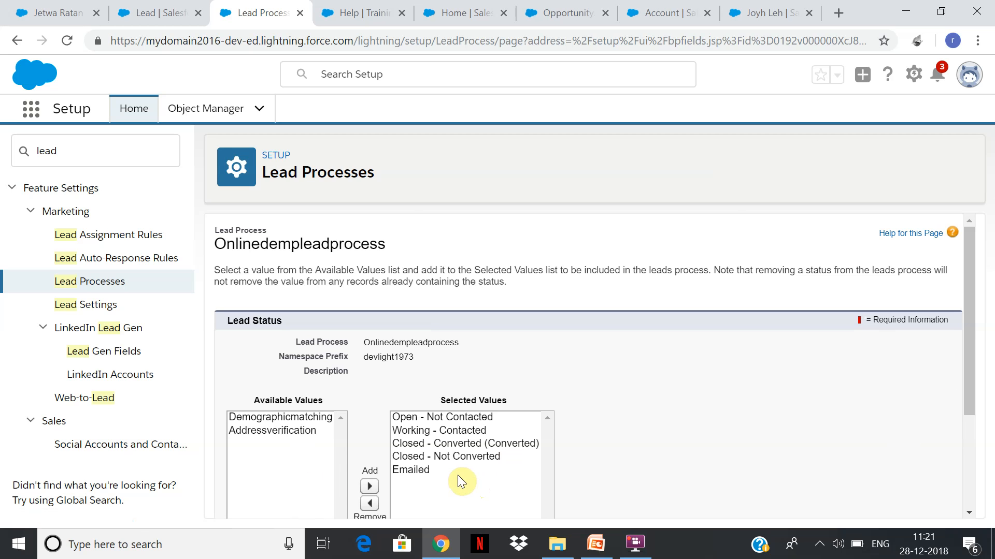
click(136, 11)
click(67, 10)
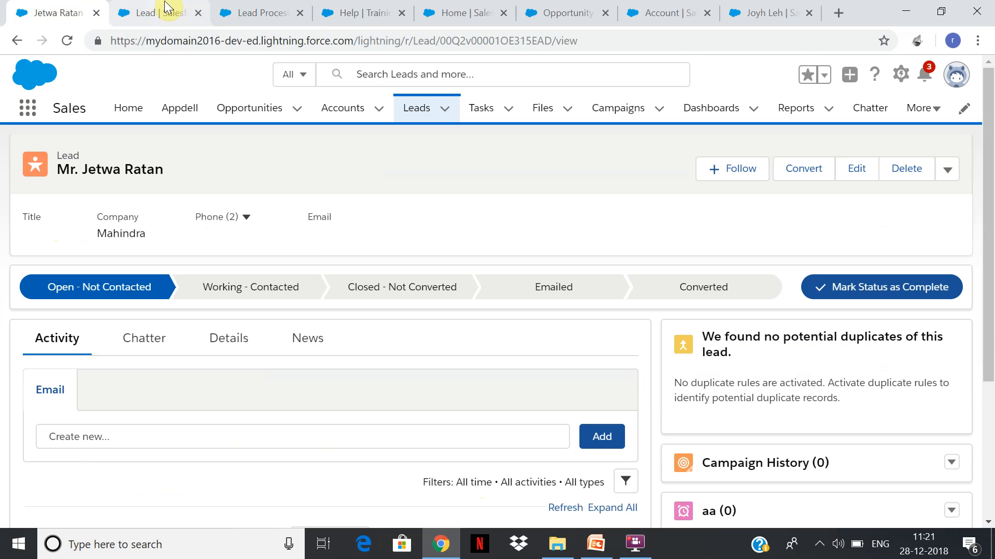
click(255, 10)
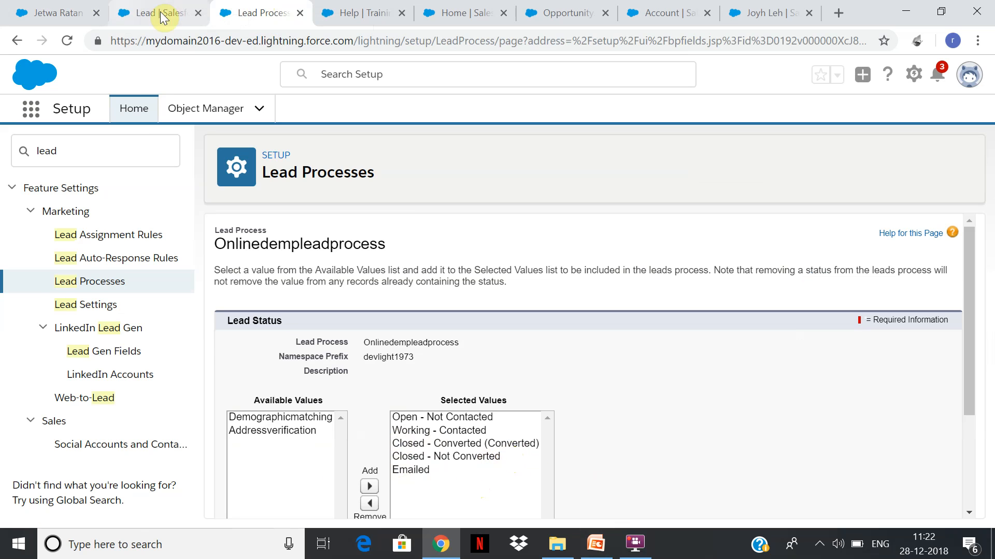
click(126, 8)
click(97, 7)
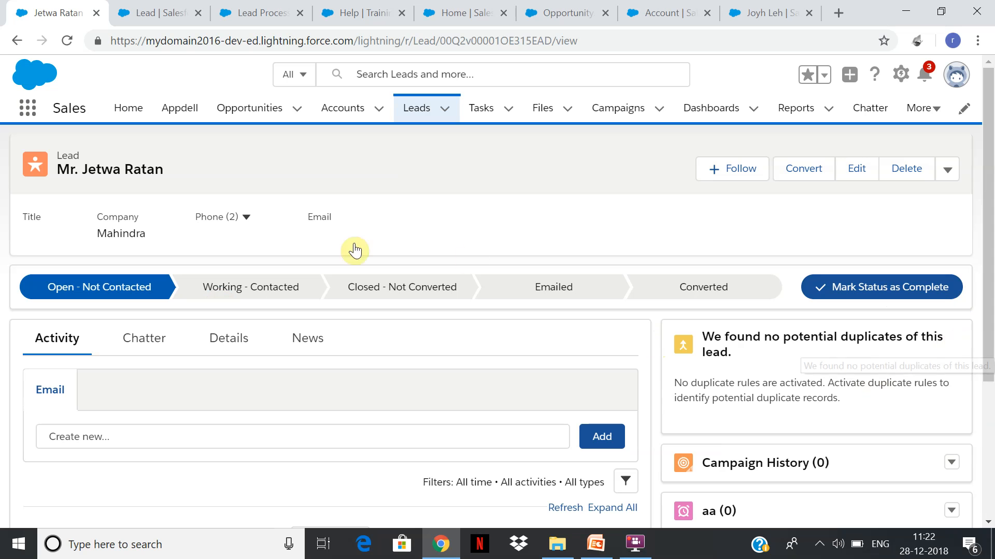
click(845, 173)
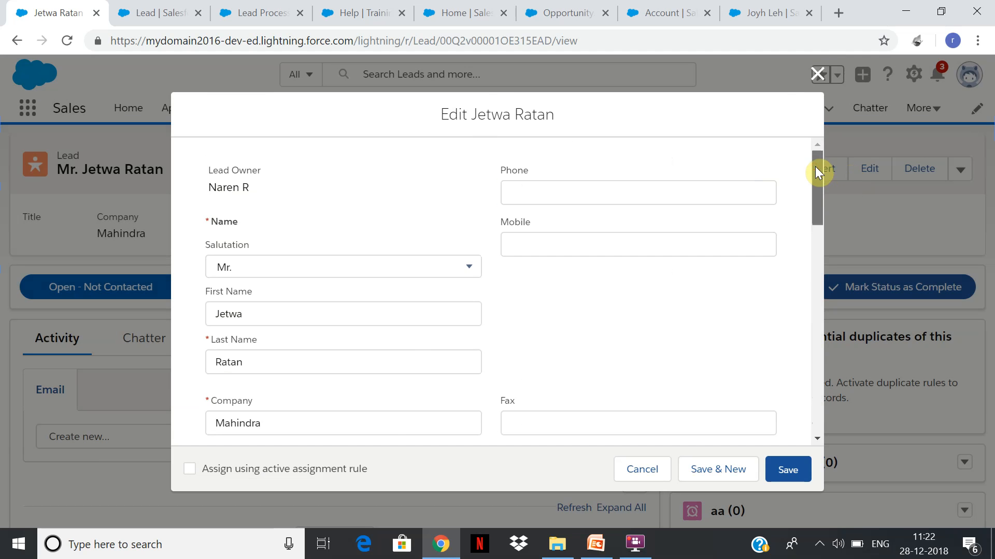
drag(815, 164, 779, 393)
click(818, 75)
- Change the Mahindra lead's record type to Retailcustomer and save the lead
click(952, 170)
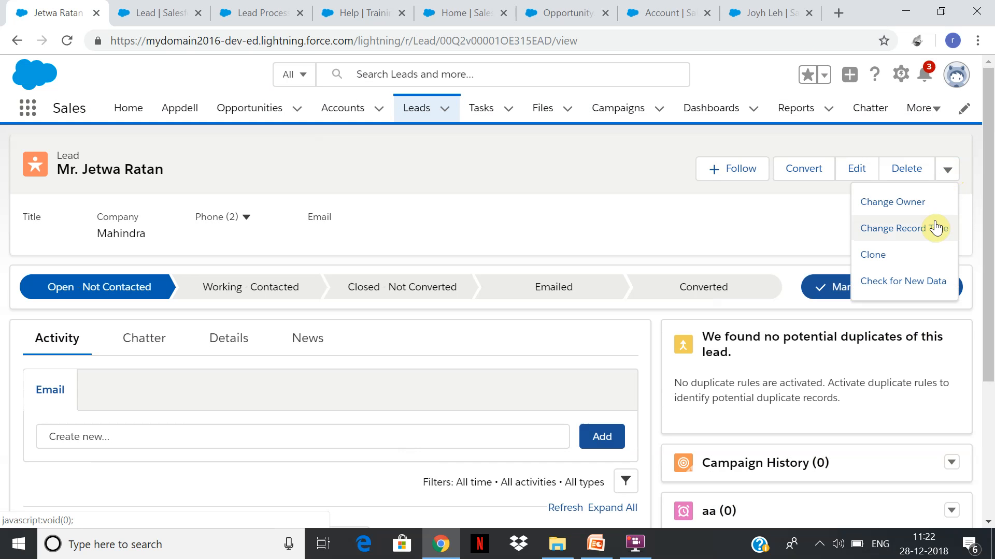
click(927, 239)
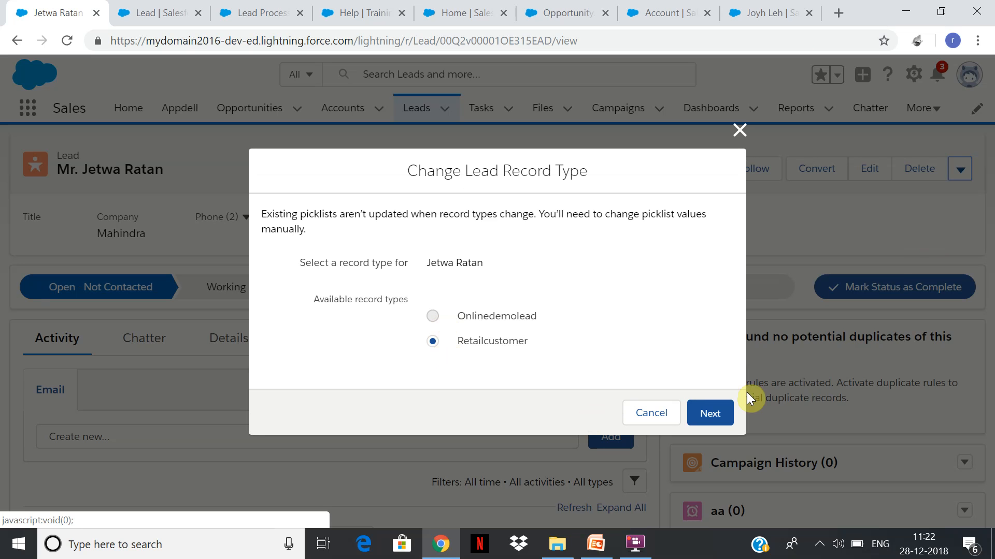
click(717, 413)
click(789, 474)
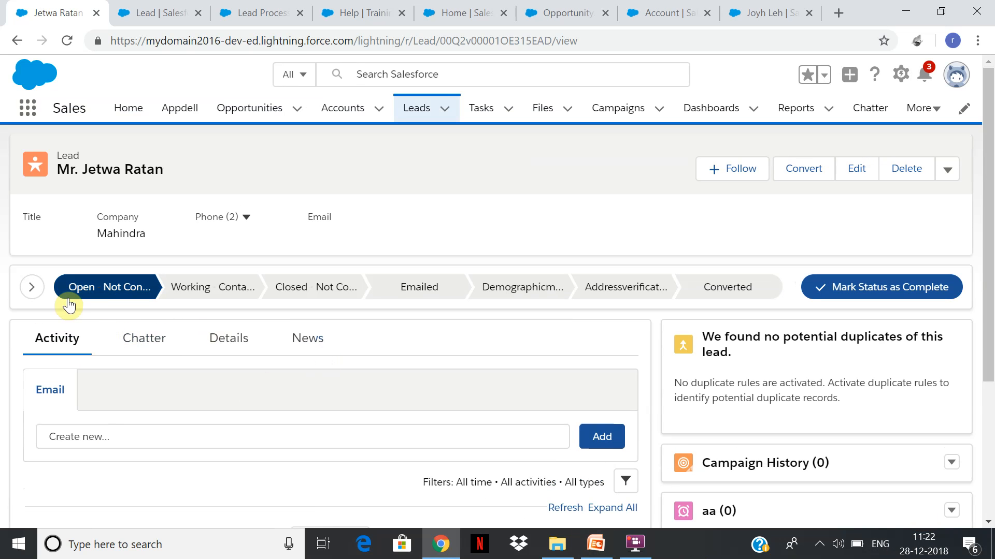
- Examine the key fields and guidance for the lead's Open - Not Contacted stage, and close the key fields form without changes
click(31, 290)
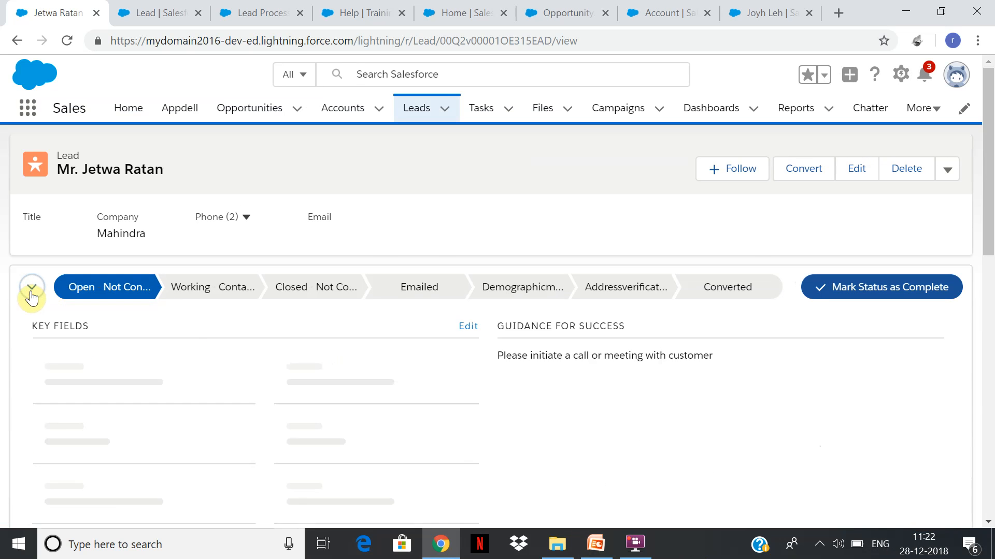
click(471, 327)
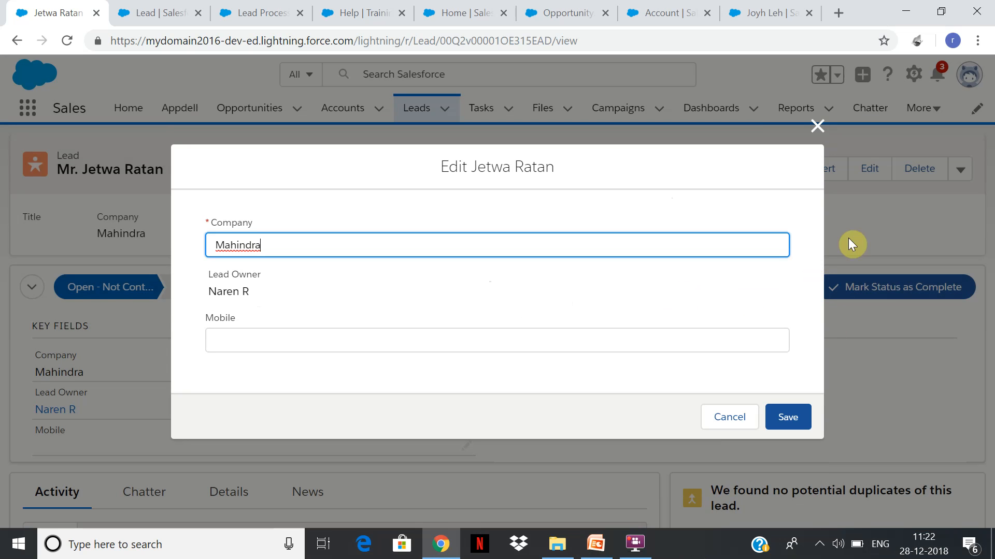
click(743, 420)
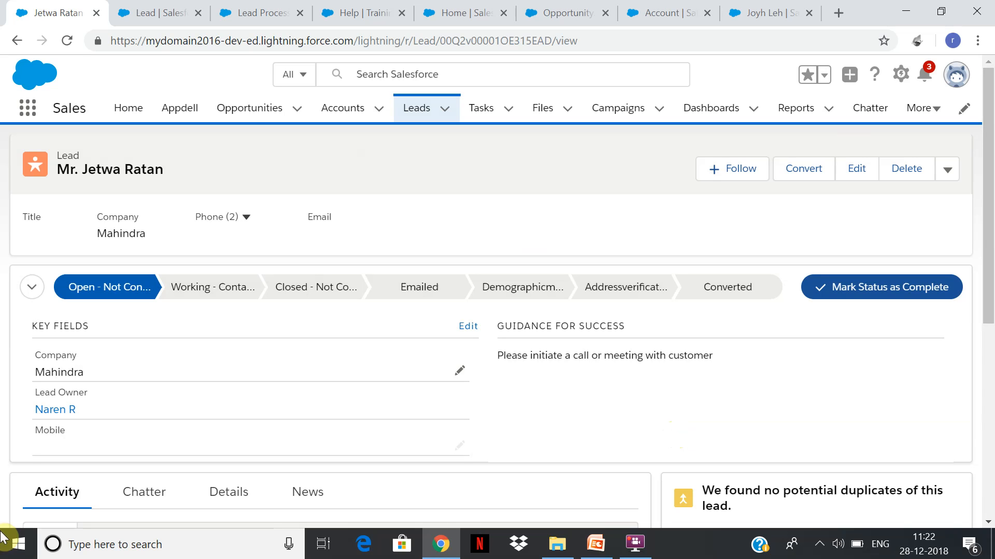
- Open the United Oil Plant Standby Generators opportunity from the Opportunities list
click(255, 105)
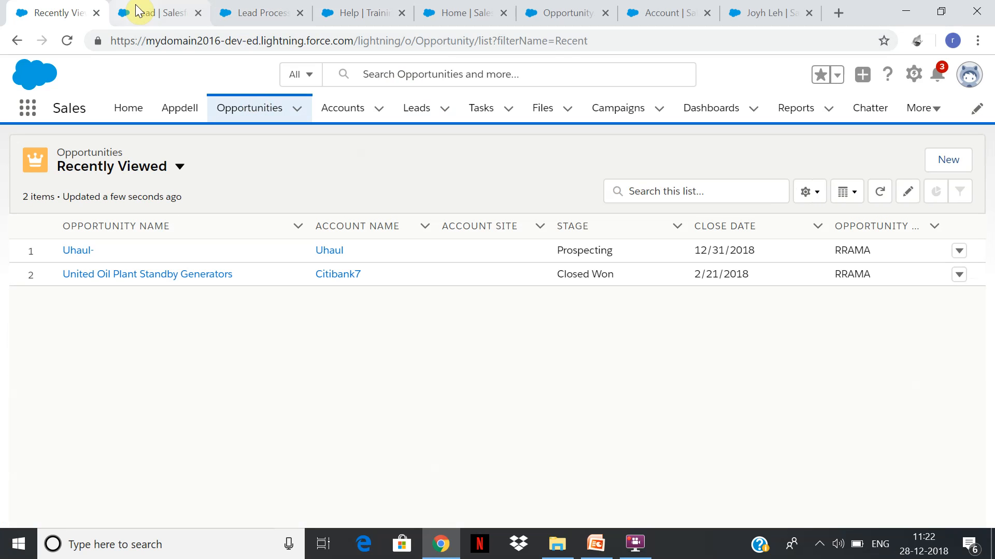
click(105, 275)
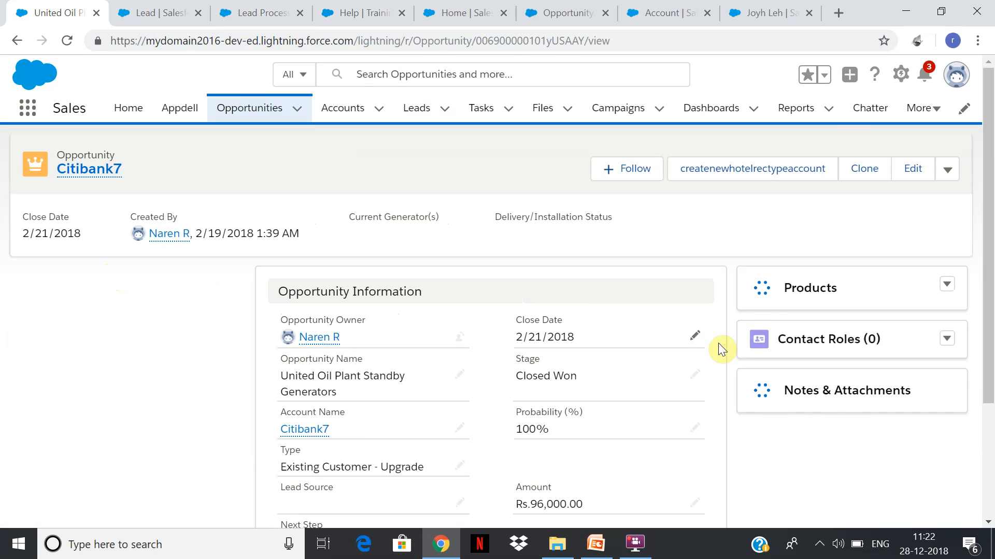
- Find the Sales Processes page in Setup by searching for "sales process" and open the OnlineDemosp process
click(163, 11)
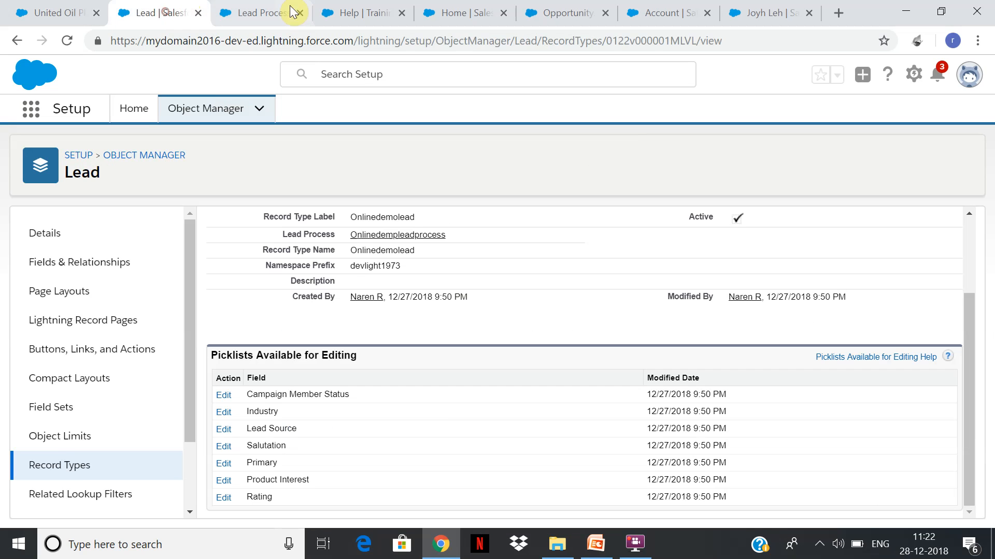
click(269, 7)
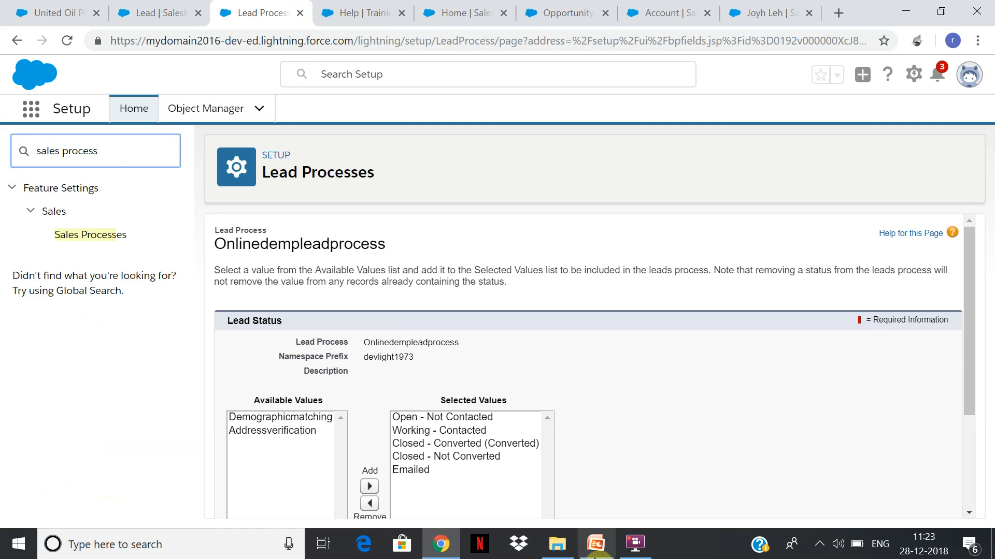
click(109, 238)
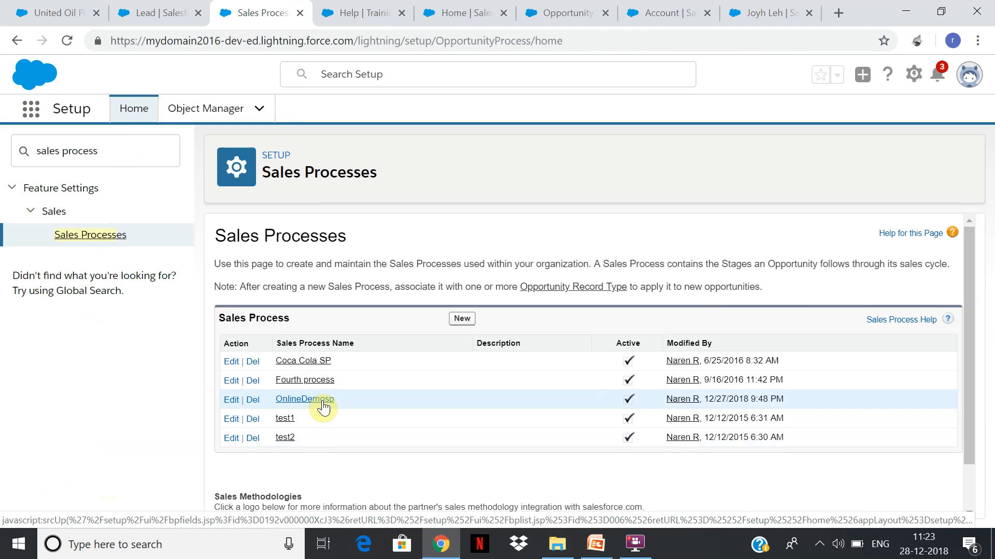
click(321, 400)
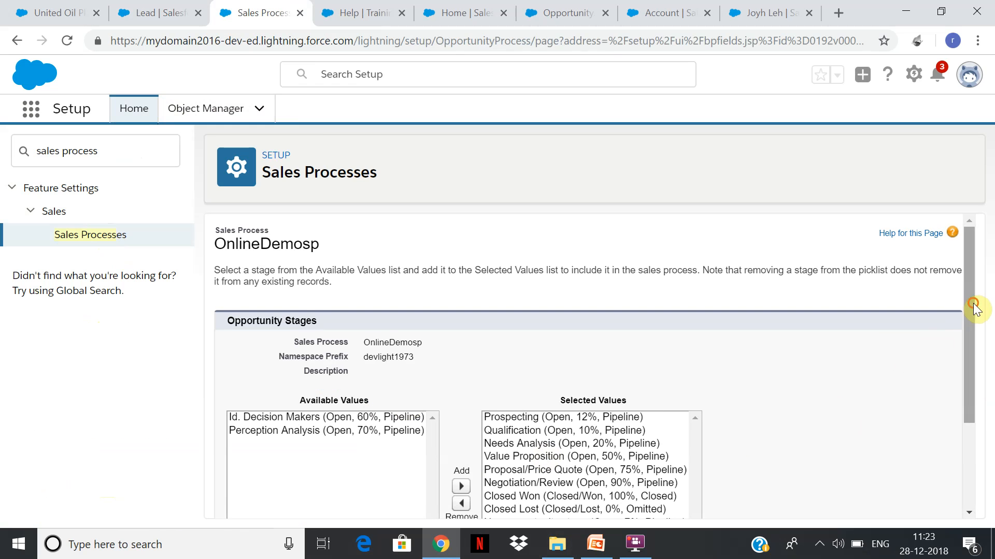
- Remove Needs Analysis, Value Proposition, Proposal/Price Quote and Negotiation/Review from the selected stages of the OnlineDemosp sales process
drag(971, 306, 976, 378)
click(545, 432)
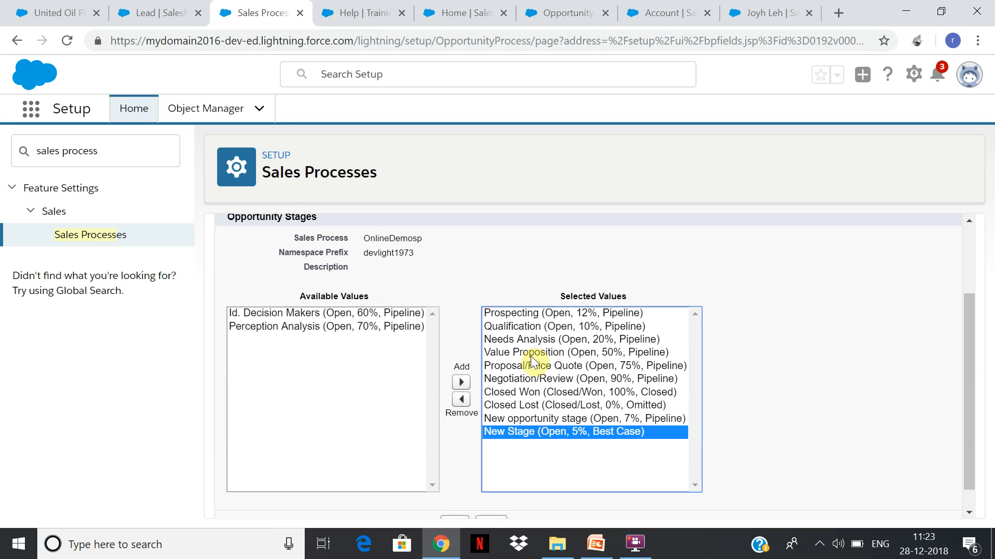
shift+click(531, 340)
click(536, 405)
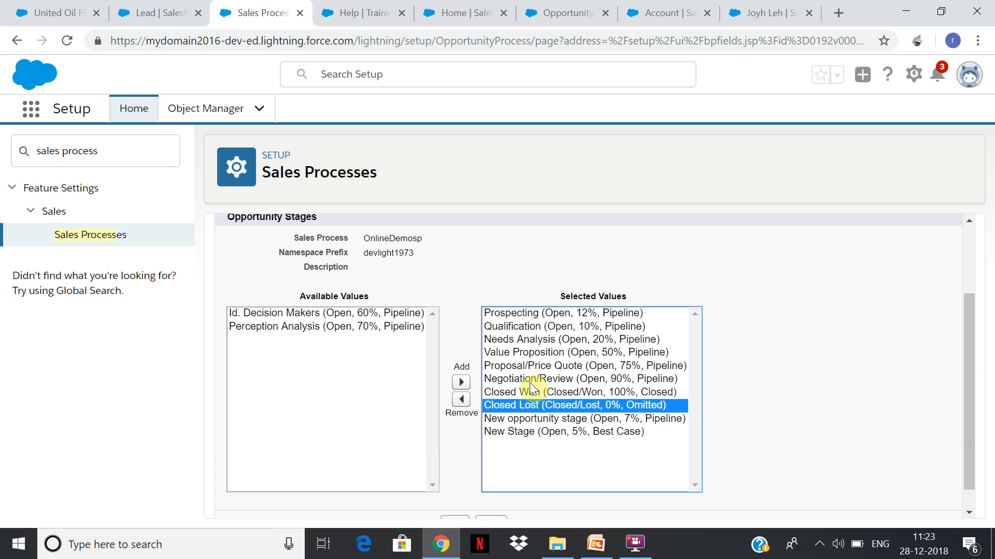
click(529, 383)
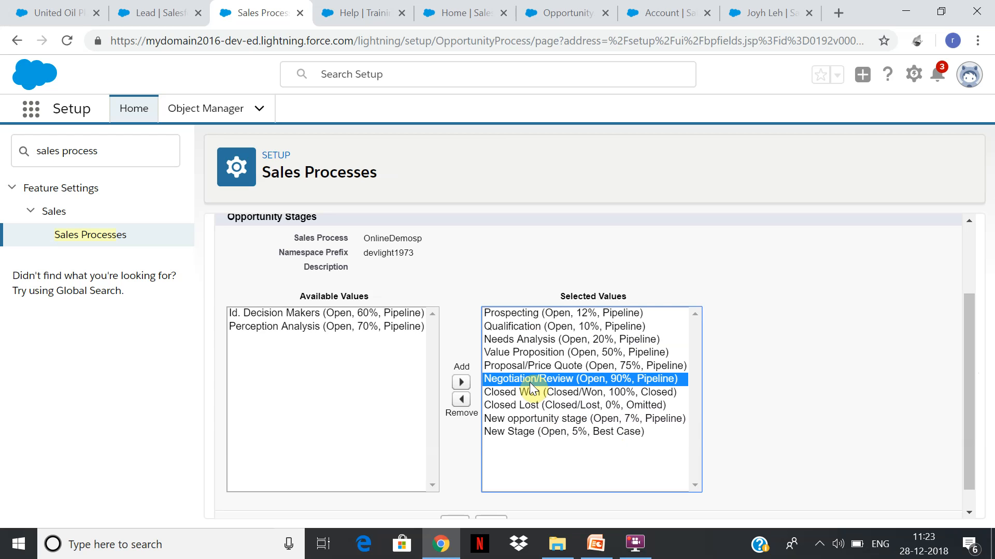
key(shift+Up)
key(shift+Up)
key(shift+Up)
key(shift+Up)
key(shift+Down)
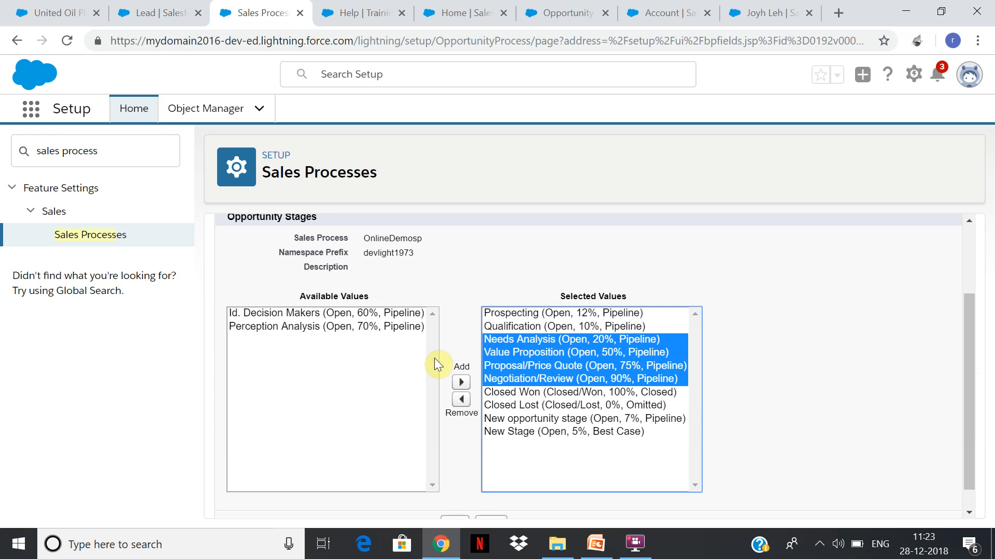
click(461, 399)
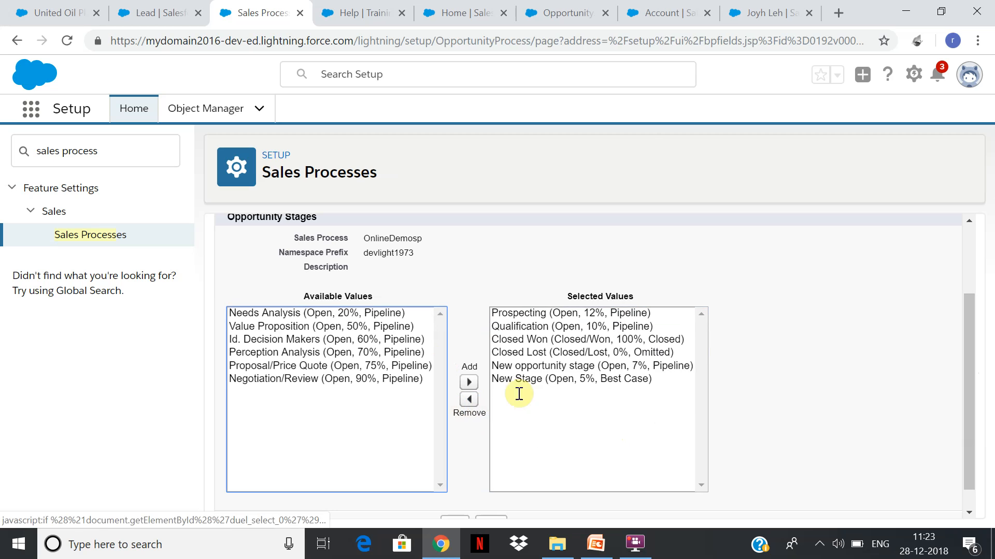
- Remove New opportunity stage and New Stage from OnlineDemosp's selected stages and save the sales process
click(547, 368)
key(shift+Down)
click(469, 402)
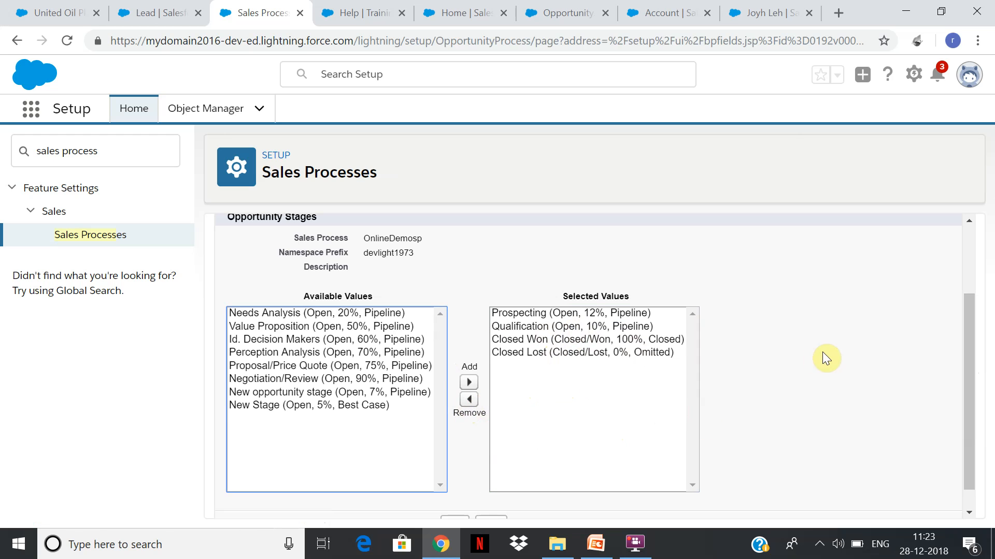
scroll(965, 340, down, 1)
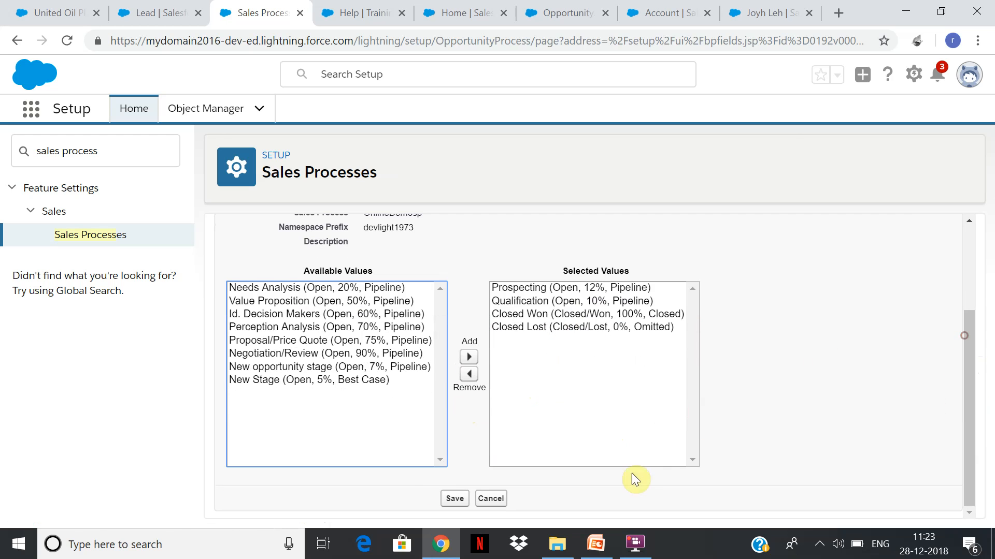
click(452, 499)
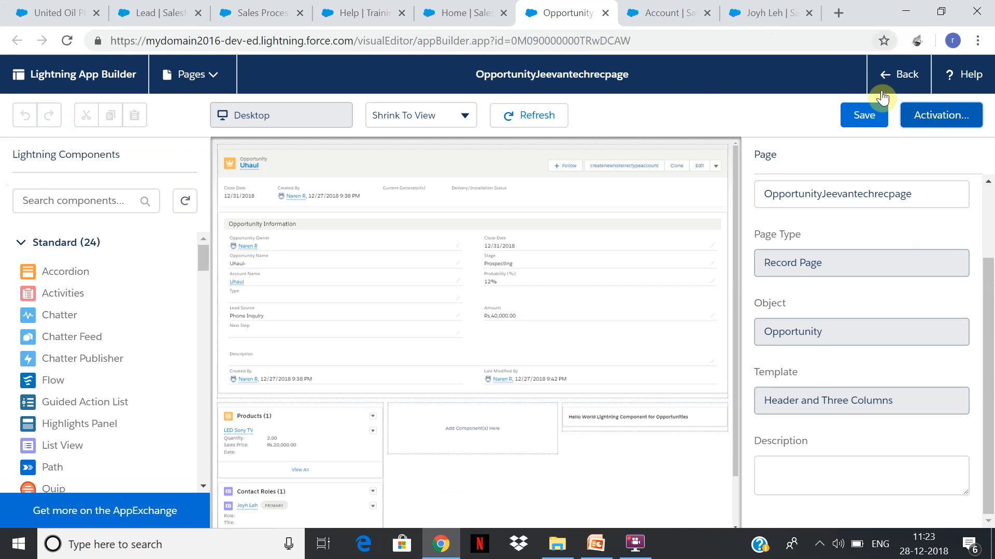
- Save the OpportunityJeevantechrecpage record page and leave the Lightning App Builder
click(860, 127)
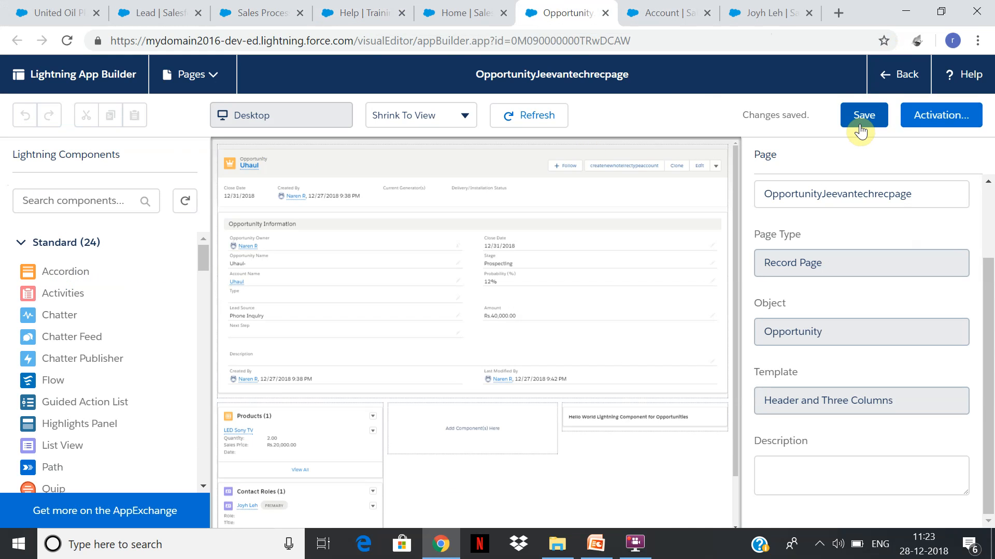
click(888, 75)
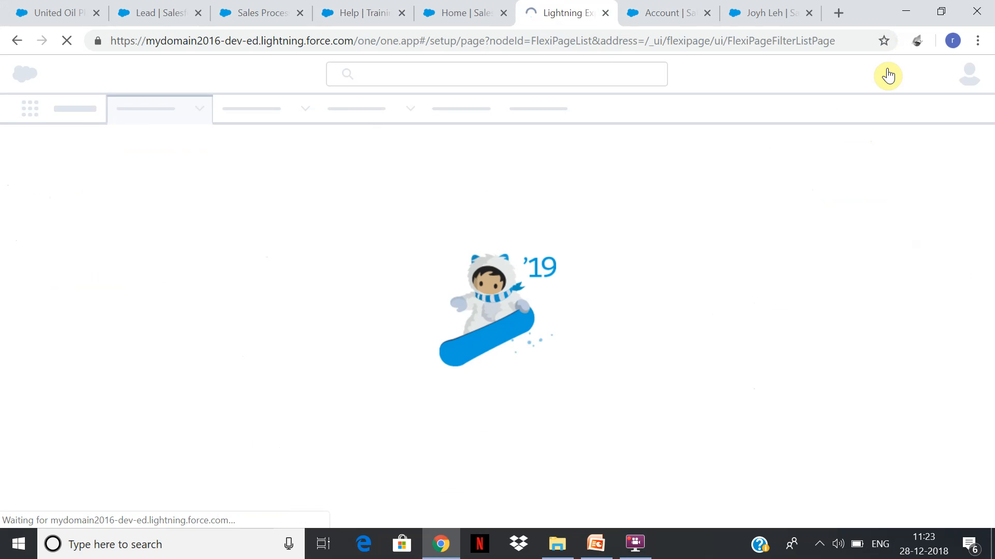
- Return to the Sales app and open the Opportunities list
right_click(703, 453)
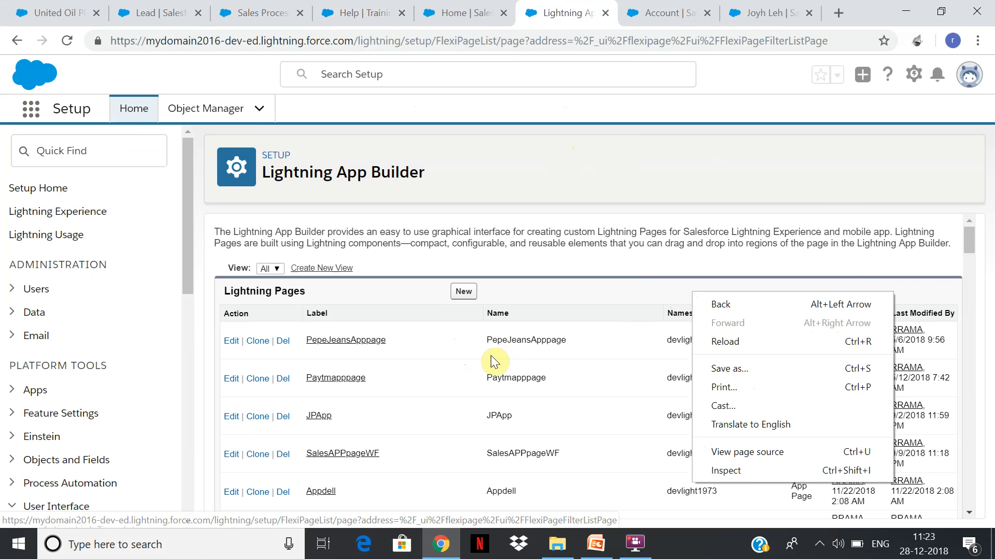
click(819, 250)
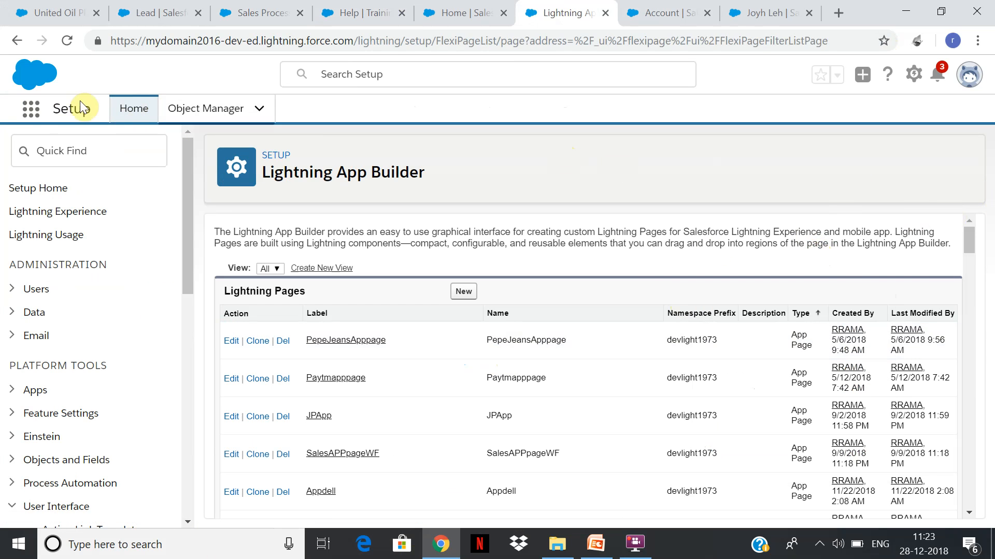
click(60, 7)
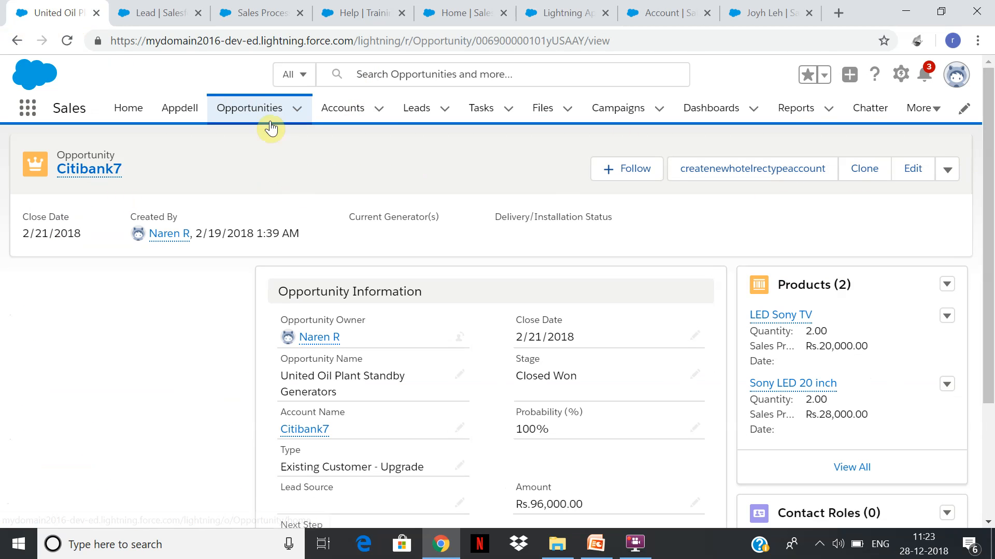
click(274, 111)
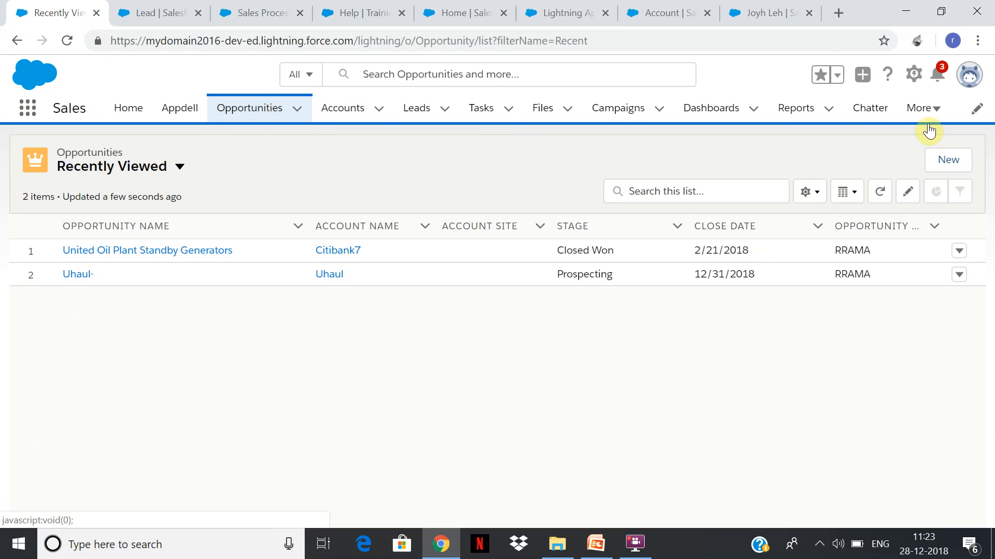
click(952, 171)
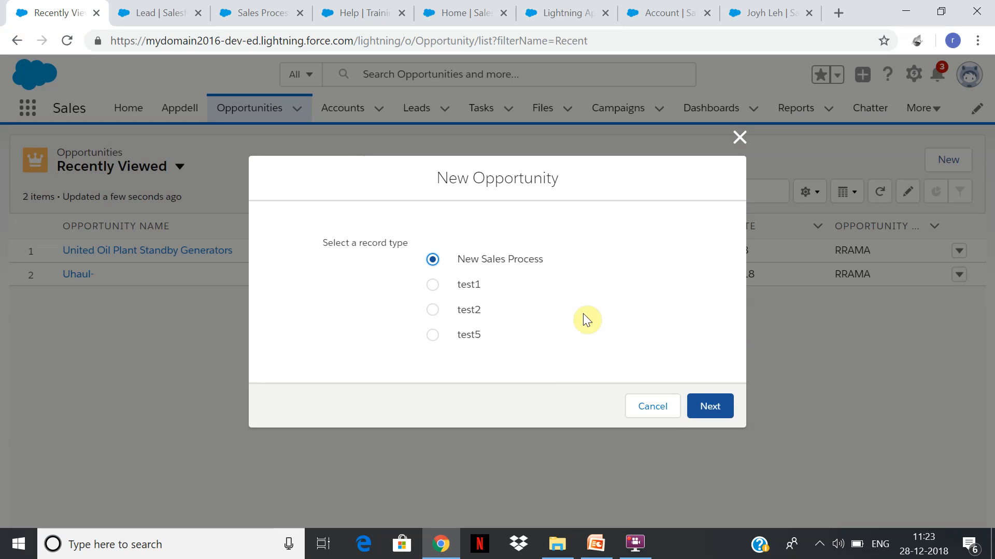
click(719, 411)
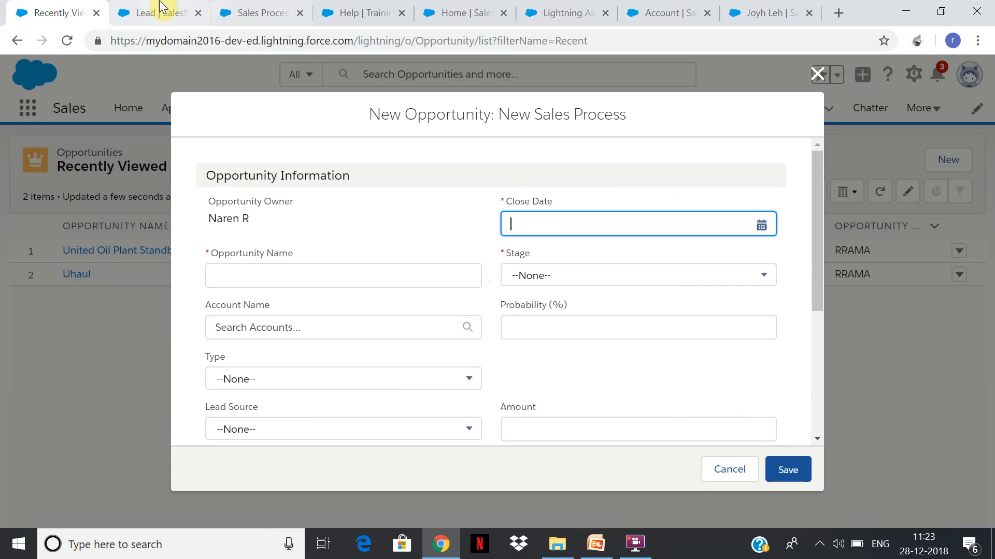
click(159, 8)
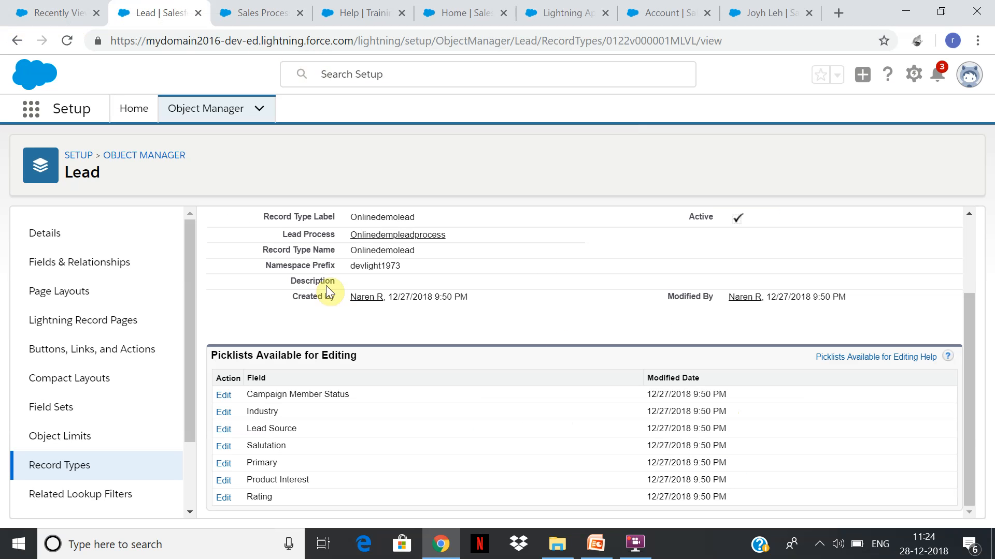
click(41, 11)
click(817, 75)
click(947, 156)
click(740, 137)
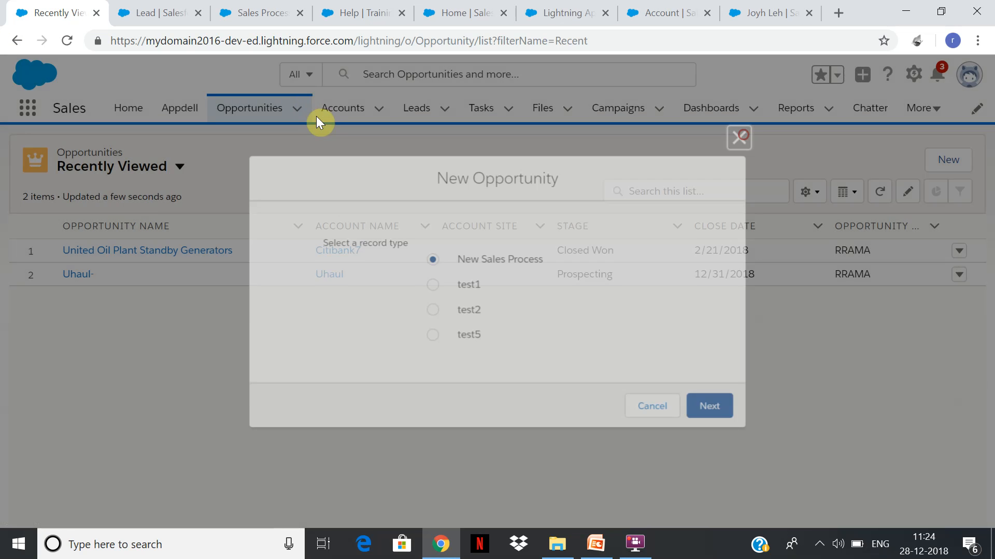
click(360, 111)
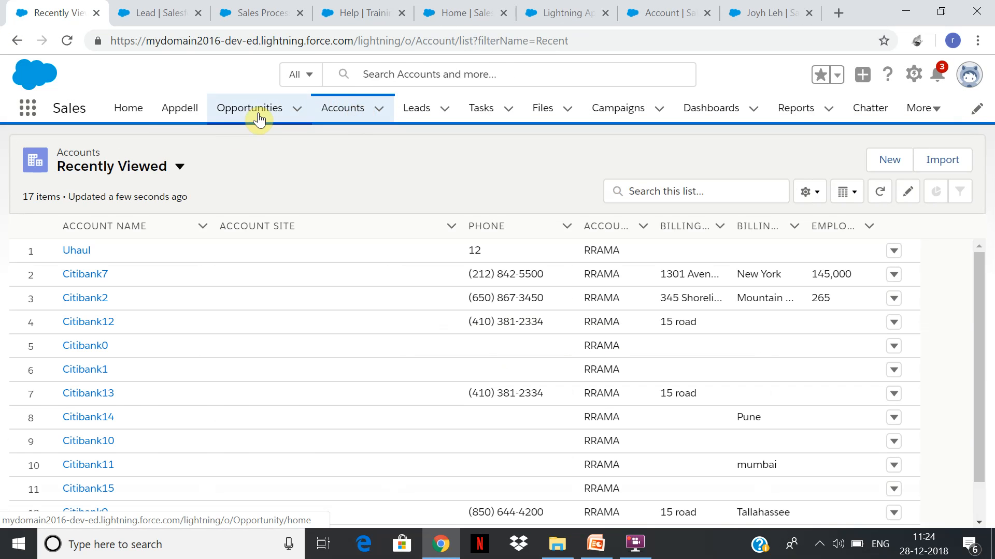
click(258, 116)
click(953, 167)
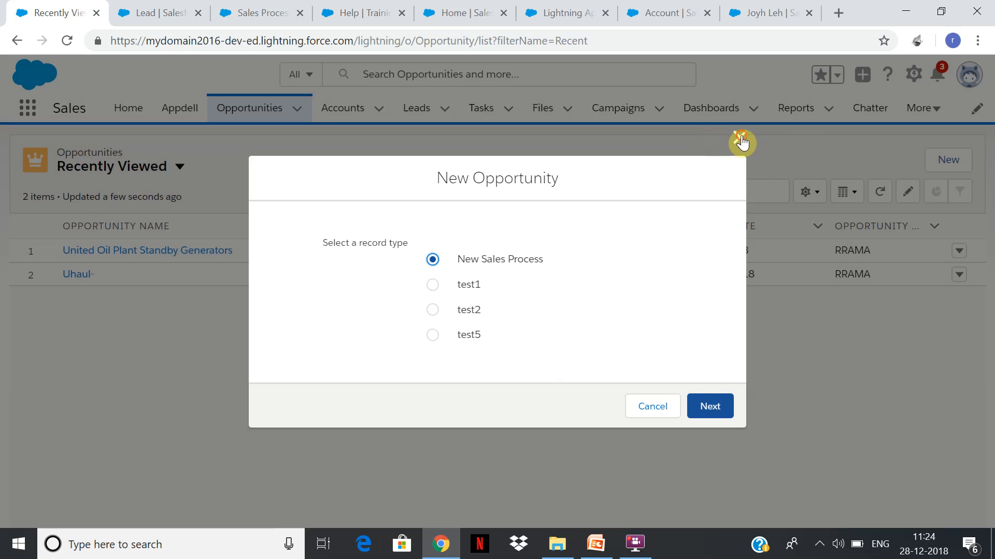
click(739, 137)
- Open the OnlineDemosp sales process in Setup and review its available and selected stages
click(236, 7)
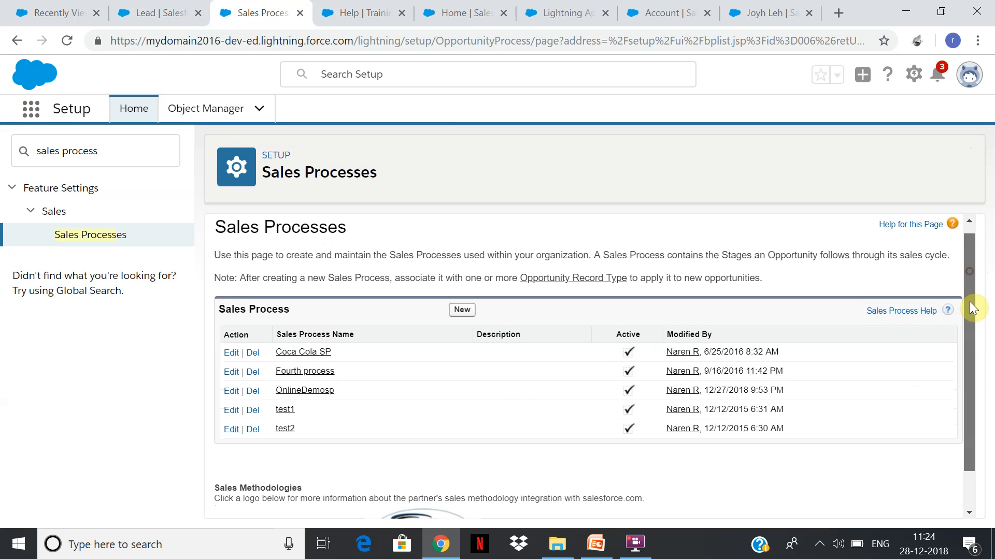
scroll(969, 282, down, 2)
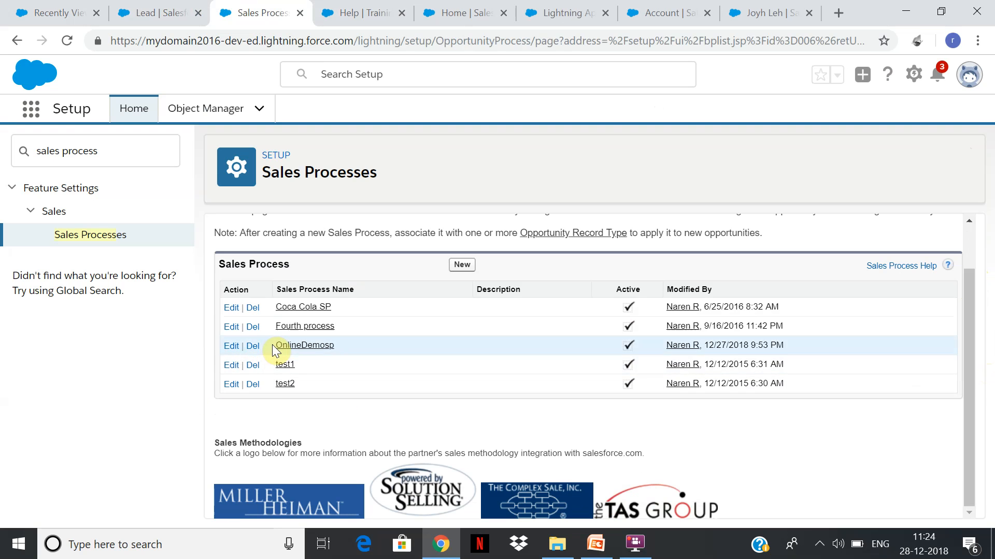
click(298, 347)
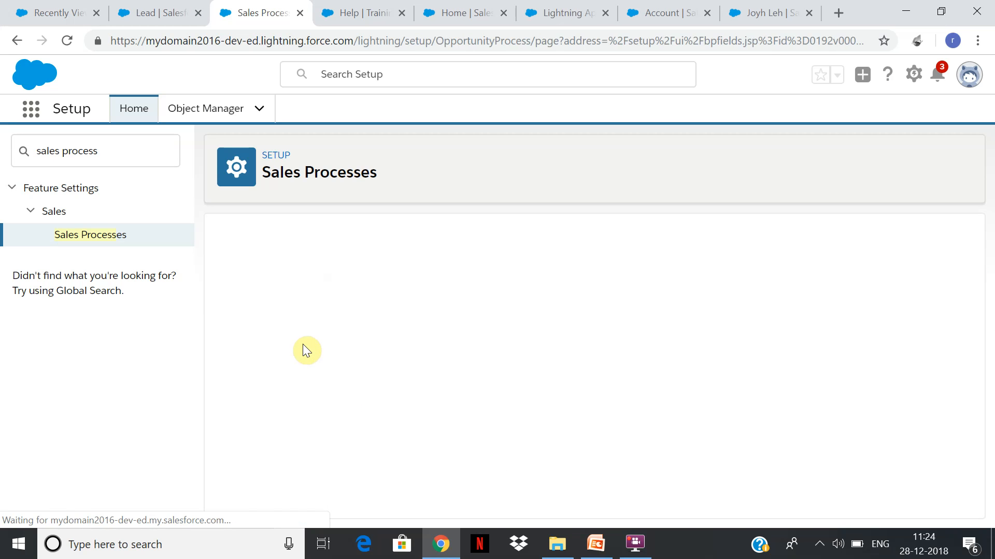
drag(972, 337, 950, 426)
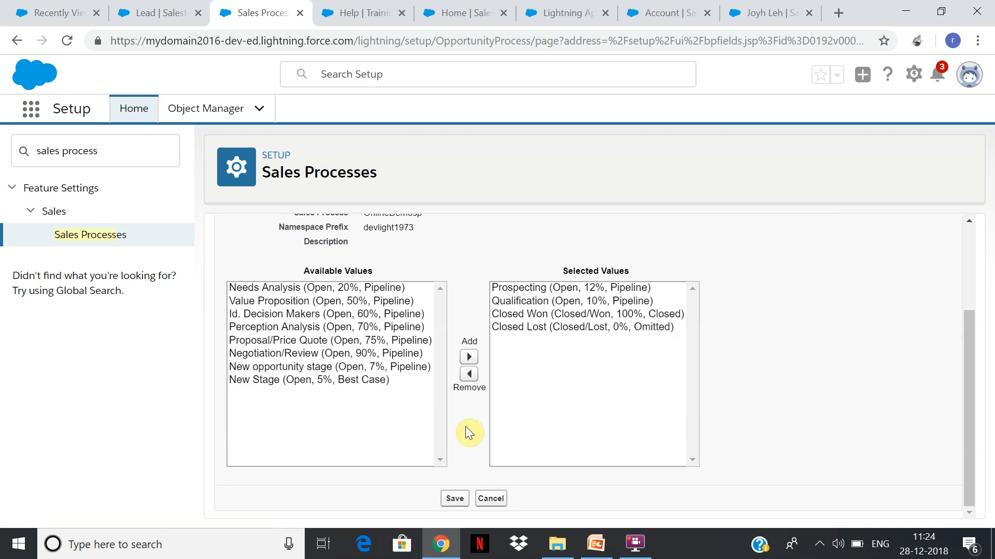
- Open the Opportunity object's setup from the Opportunities list and show its record types
click(30, 16)
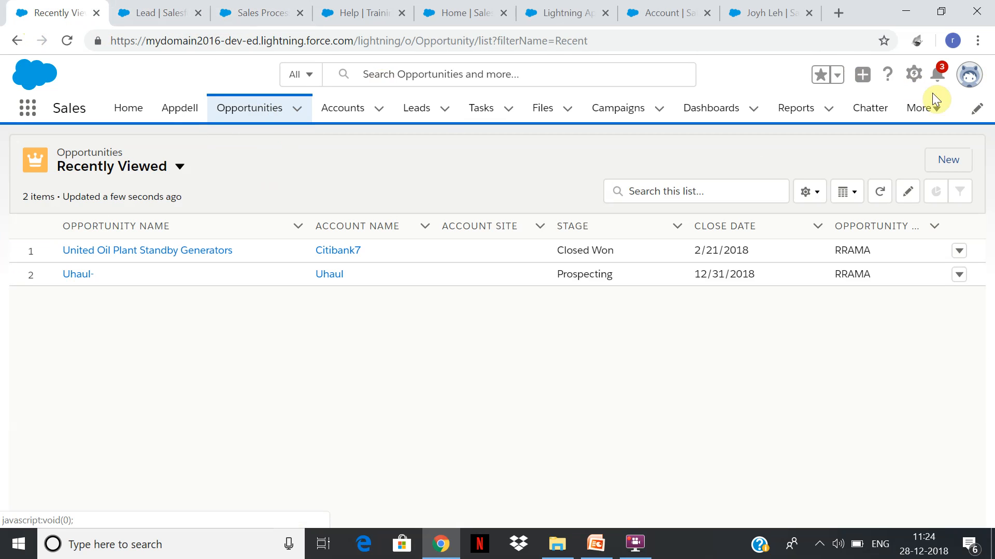
click(914, 82)
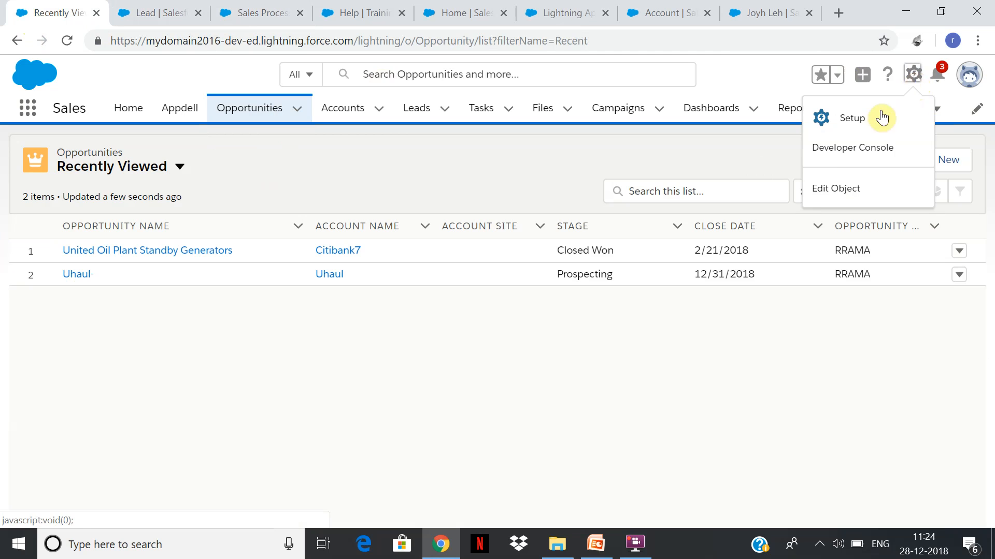
click(840, 190)
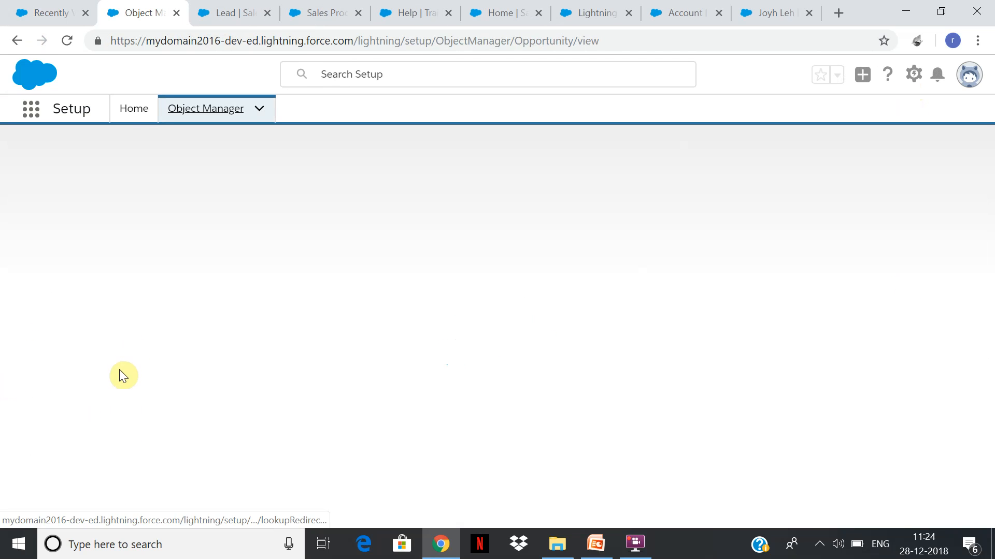
drag(192, 333, 200, 407)
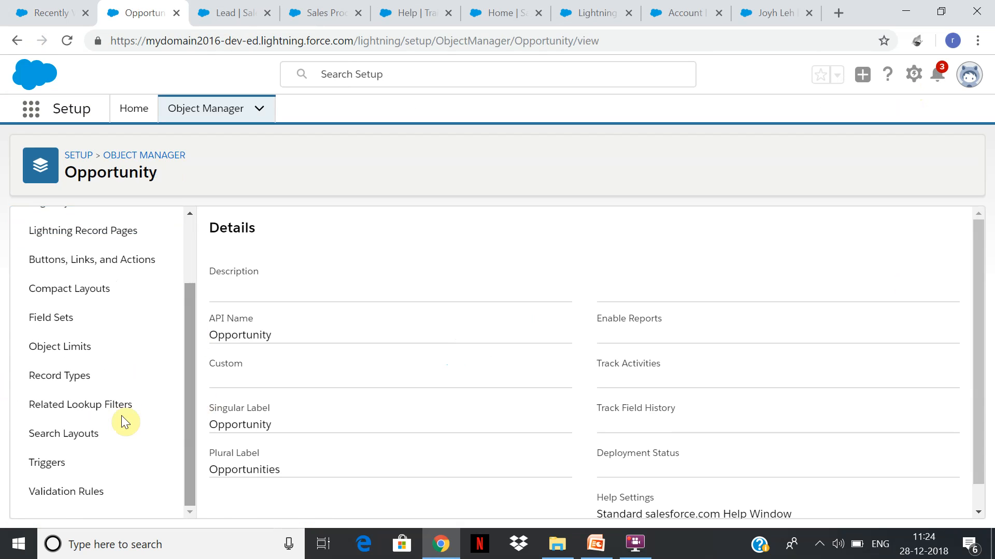
click(82, 383)
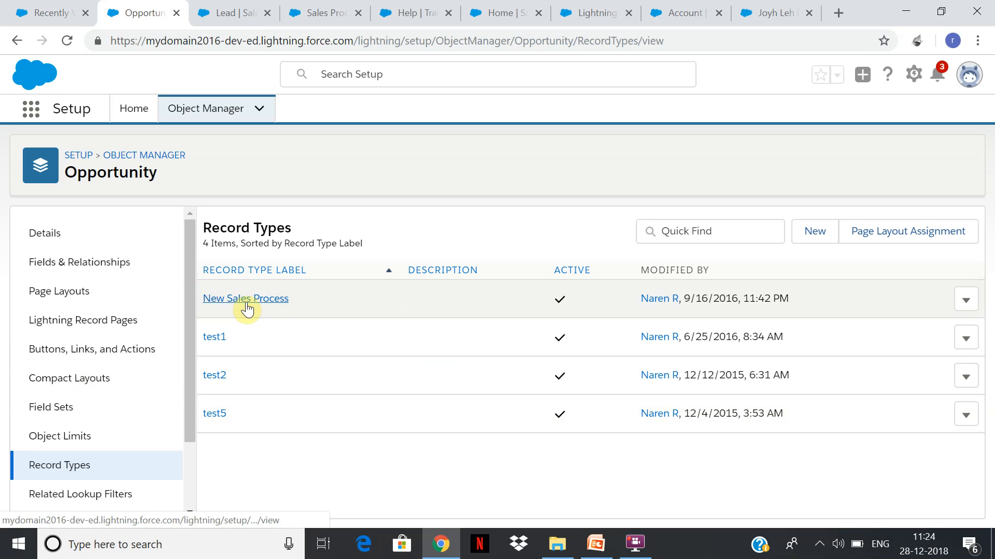
- Assign the OnlineDemosp sales process to the New Sales Process opportunity record type and save it
click(966, 300)
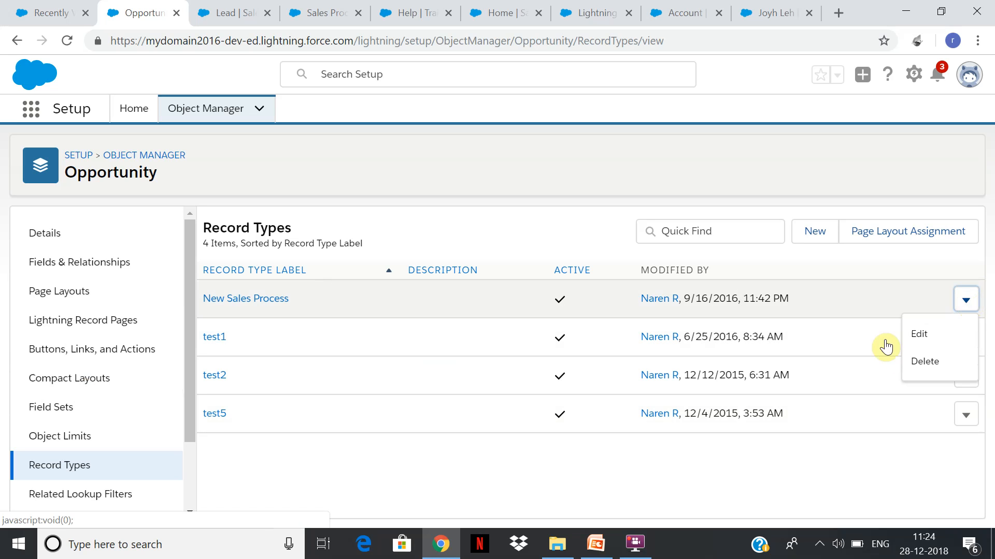
click(916, 334)
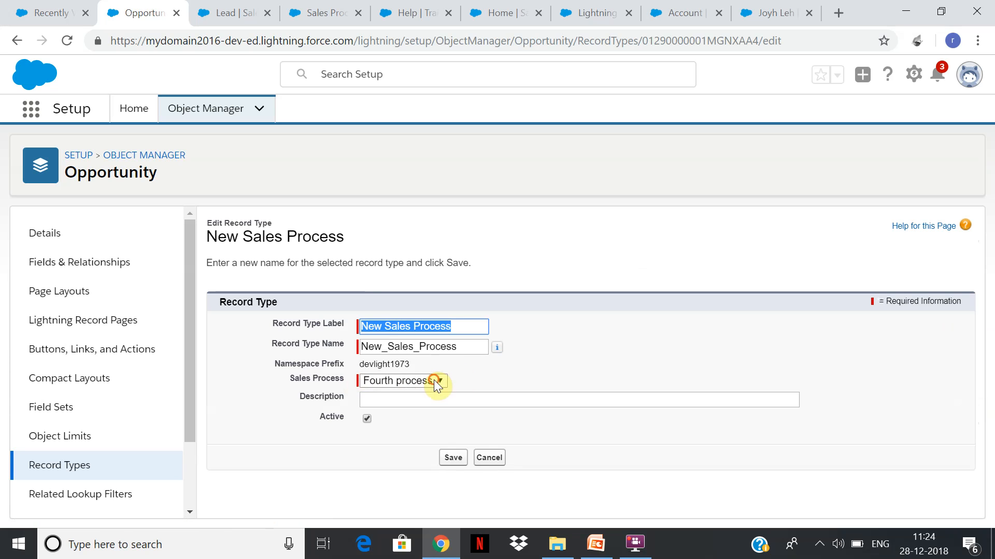
click(435, 382)
click(431, 419)
click(451, 461)
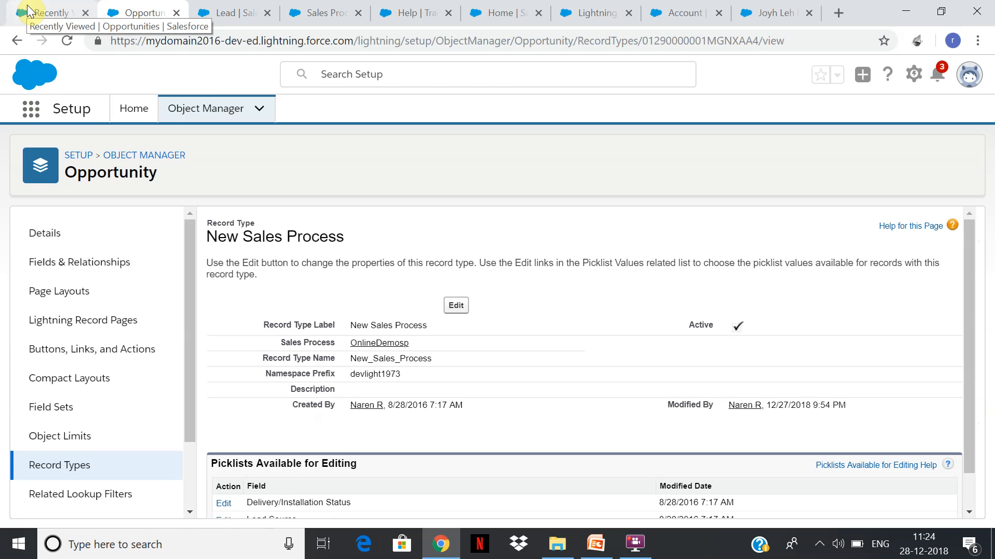
- Start a new opportunity with the New Sales Process record type and set its close date to 1/31/2019
click(30, 11)
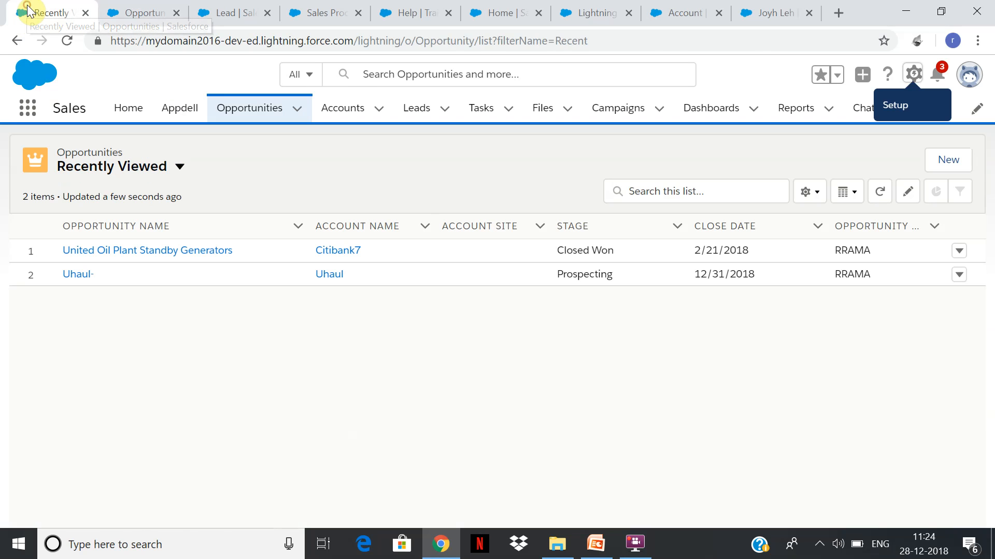
click(964, 157)
click(716, 414)
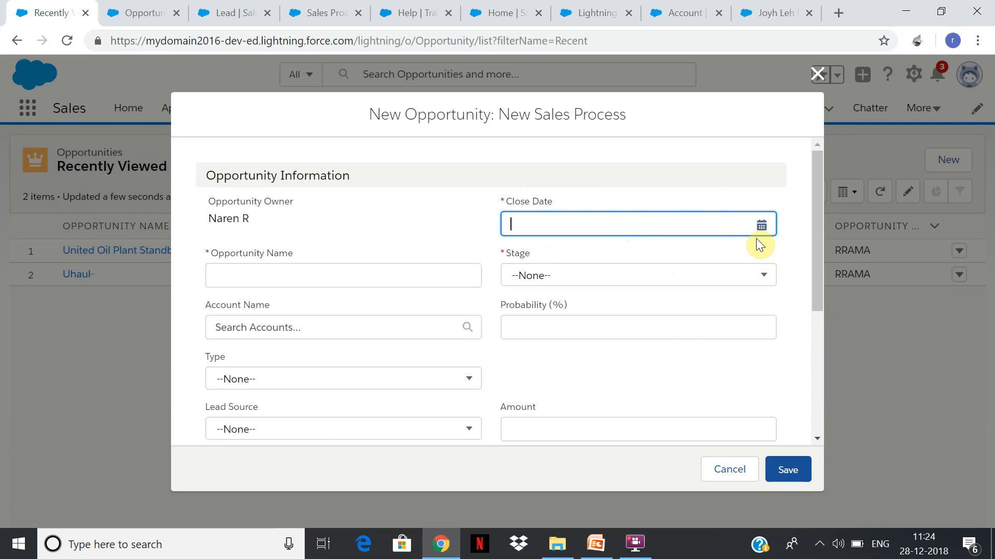
click(762, 227)
click(715, 190)
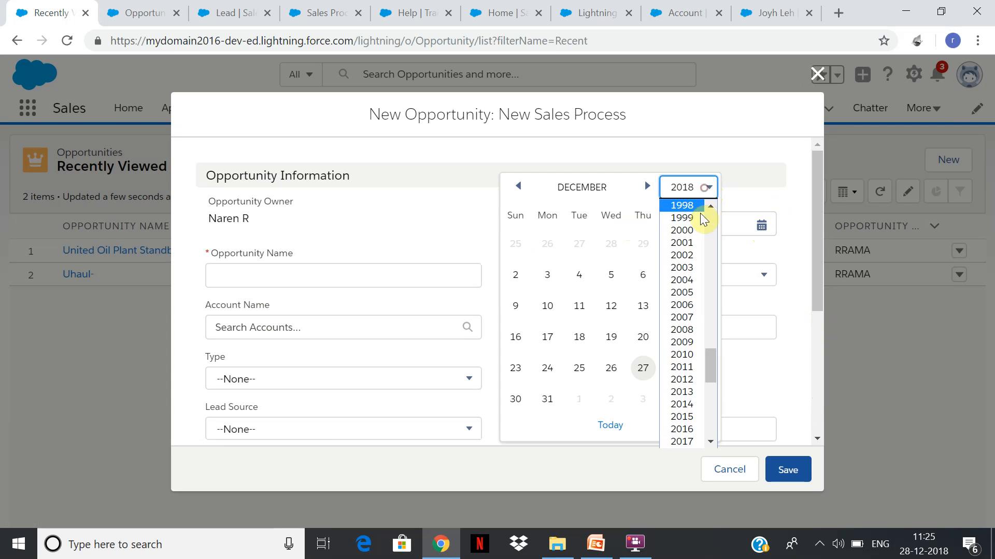
click(643, 193)
click(645, 188)
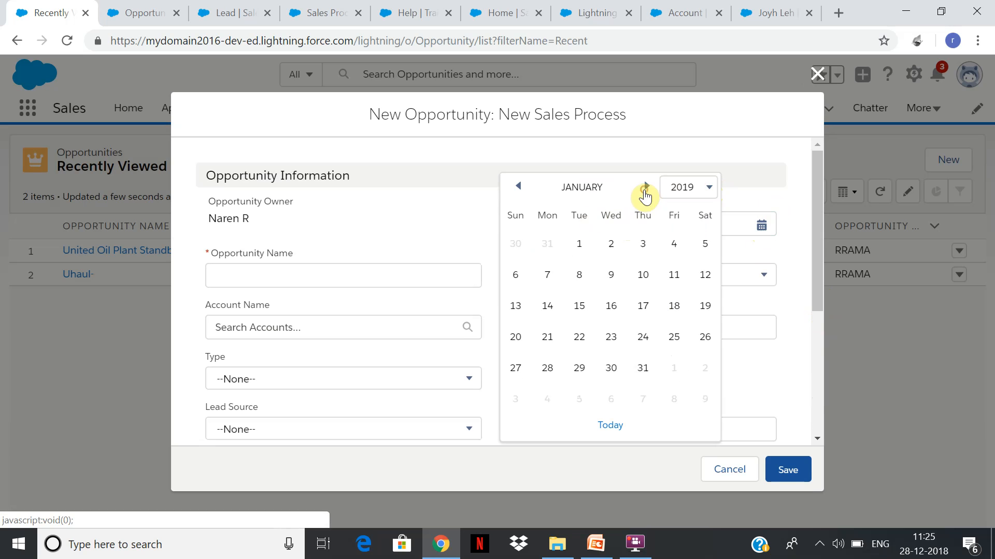
click(641, 369)
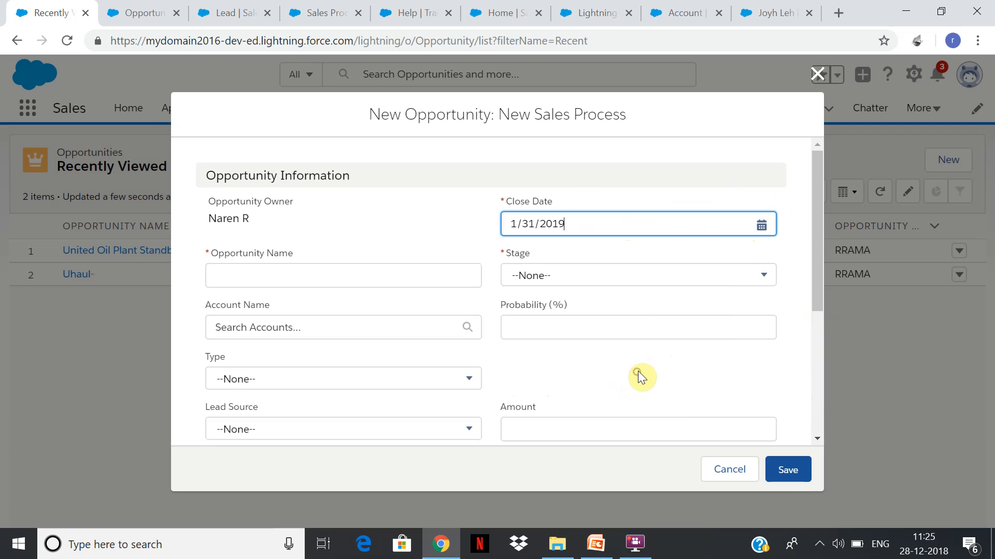
- Set the opportunity's stage to Qualification, name it Uhal1 and save the record
click(692, 277)
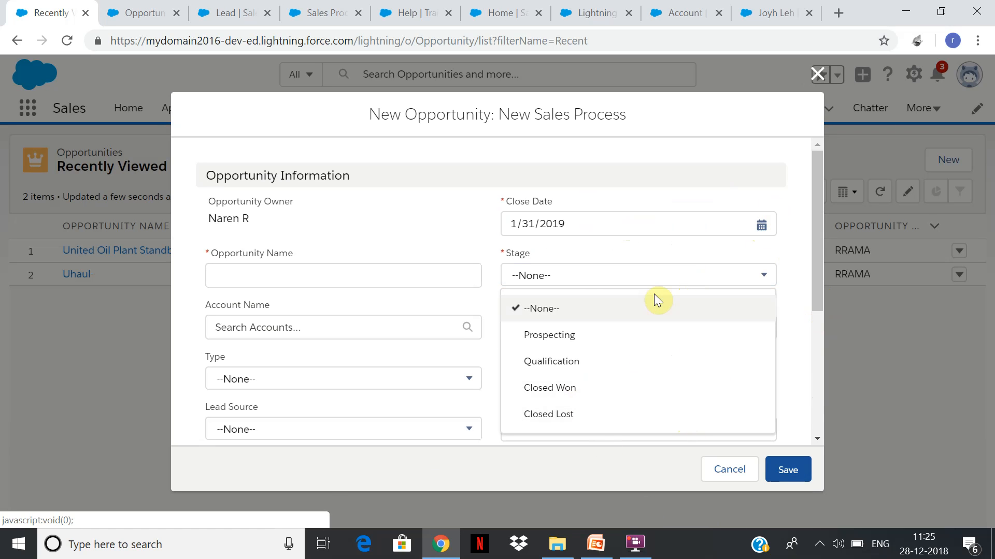
click(599, 362)
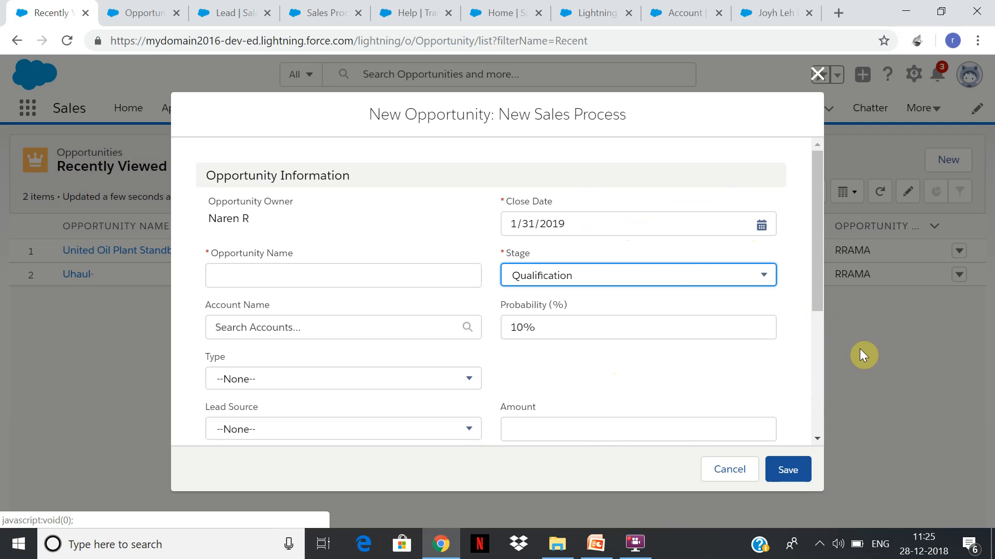
drag(818, 236, 810, 372)
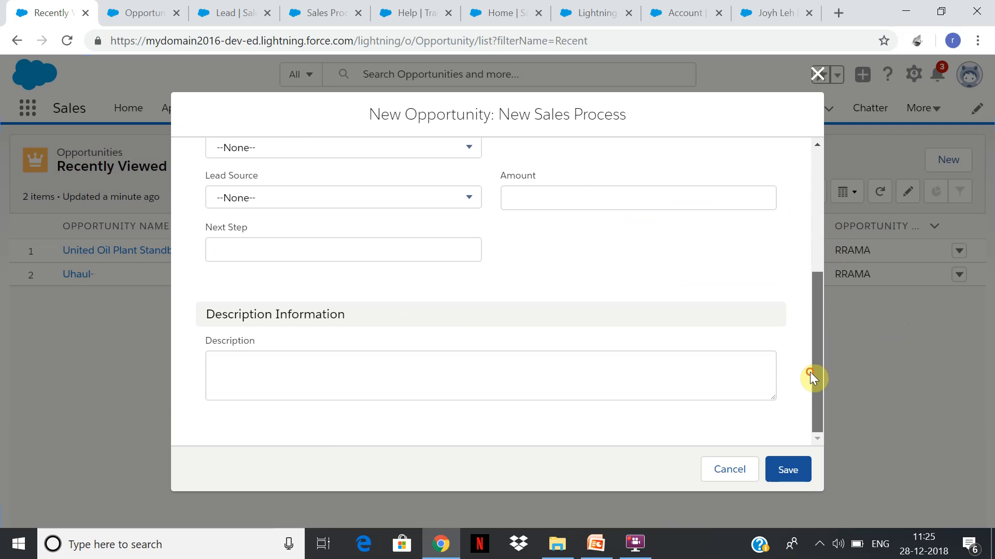
click(786, 472)
click(421, 369)
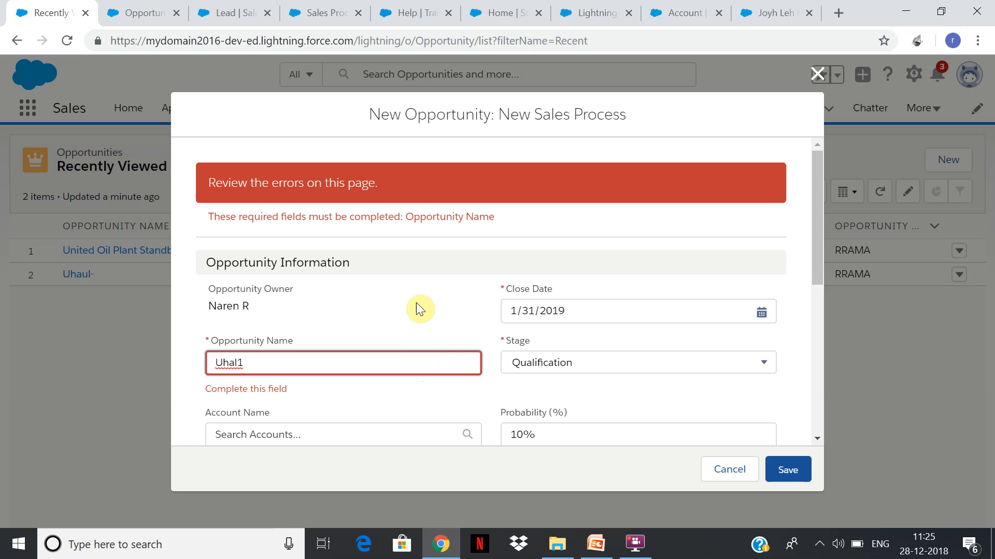
click(787, 470)
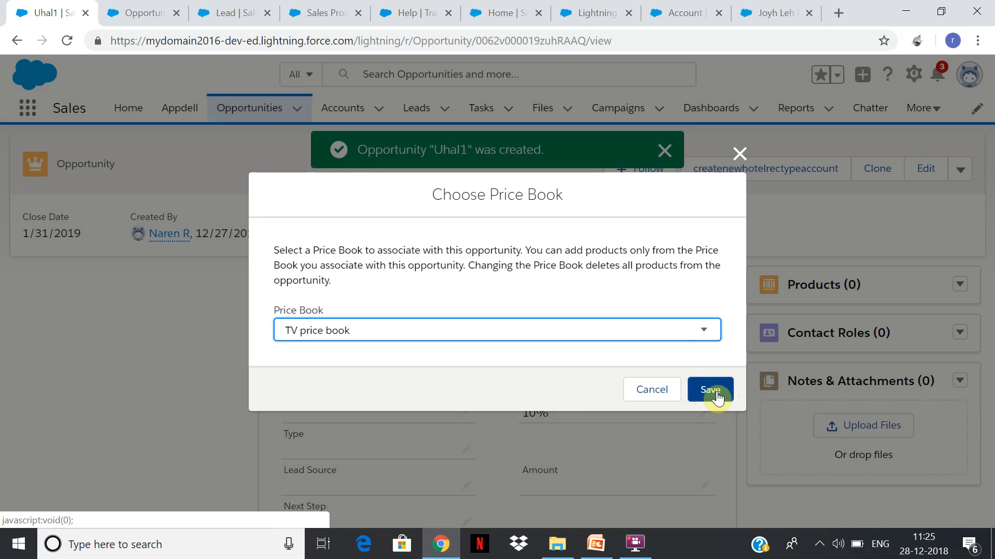
- Associate the MyPricebook price book with the Uhal1 opportunity and save the choice
click(668, 147)
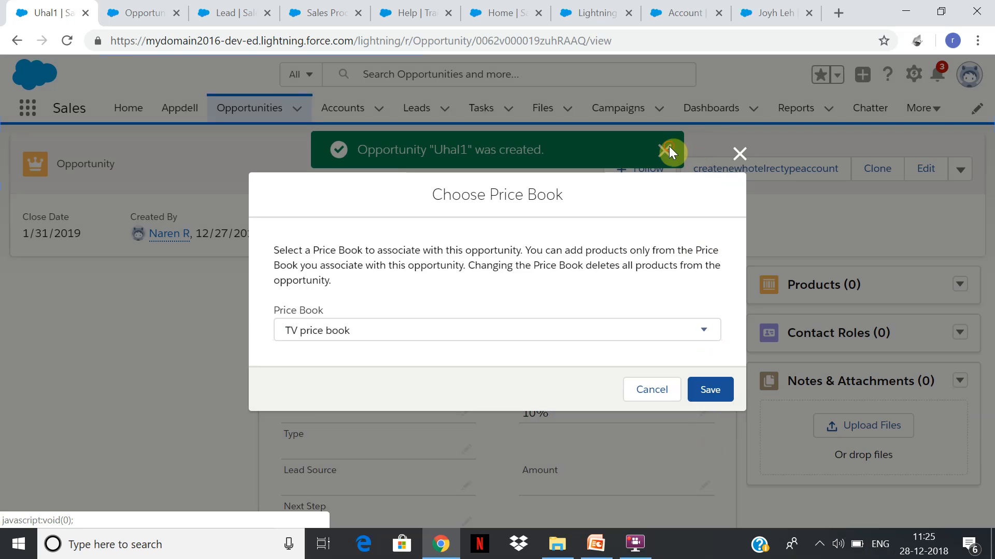
click(710, 334)
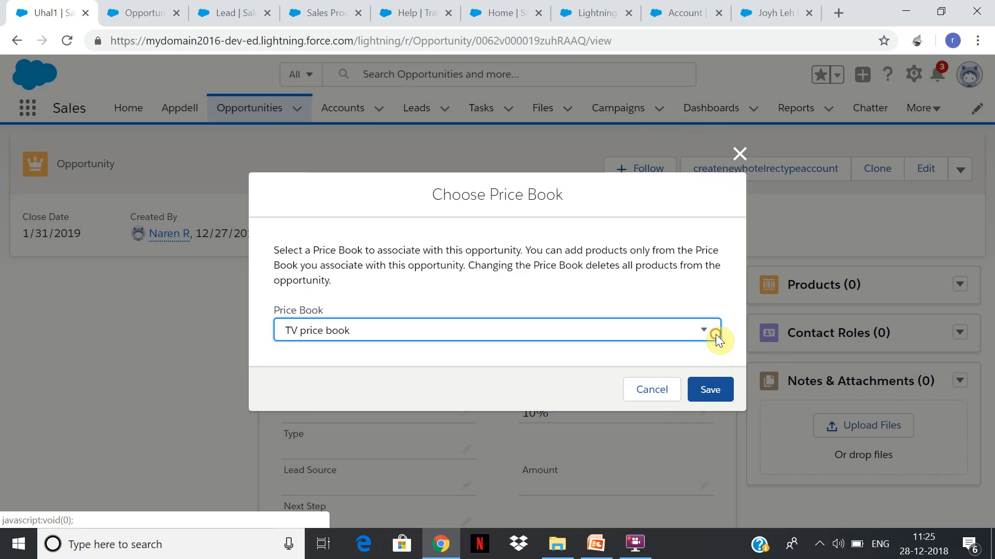
click(561, 294)
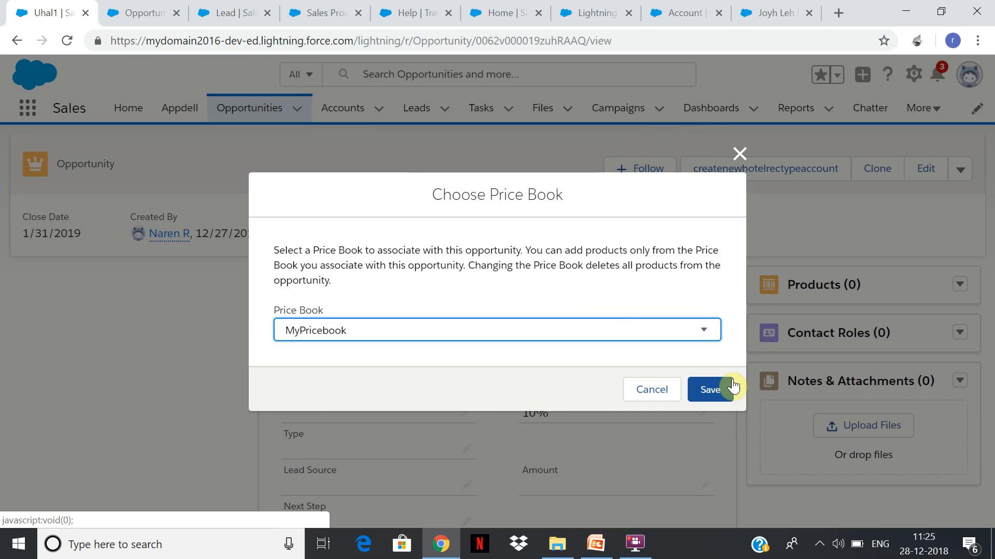
click(700, 389)
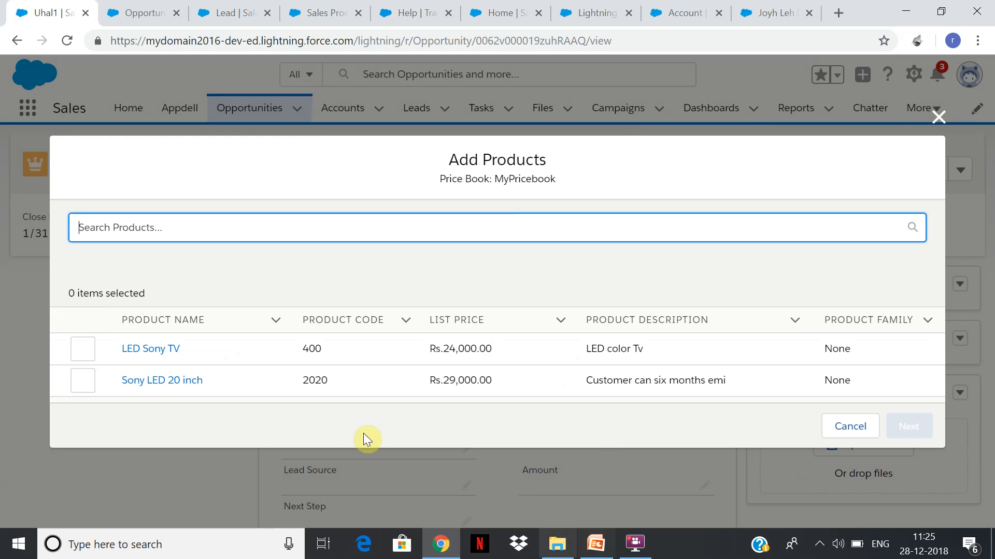
- Add the LED Sony TV product to the opportunity with a quantity of 3 and save it
click(85, 351)
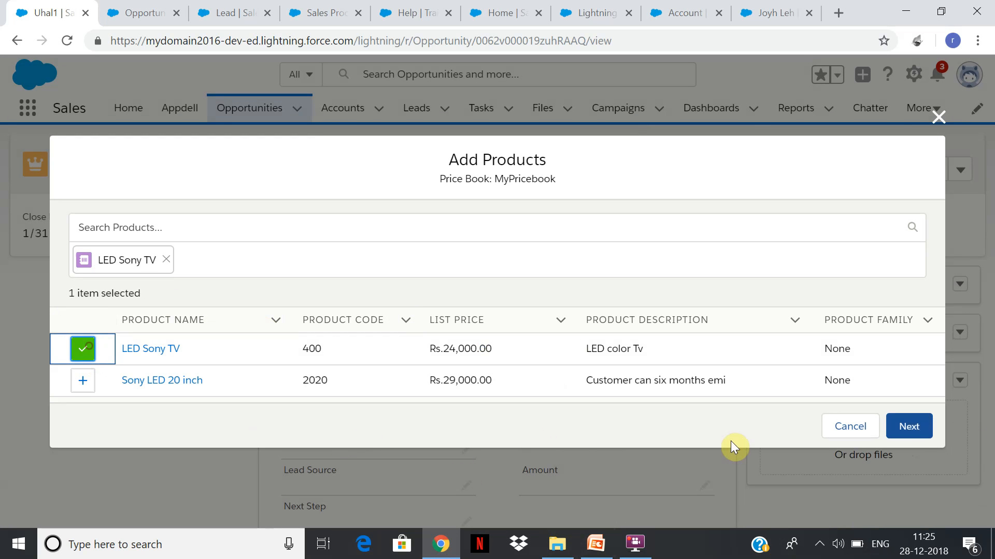
click(922, 434)
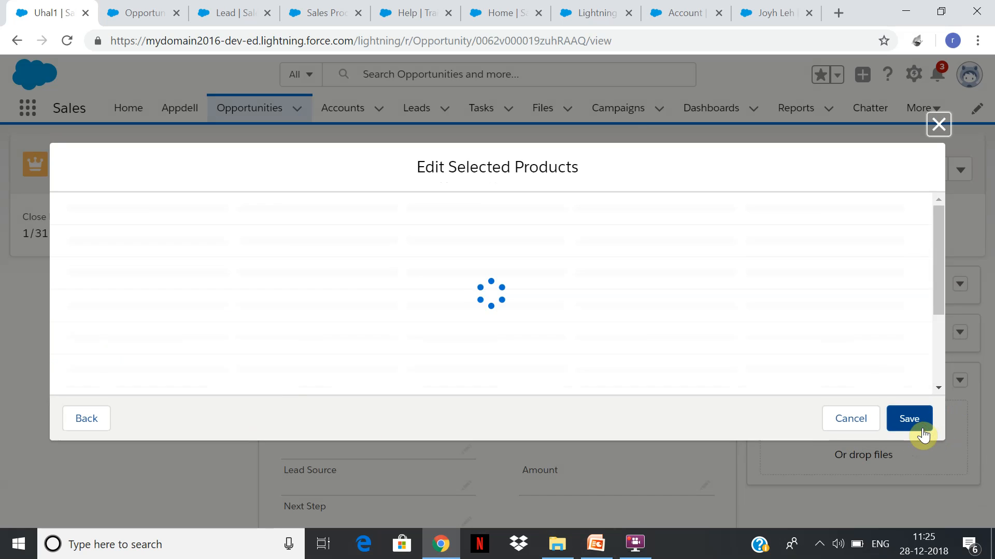
click(513, 239)
text(3)
click(927, 427)
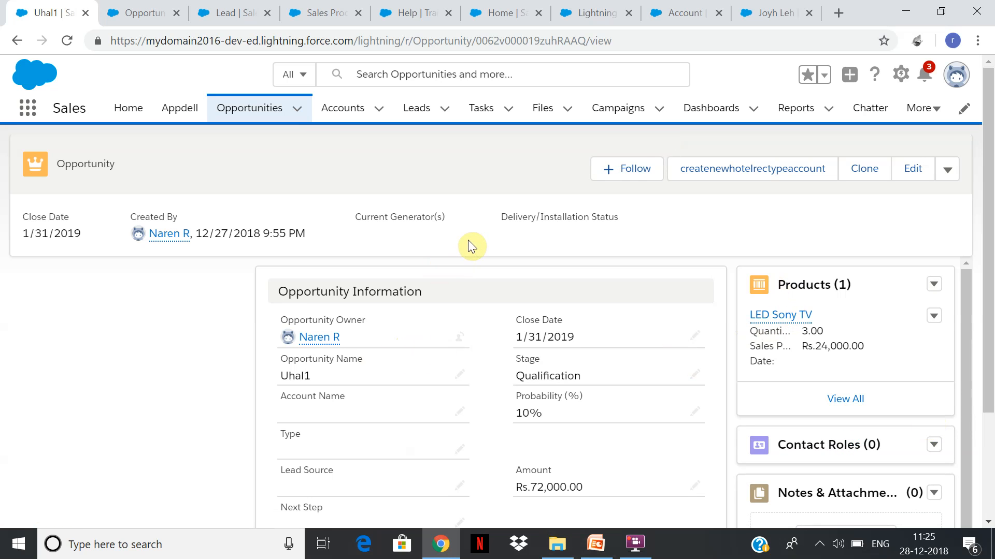
- Open the Uhal1 opportunity's record page for editing in Lightning App Builder
drag(990, 199, 992, 175)
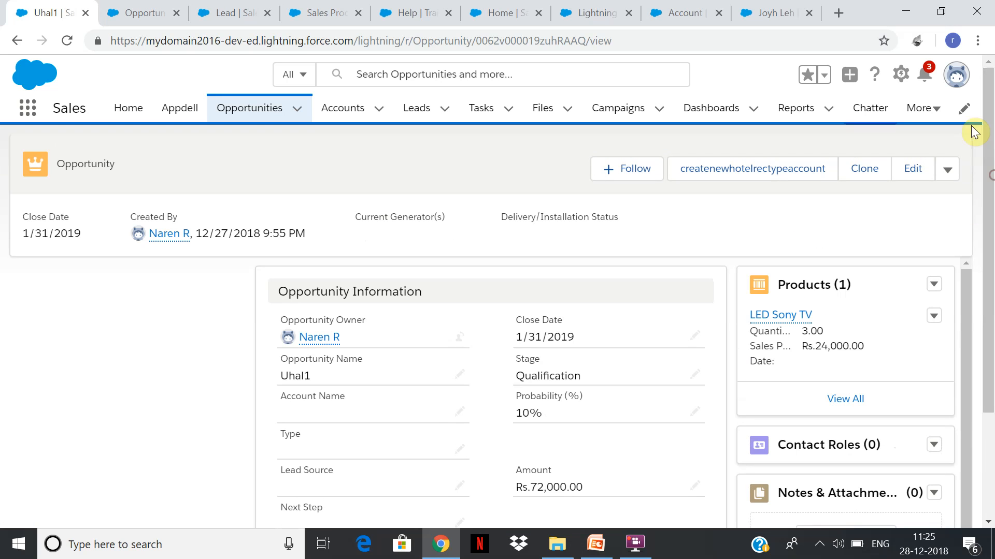
click(899, 77)
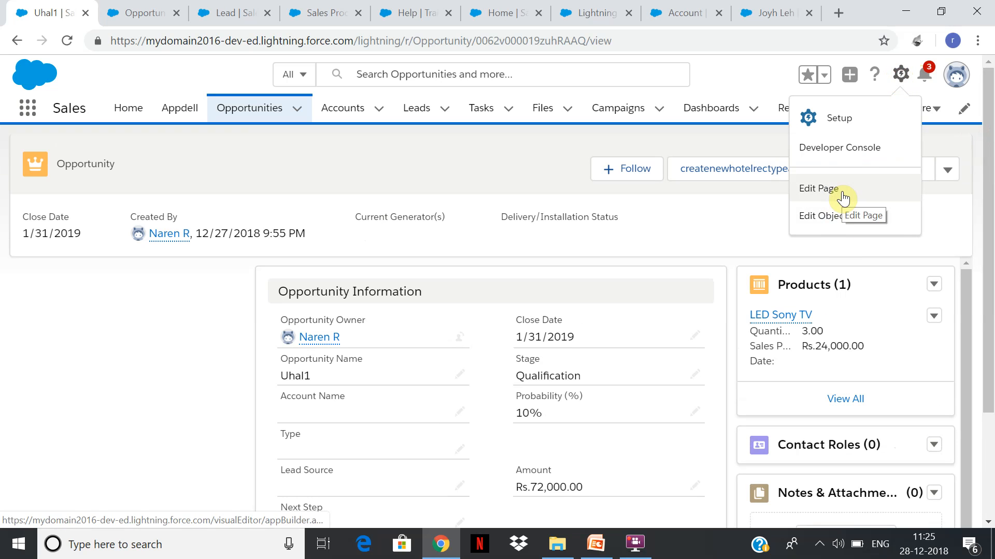
click(583, 232)
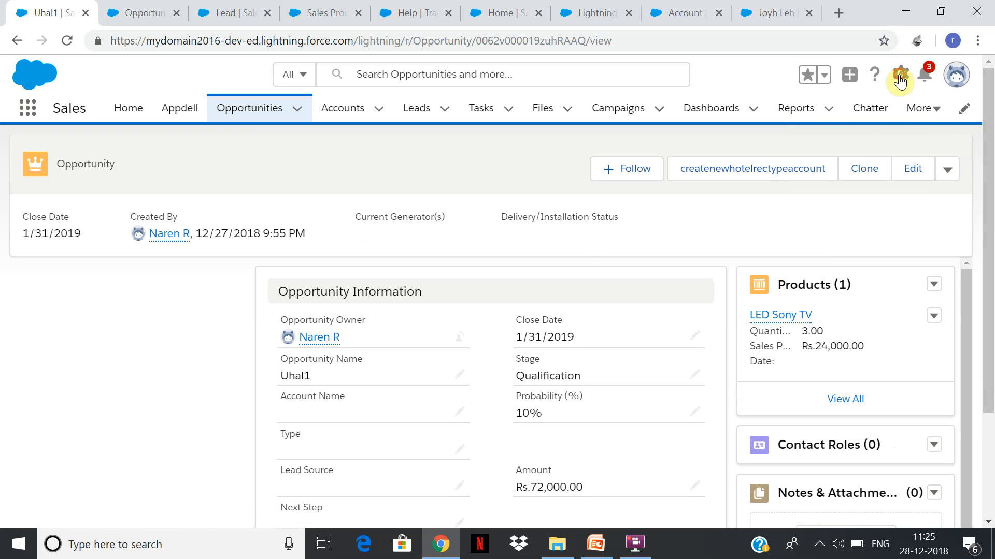
click(900, 78)
click(811, 191)
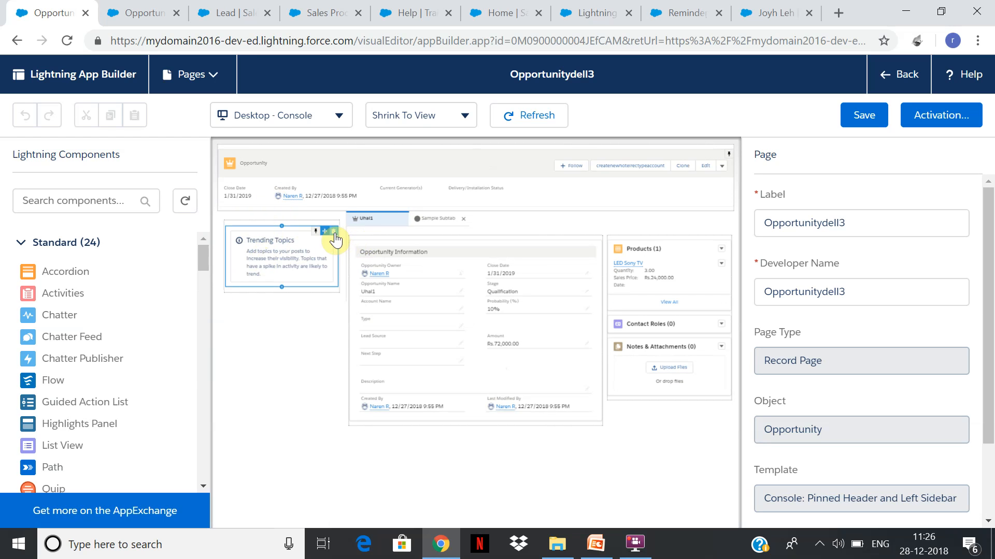
- Replace the Trending Topics component in the pinned sidebar region with a Path component, save the page and return to the opportunity
click(334, 231)
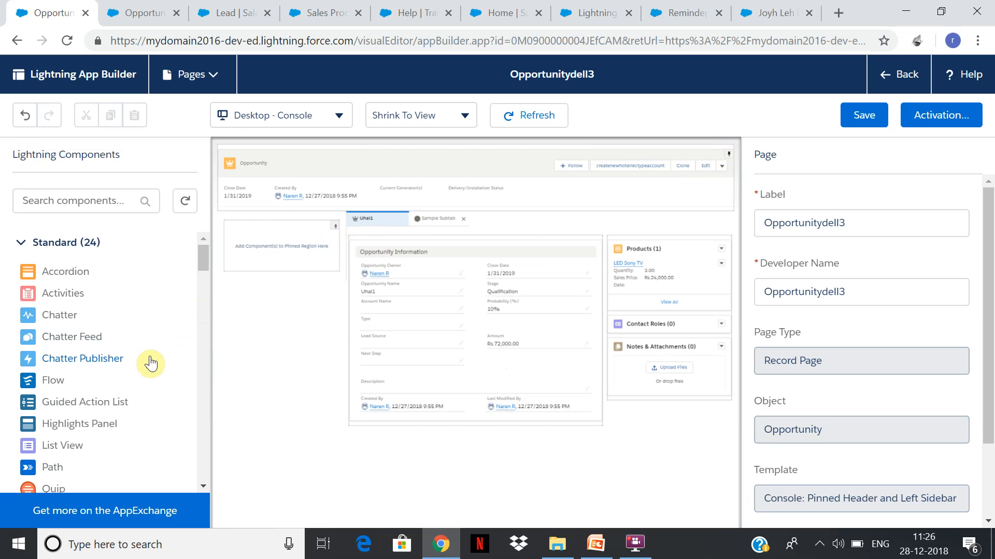
drag(202, 259, 212, 268)
drag(28, 368, 229, 242)
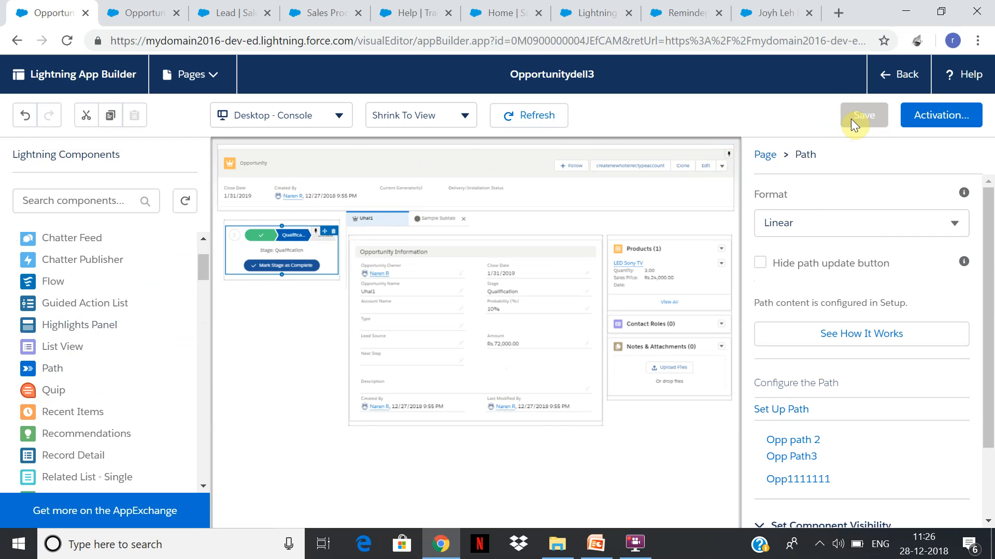
click(908, 74)
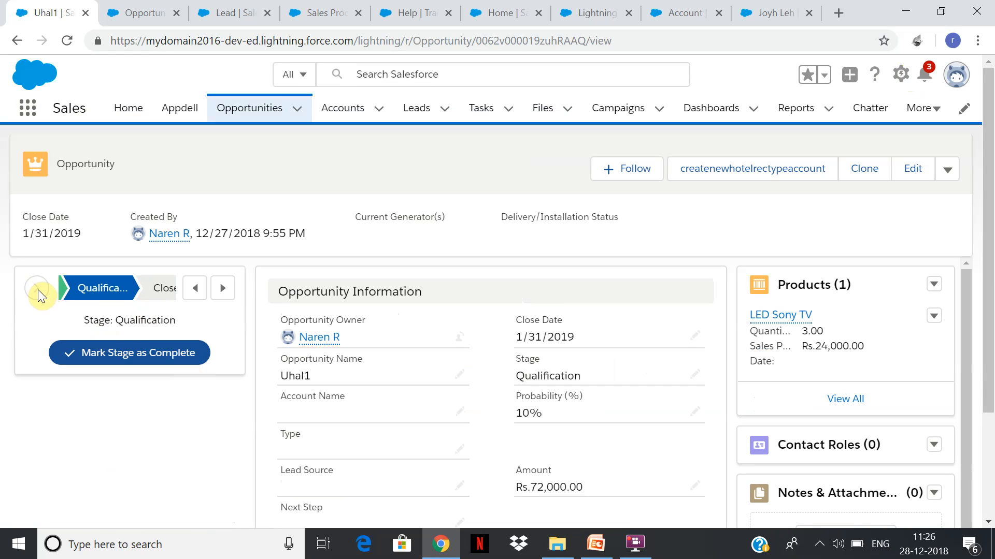
- Close the Uhal1 opportunity from its path with the Closed Won stage and save it
click(224, 296)
click(201, 292)
click(223, 288)
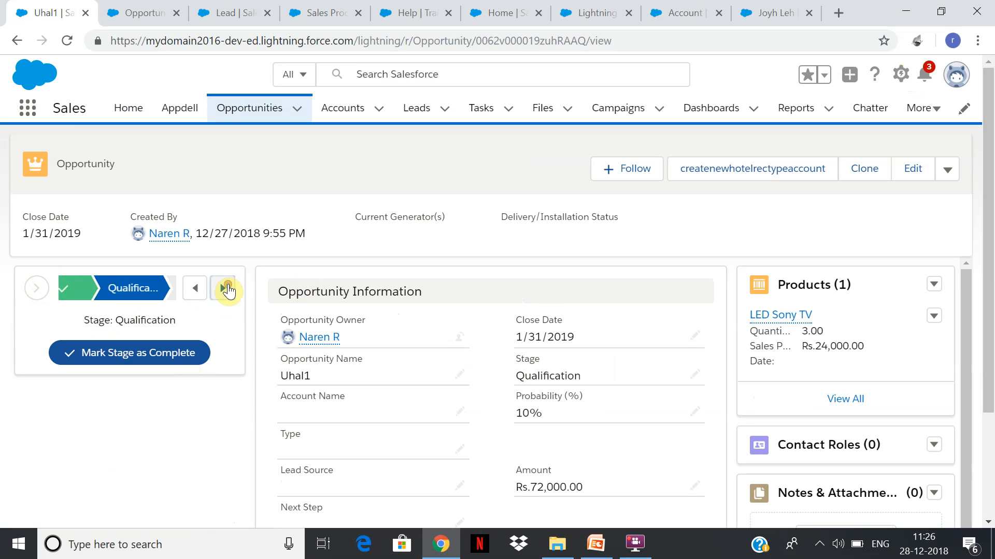
click(163, 300)
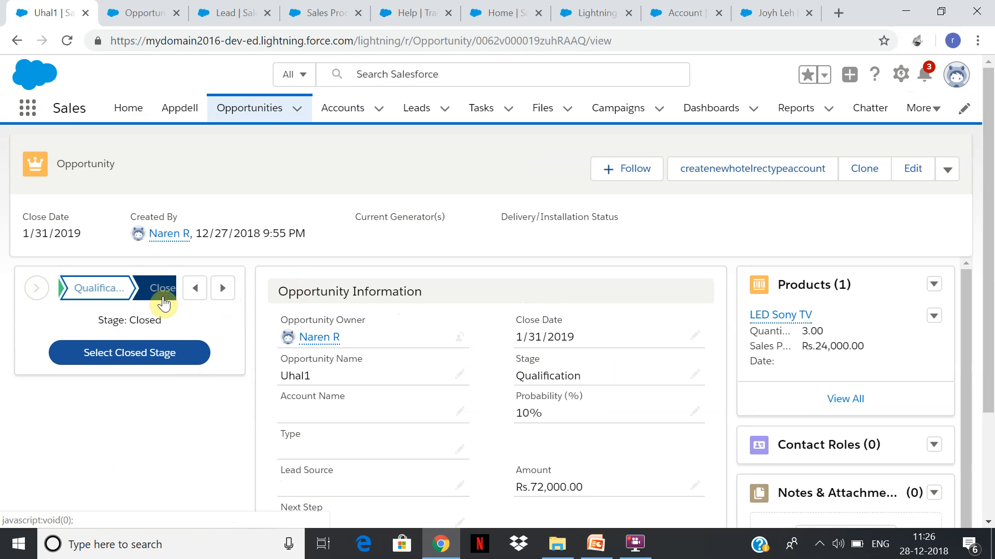
click(150, 356)
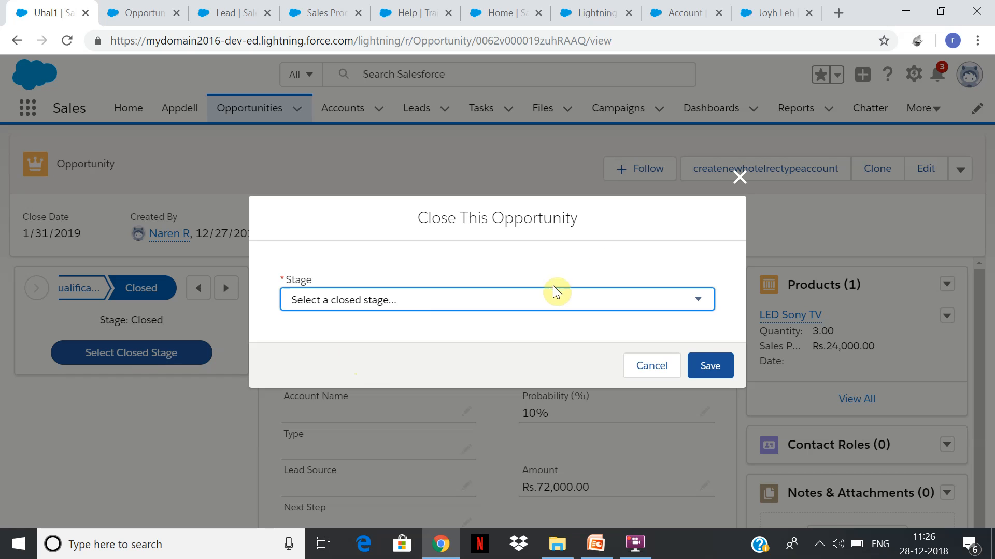
click(548, 299)
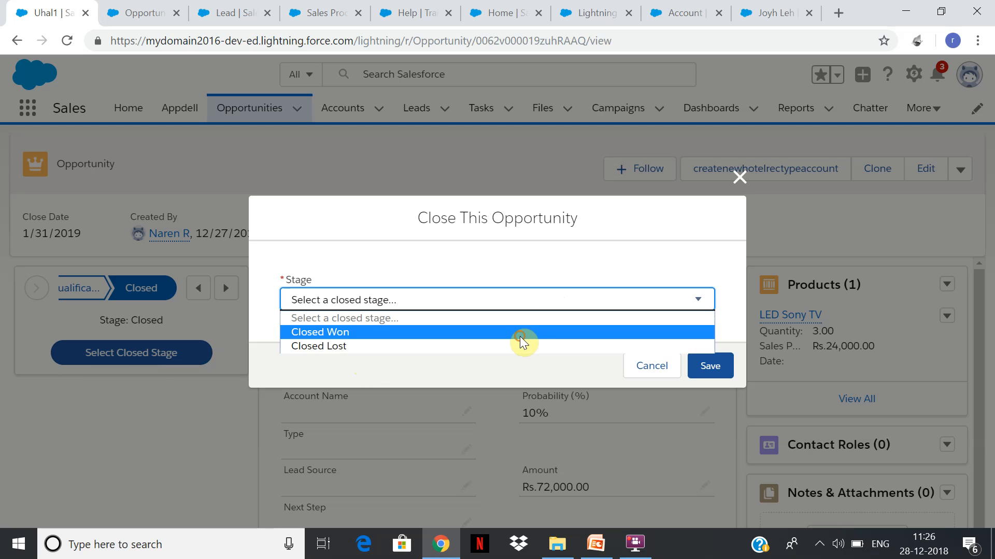
click(520, 336)
click(704, 368)
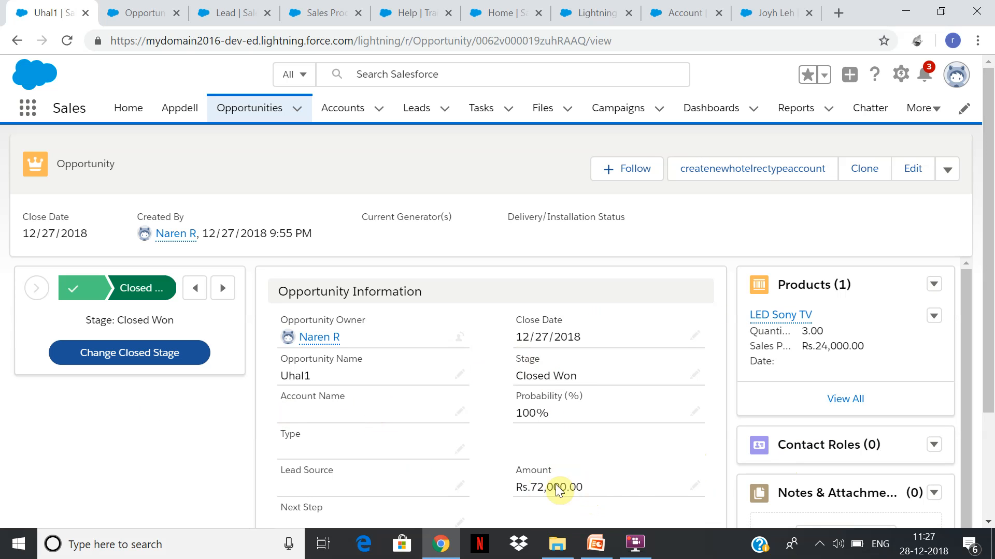
mouse_move(629, 549)
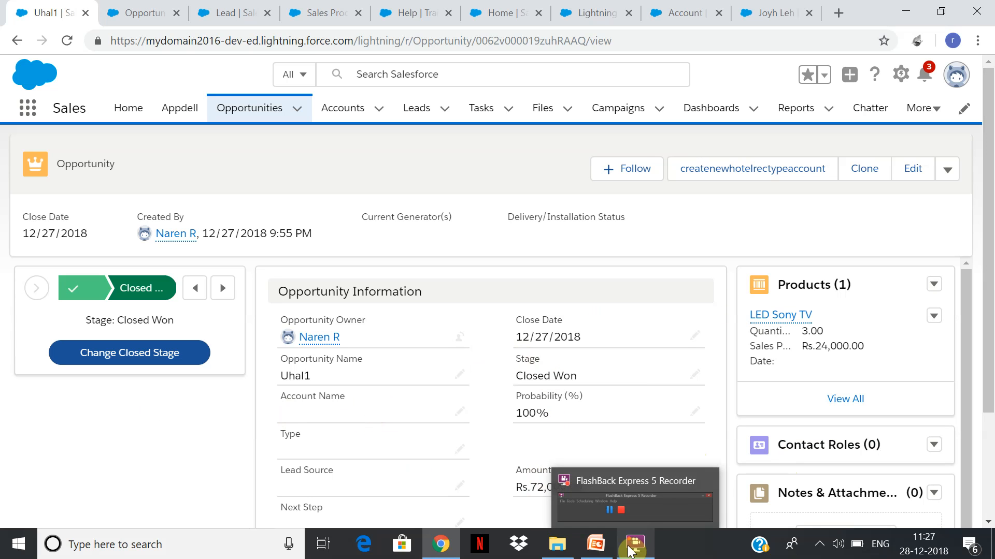